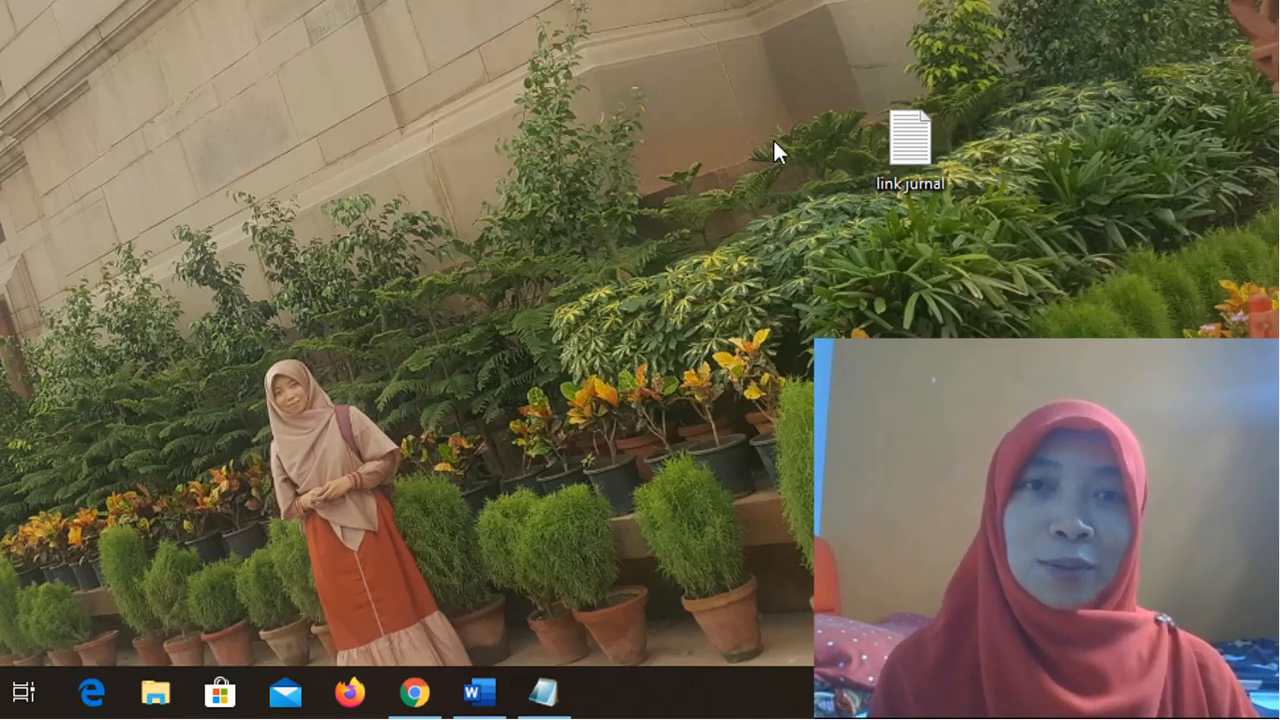
Switch to the Word document REVIEW JURNAL gamifikasi2 and examine its chapter pages and their page numbers.
click(480, 692)
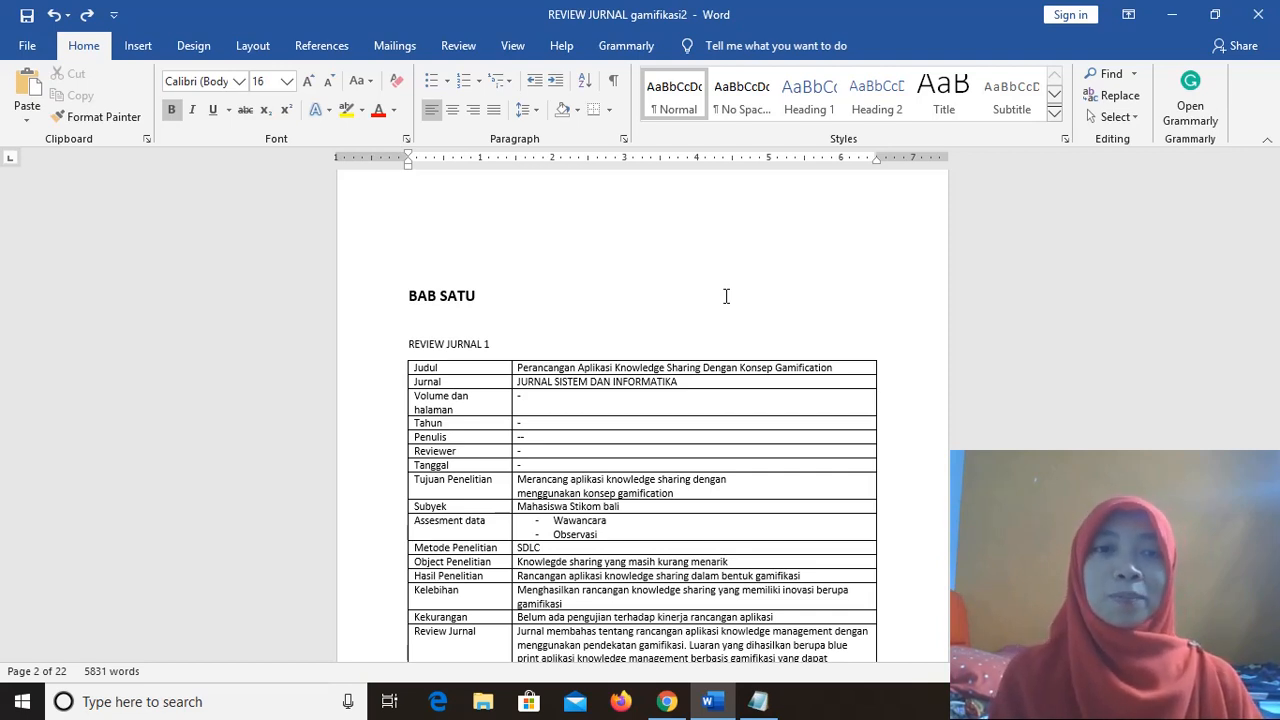
scroll(697, 299, down, 8)
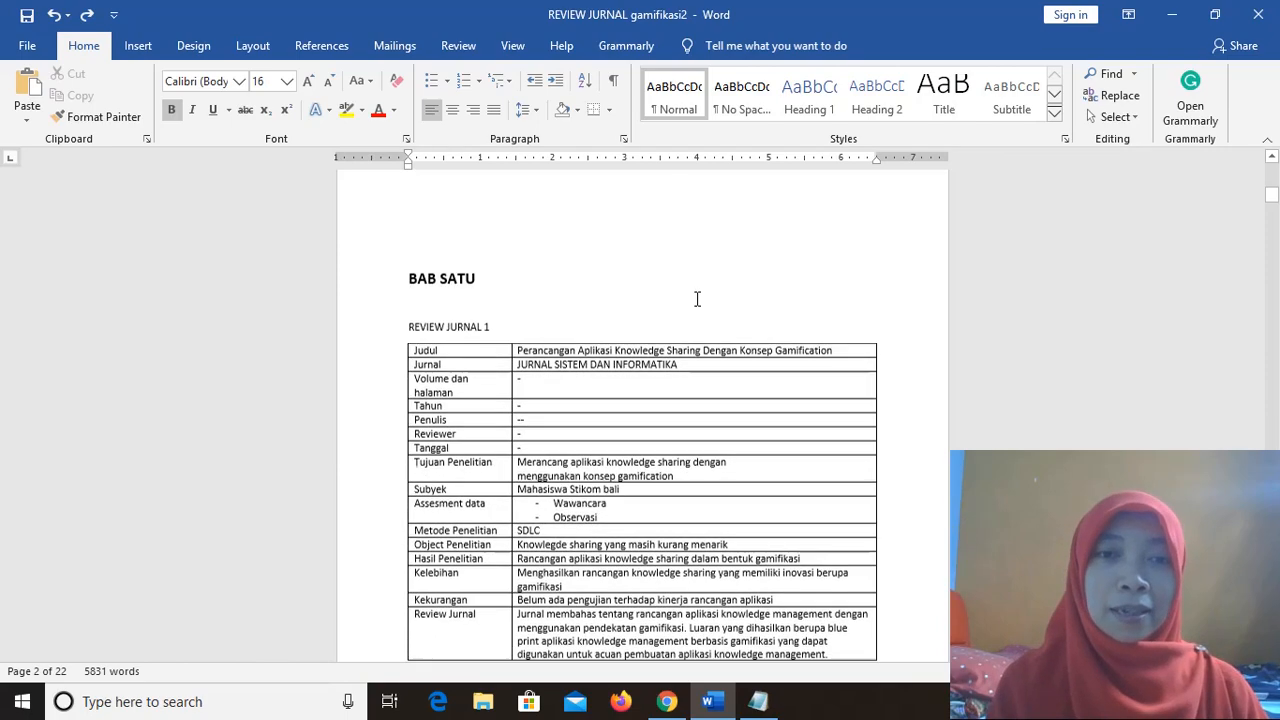
scroll(697, 299, down, 18)
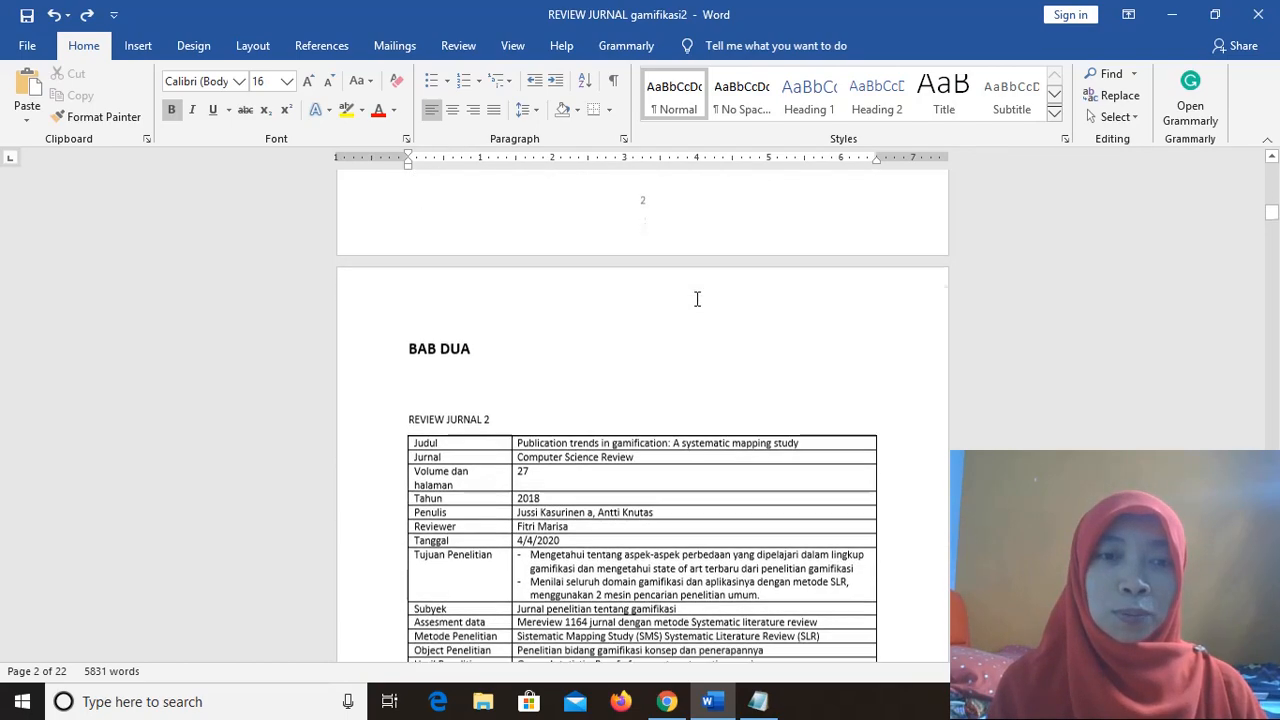
scroll(697, 299, down, 5)
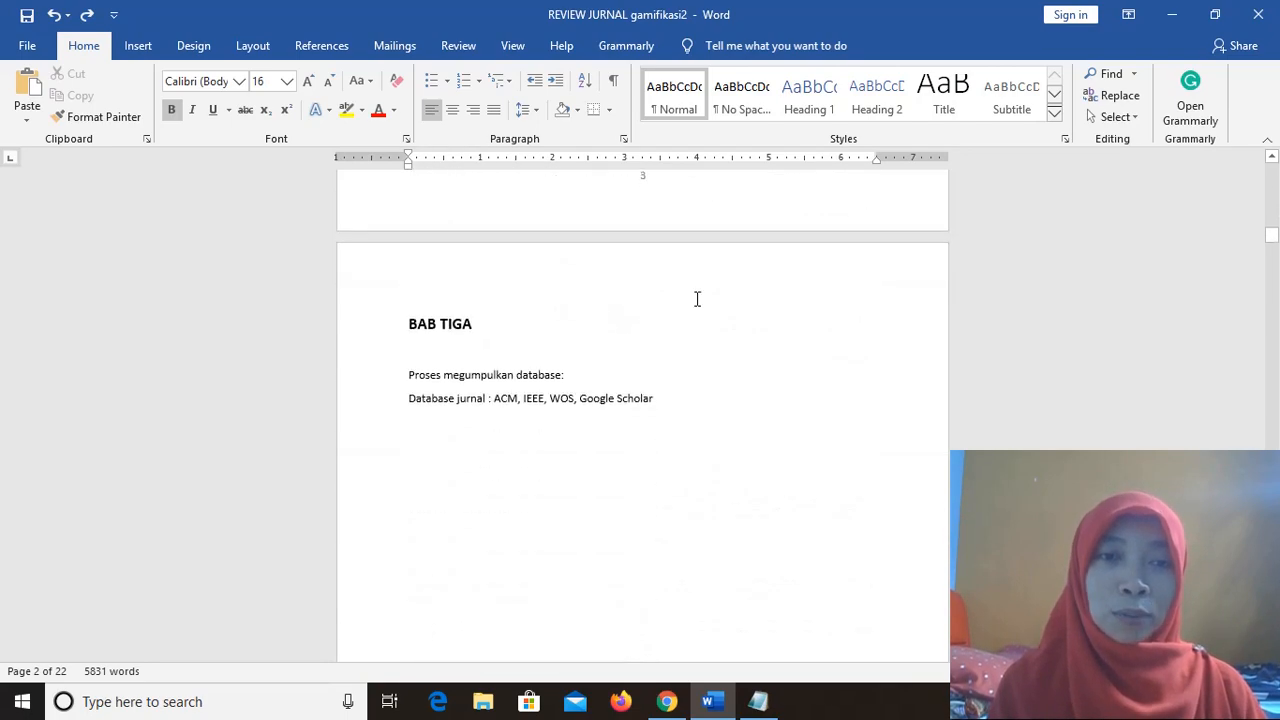
scroll(697, 299, up, 20)
scroll(697, 299, up, 5)
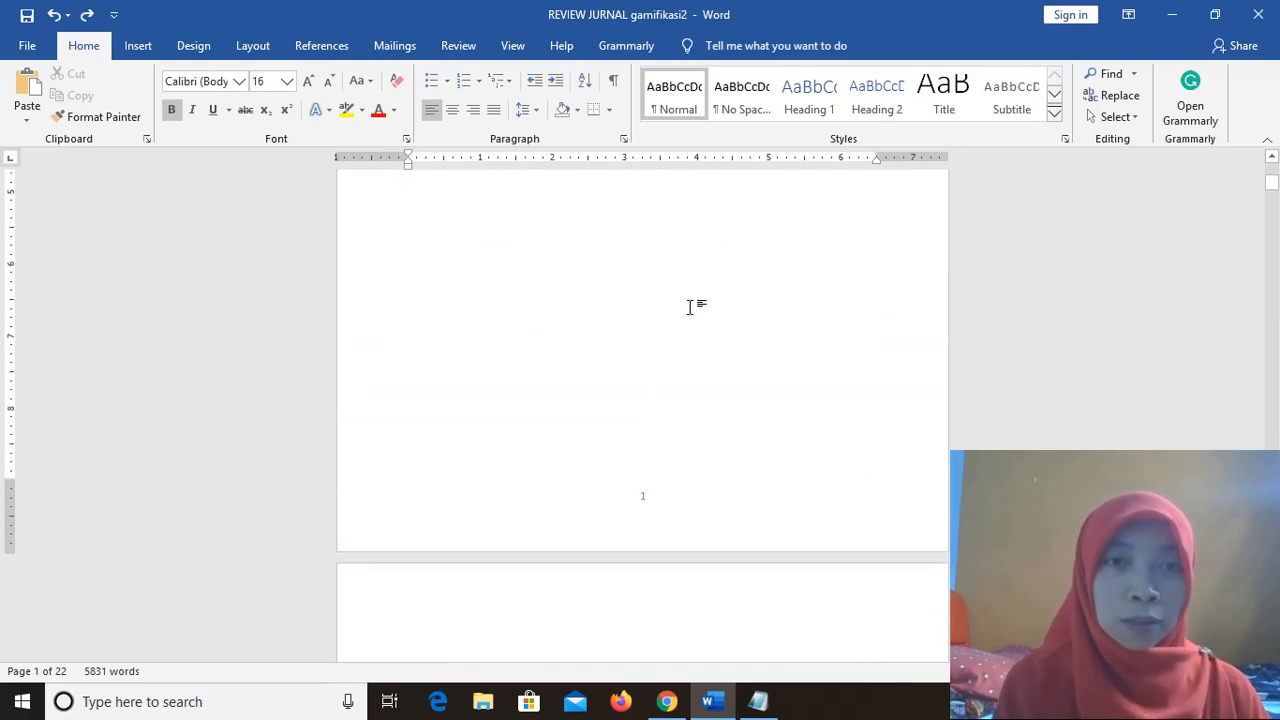
scroll(688, 306, down, 10)
scroll(689, 306, down, 5)
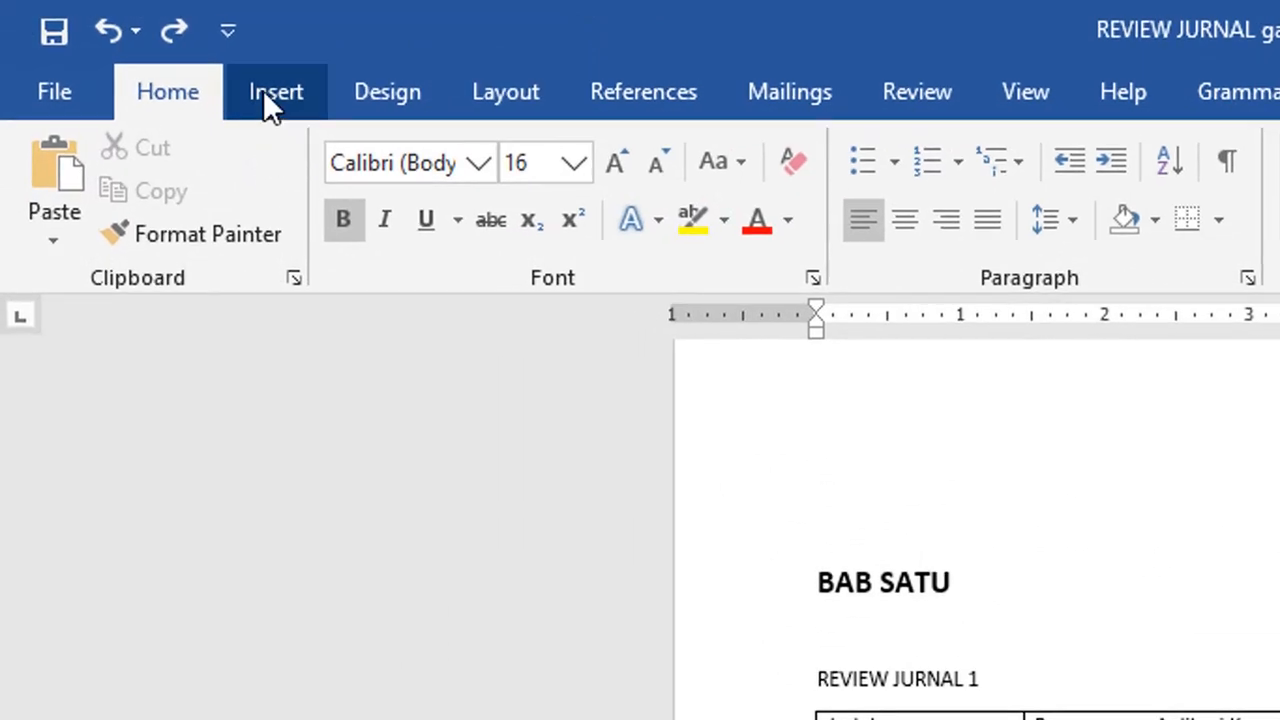
Format the page numbers as lowercase Roman numerals (i, ii, iii, ...) and start the numbering at i.
click(138, 45)
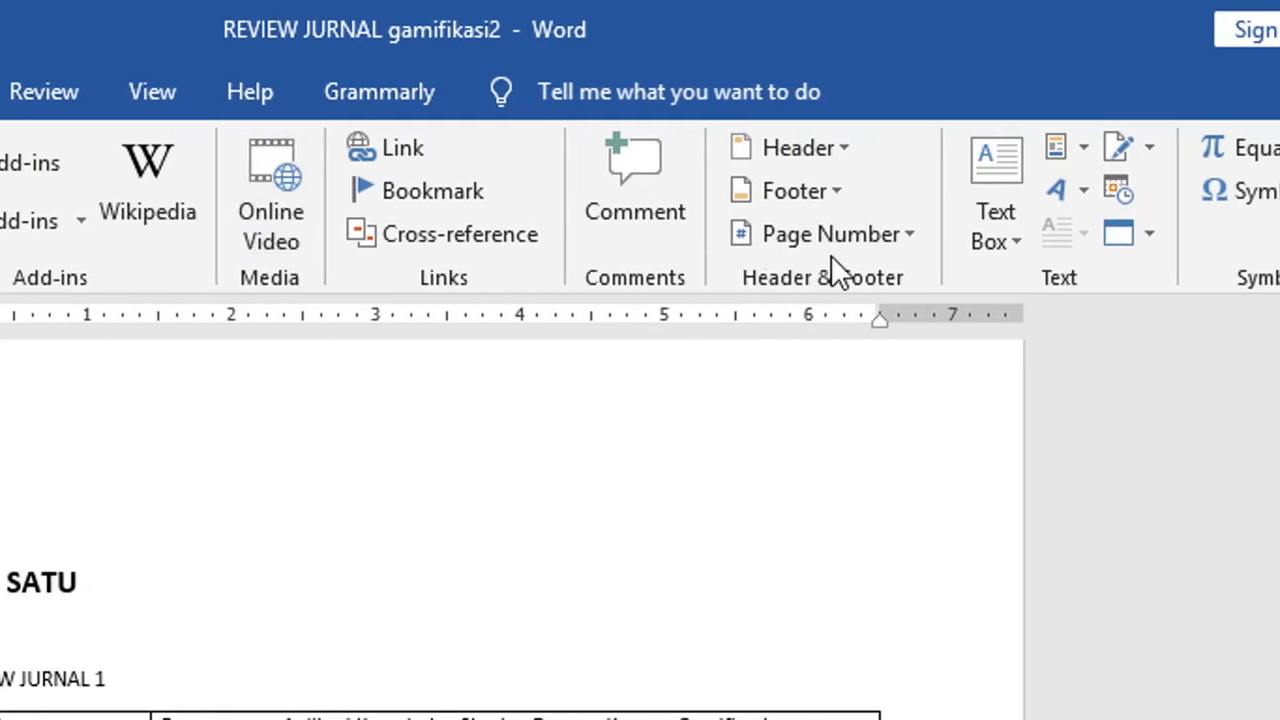
click(913, 233)
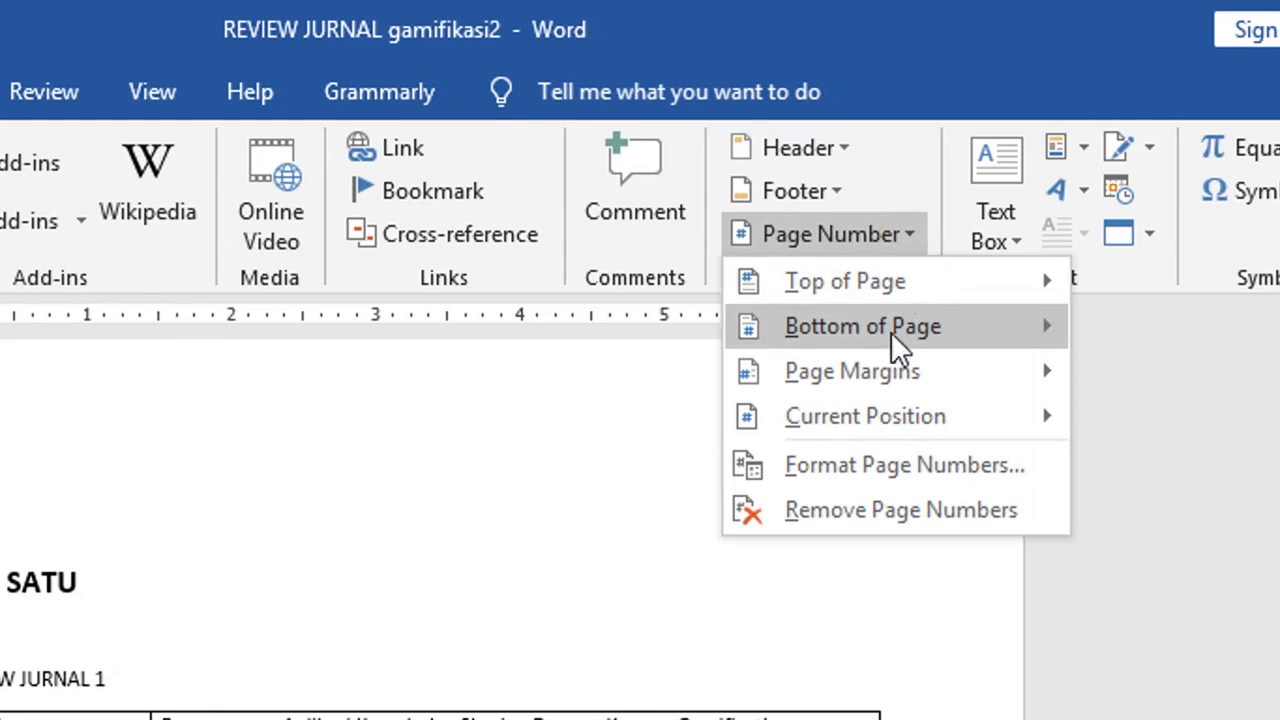
click(840, 478)
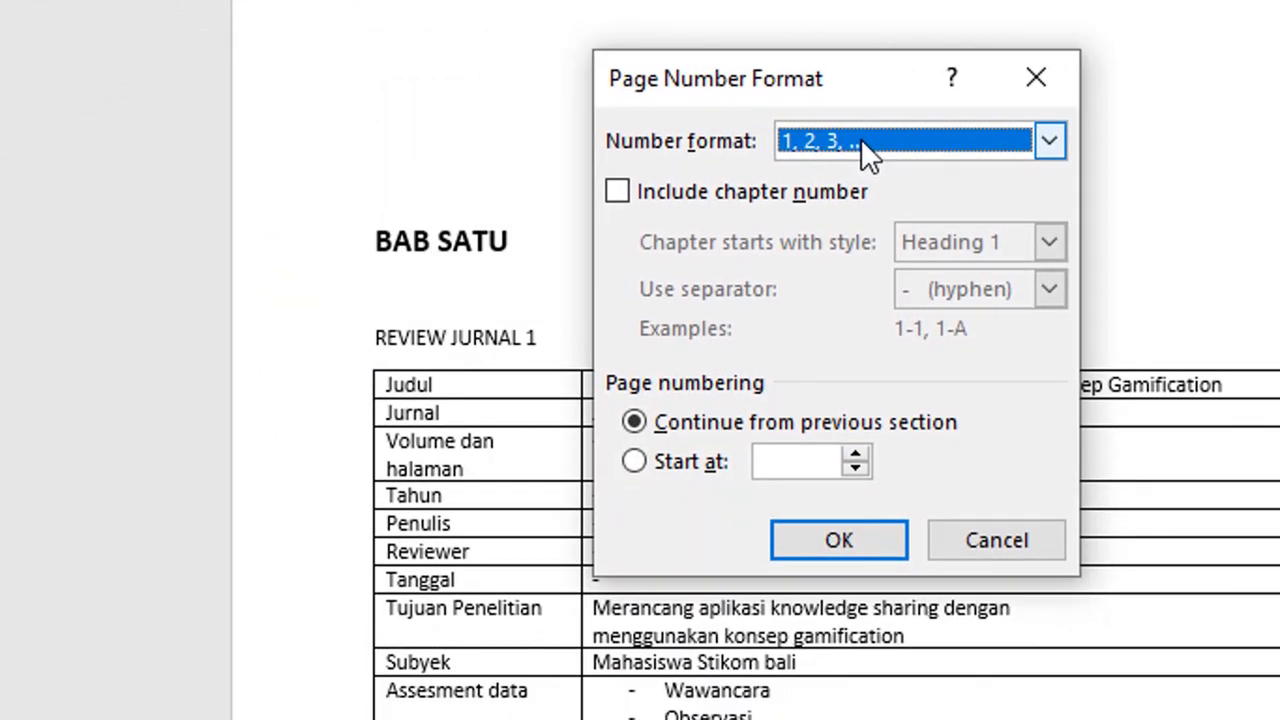
click(861, 139)
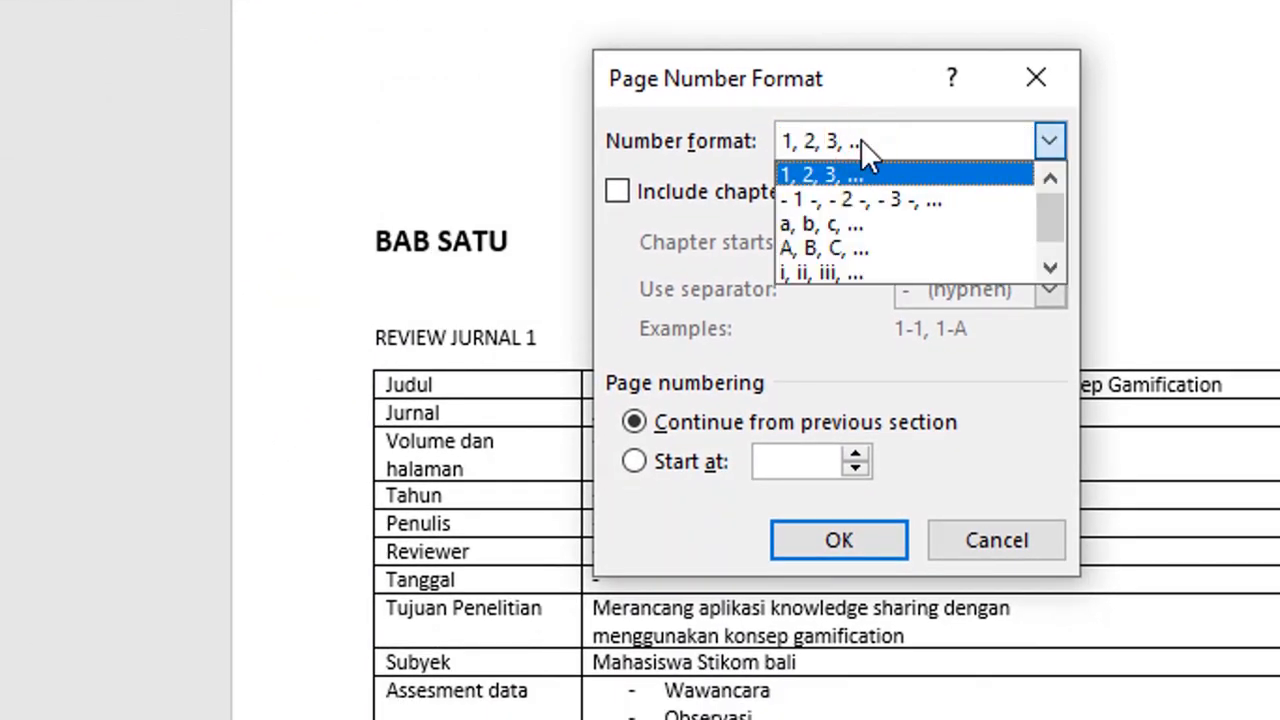
click(812, 282)
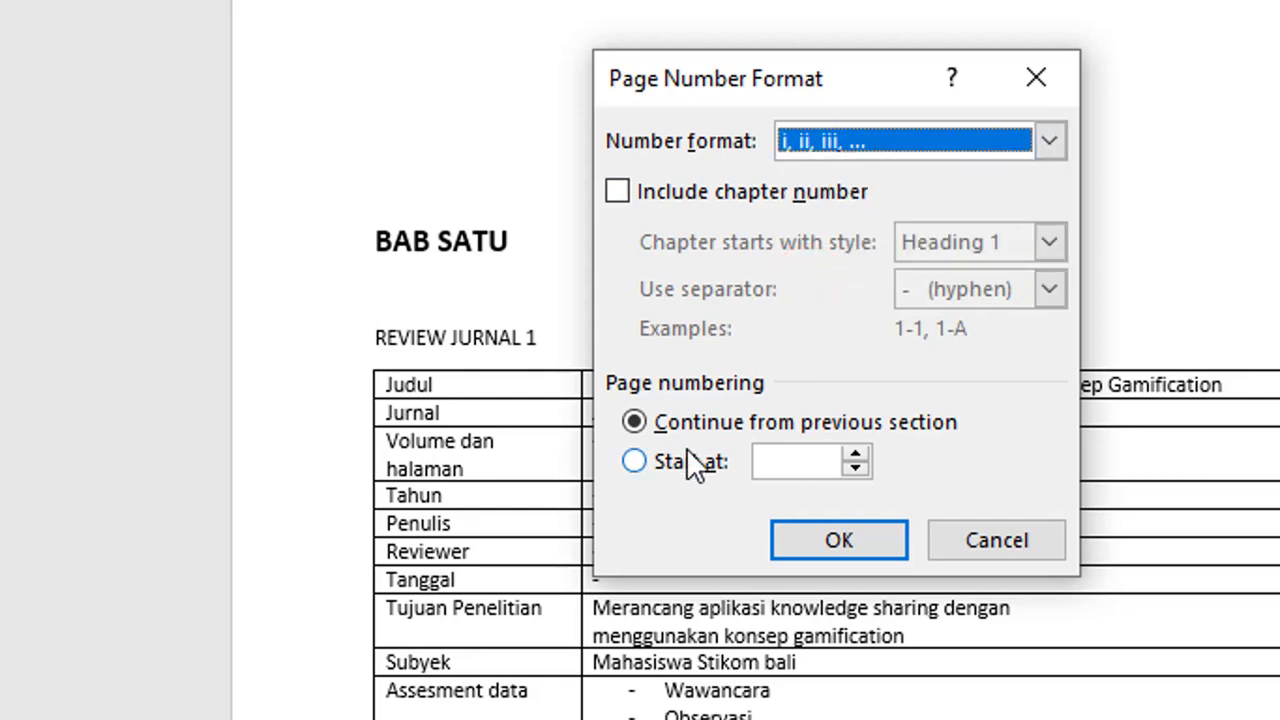
click(855, 452)
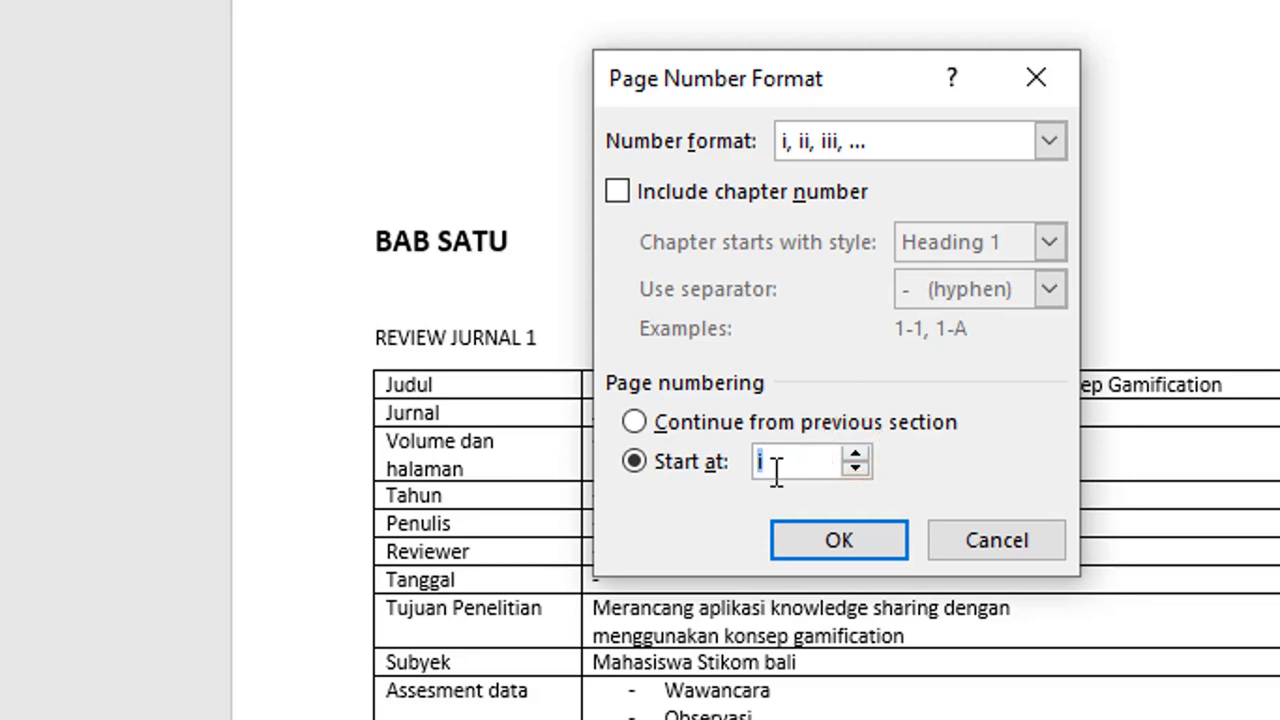
click(812, 548)
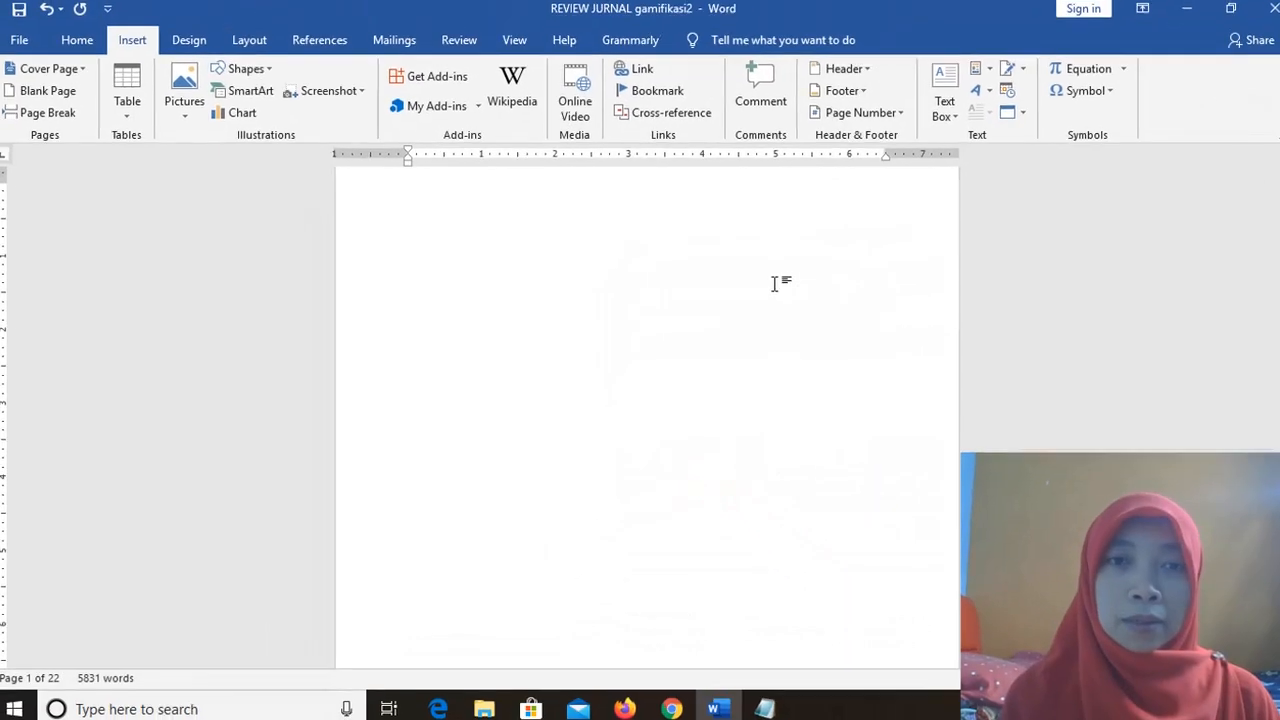
Examine the page number in the footer of the blank first page, then return to the document body.
scroll(819, 271, down, 5)
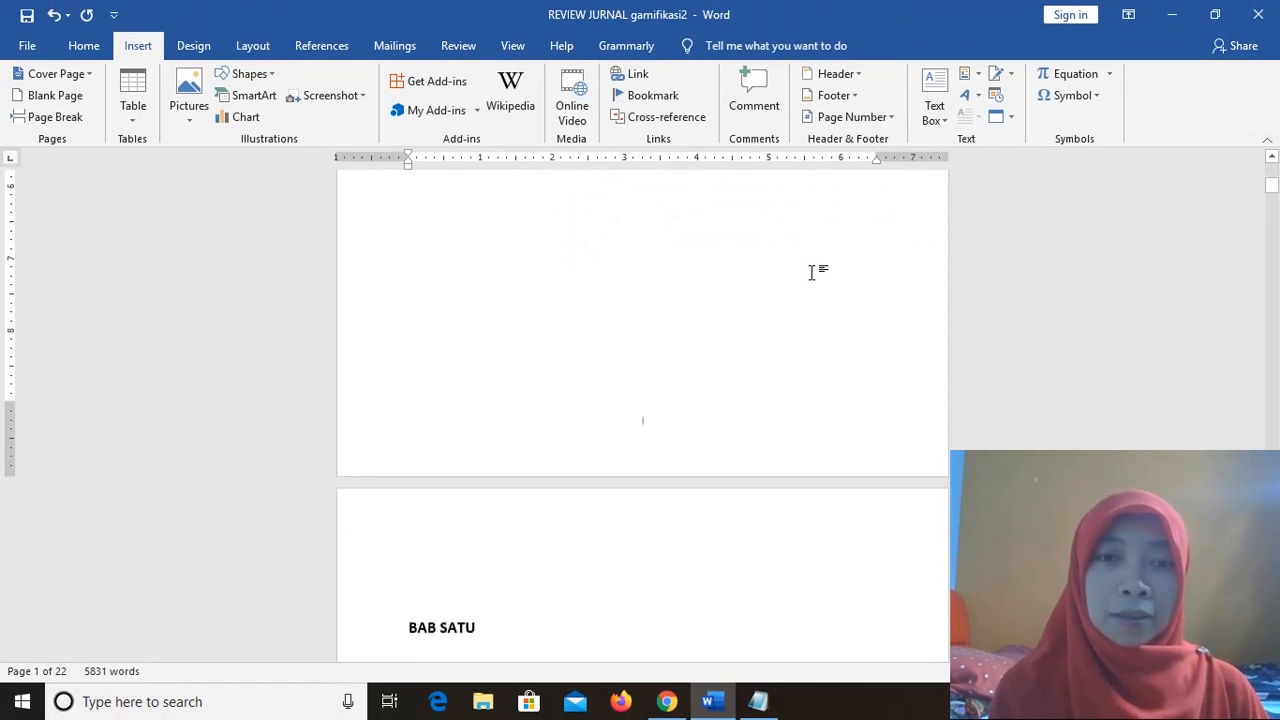
scroll(811, 271, down, 1)
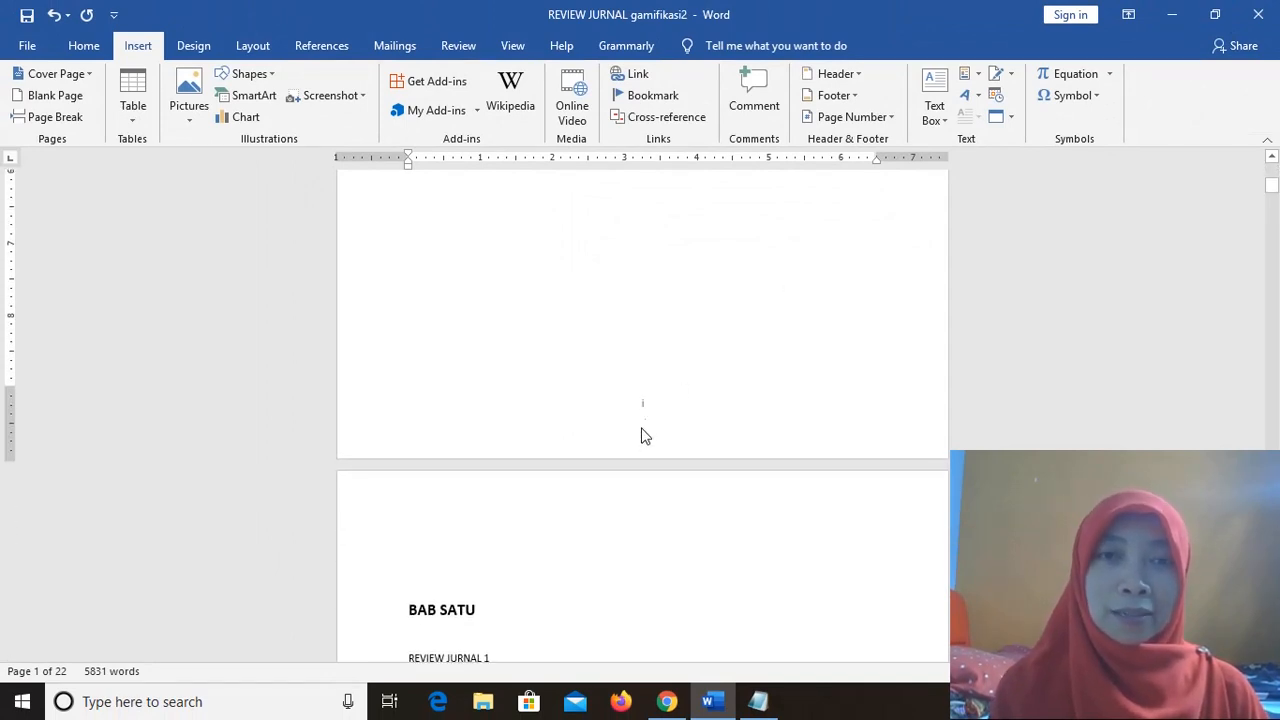
double_click(645, 405)
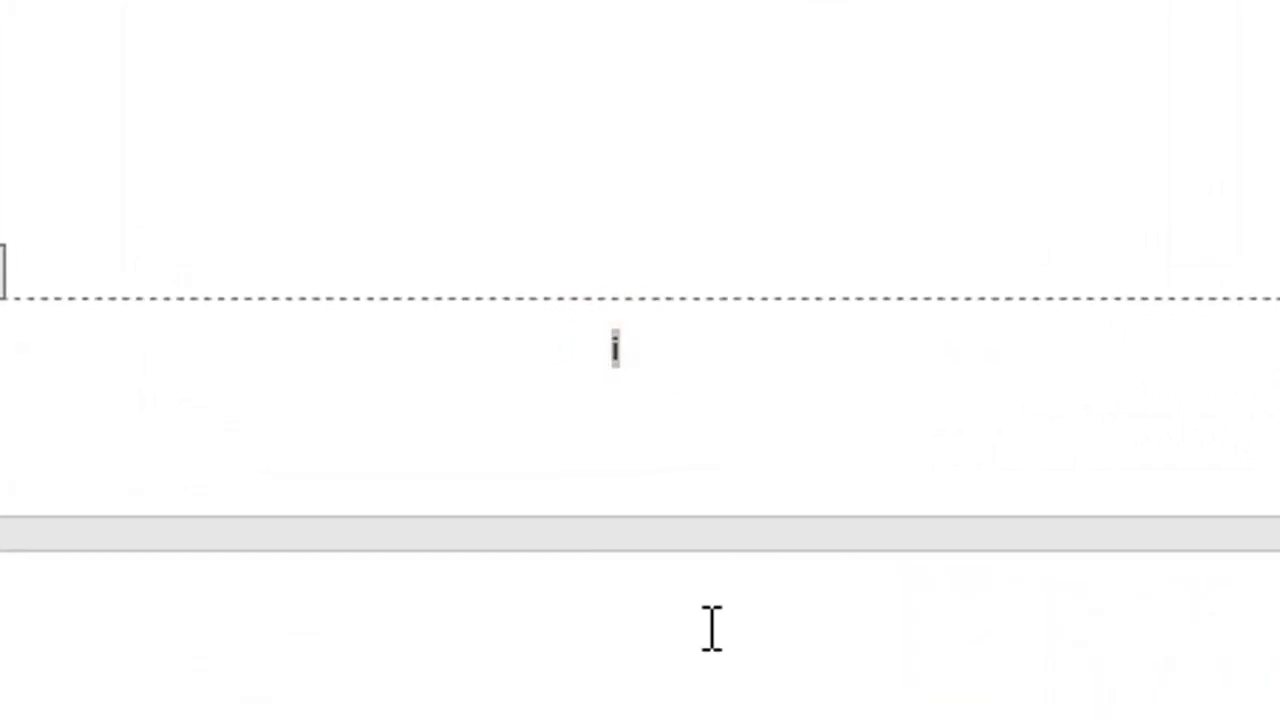
click(717, 135)
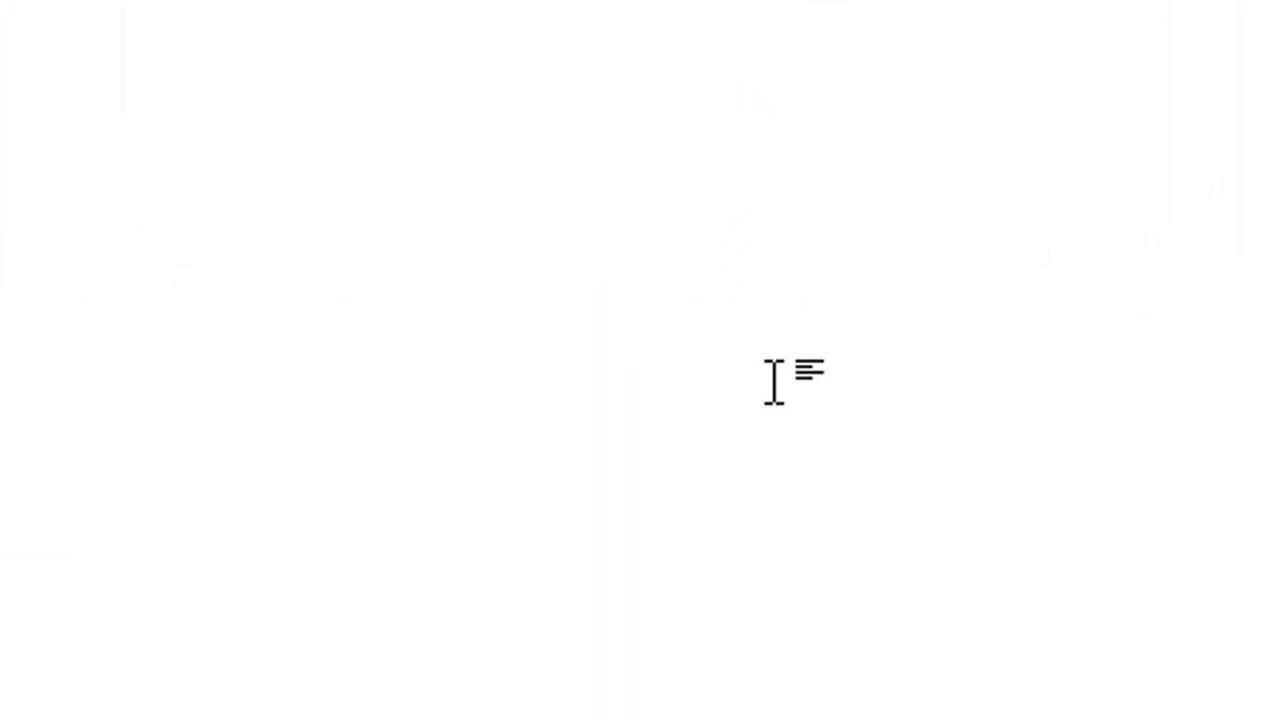
Check the page number at the foot of the BAB SATU page and the transition to BAB DUA.
scroll(774, 382, down, 15)
scroll(774, 382, down, 15)
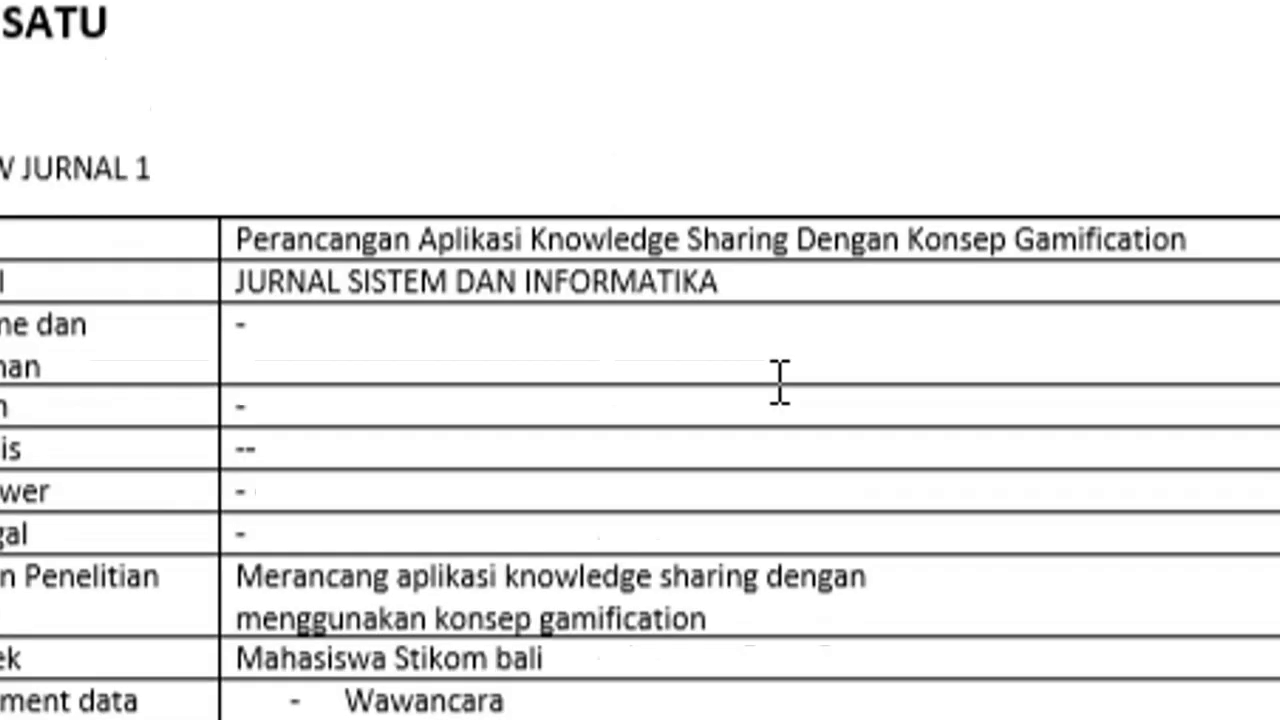
scroll(779, 382, down, 10)
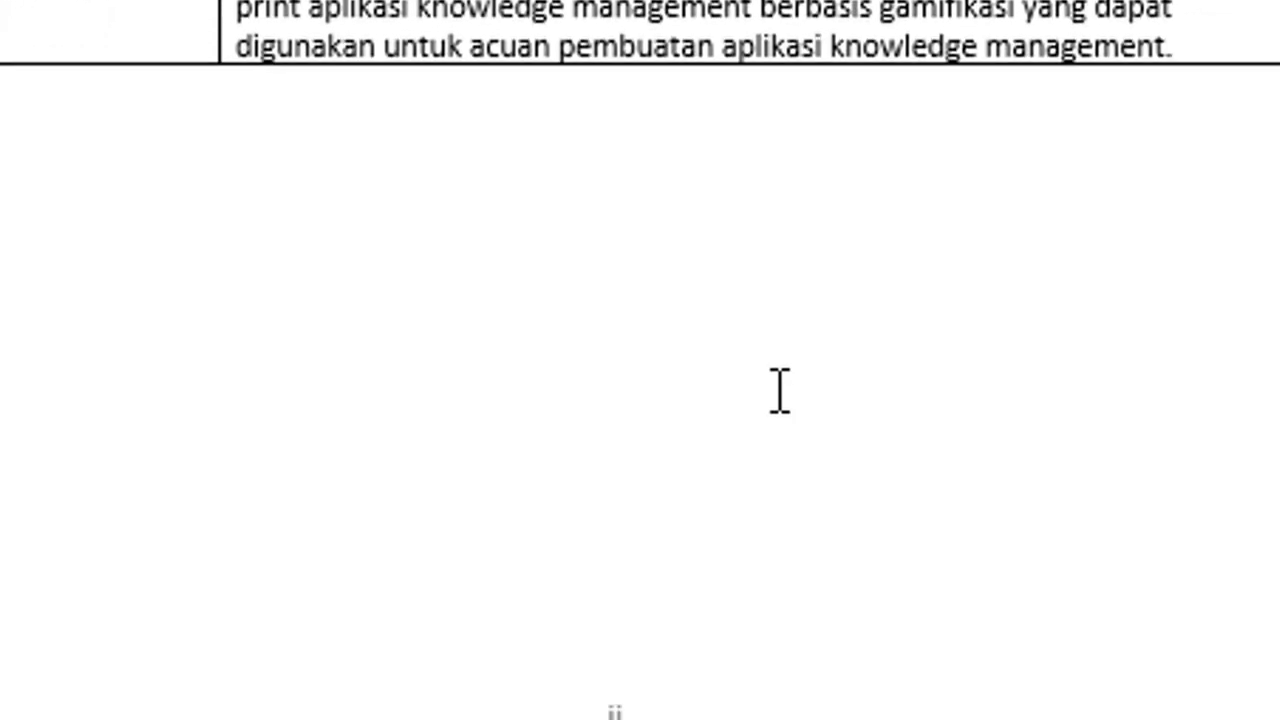
scroll(779, 382, down, 10)
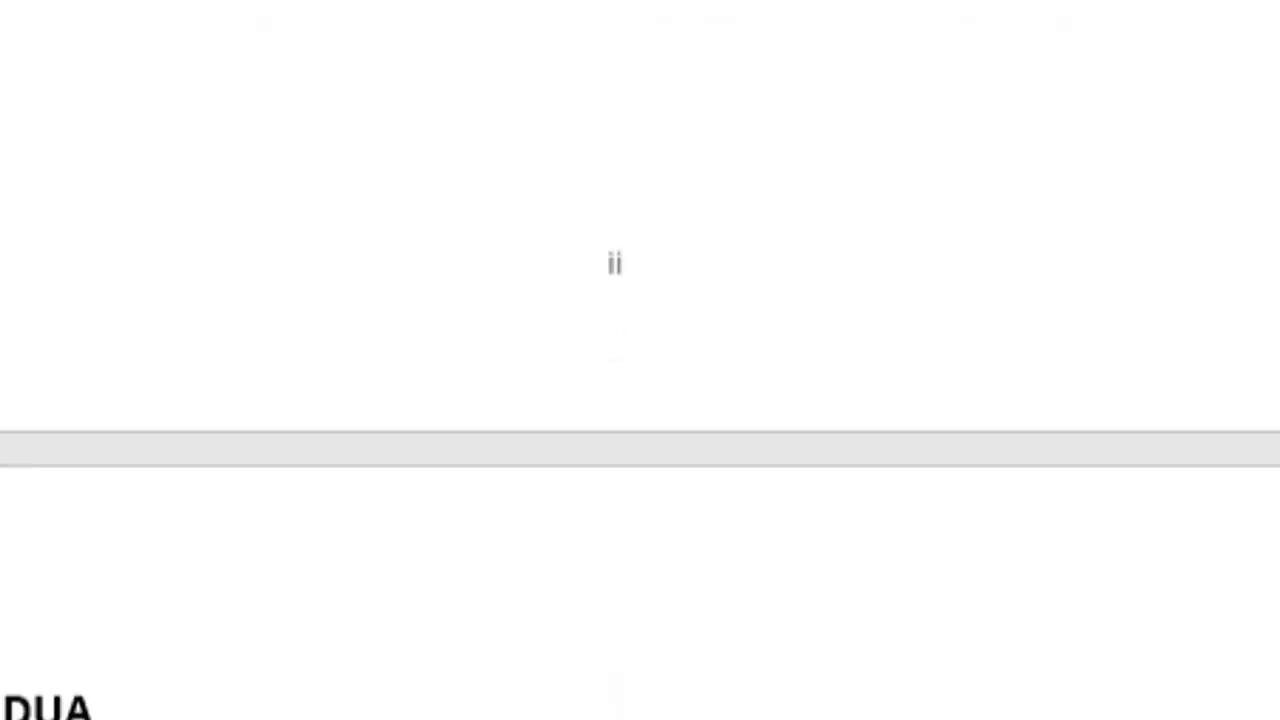
scroll(634, 629, down, 2)
scroll(643, 543, up, 3)
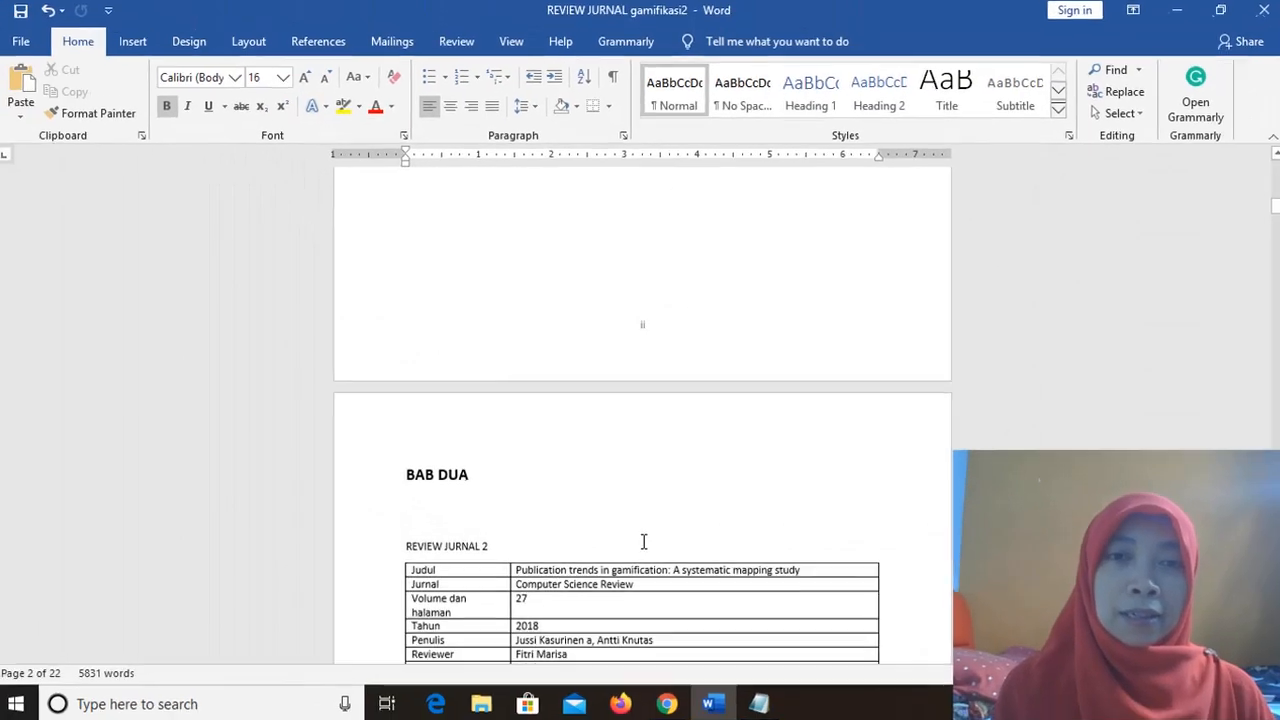
scroll(644, 541, down, 3)
scroll(644, 541, down, 2)
scroll(643, 542, up, 4)
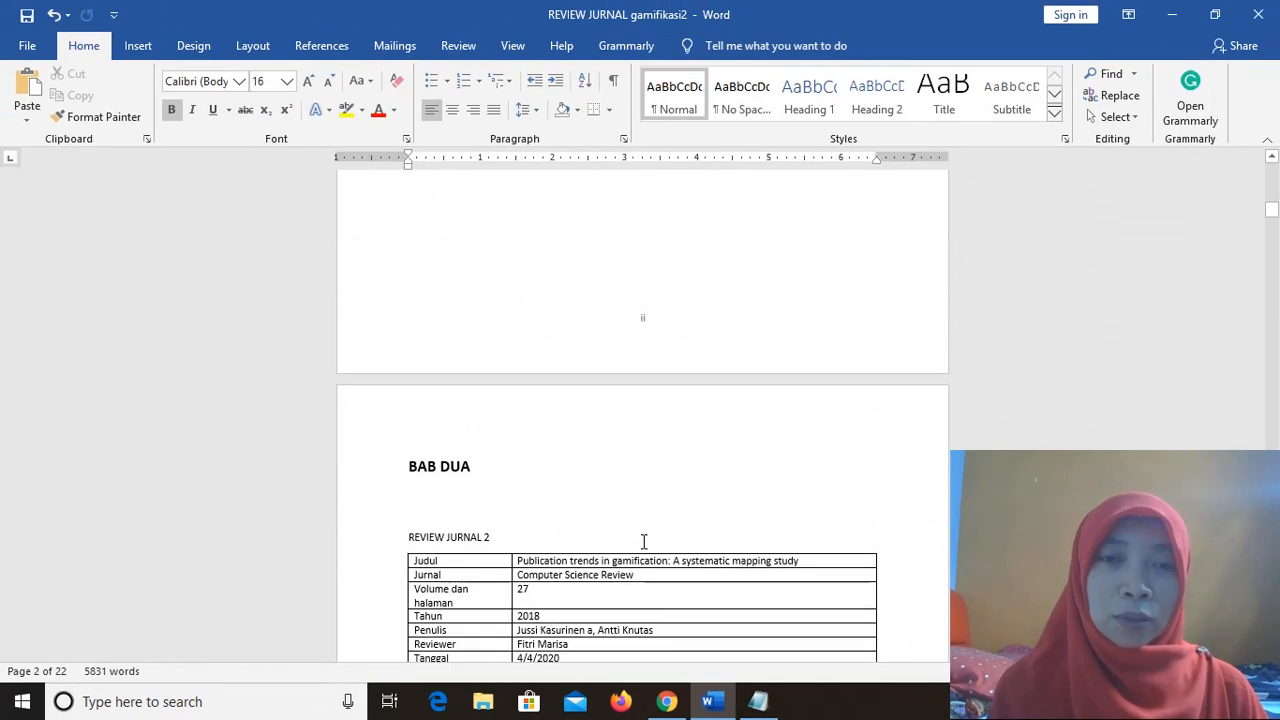
scroll(642, 543, up, 4)
scroll(642, 545, down, 7)
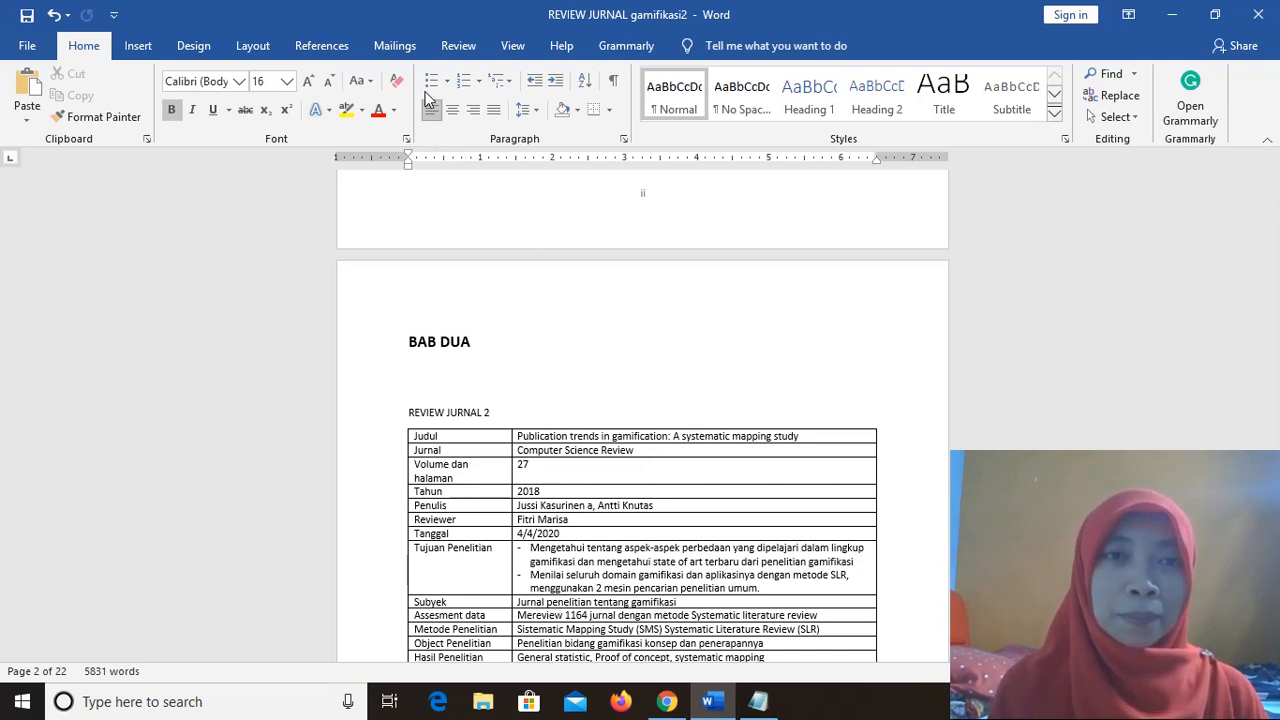
Display multiple pages at once and enlarge the view so two pages sit side by side.
click(511, 46)
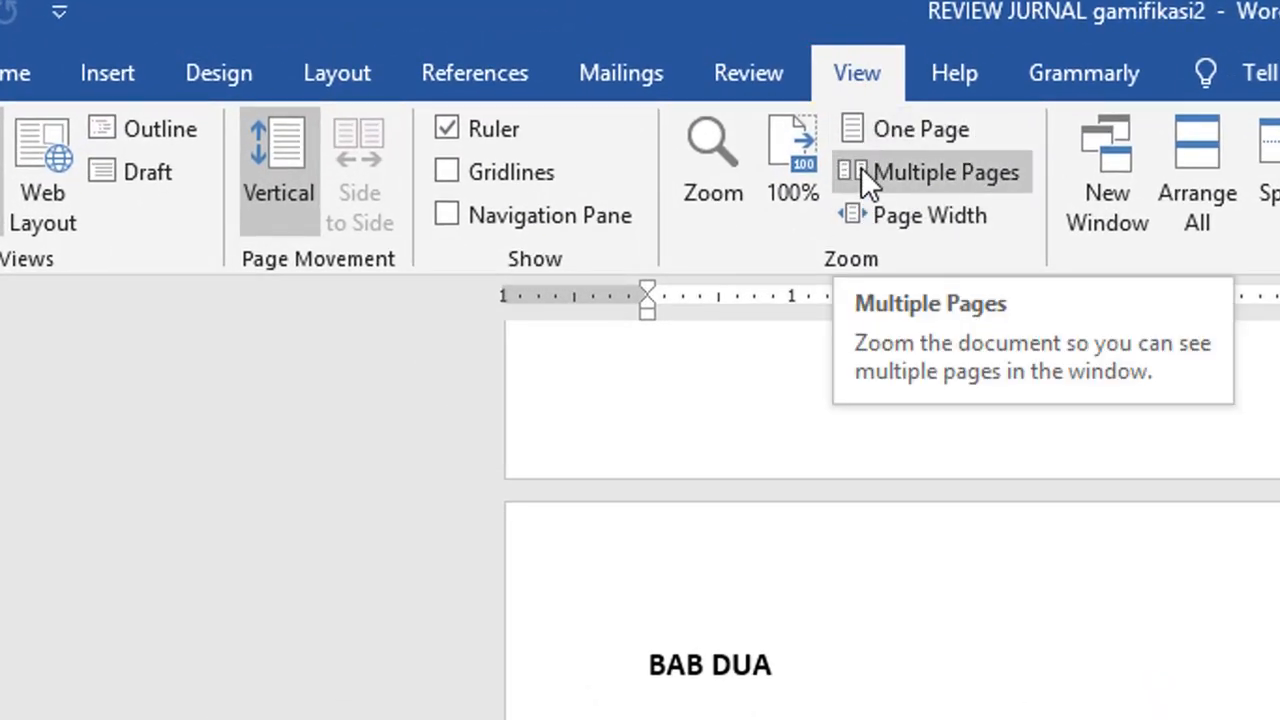
click(861, 170)
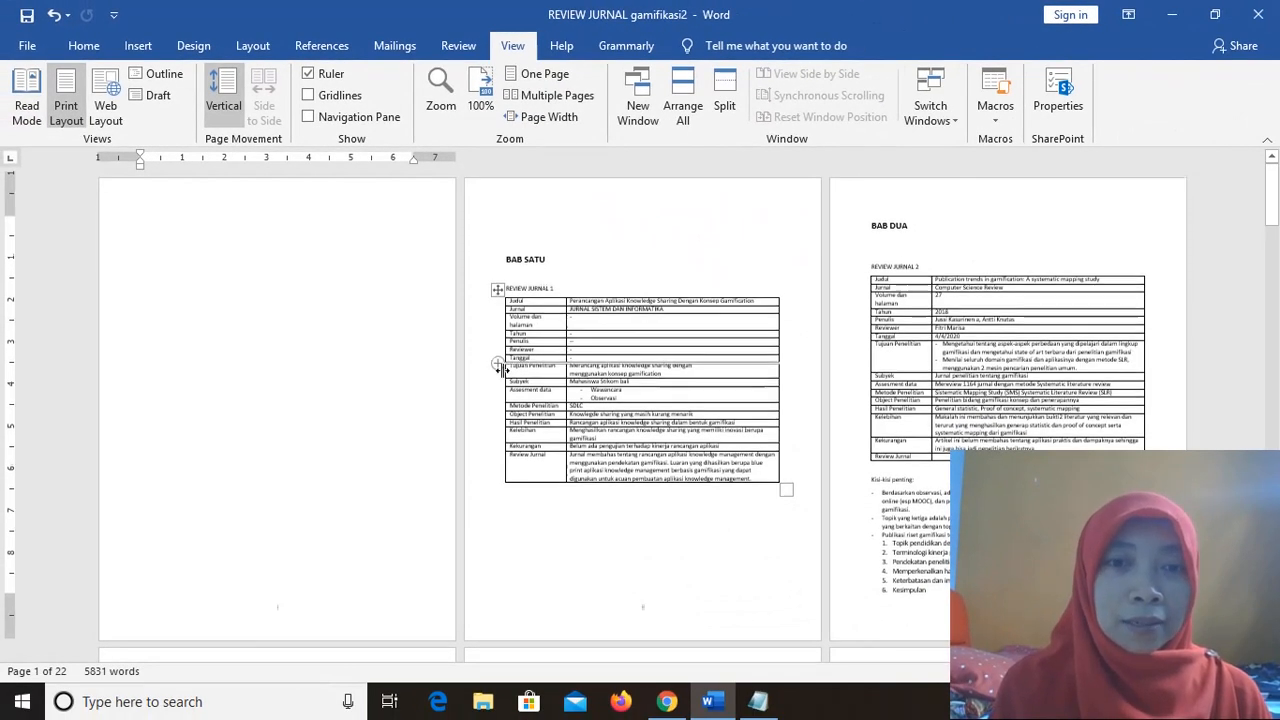
scroll(505, 380, down, 1)
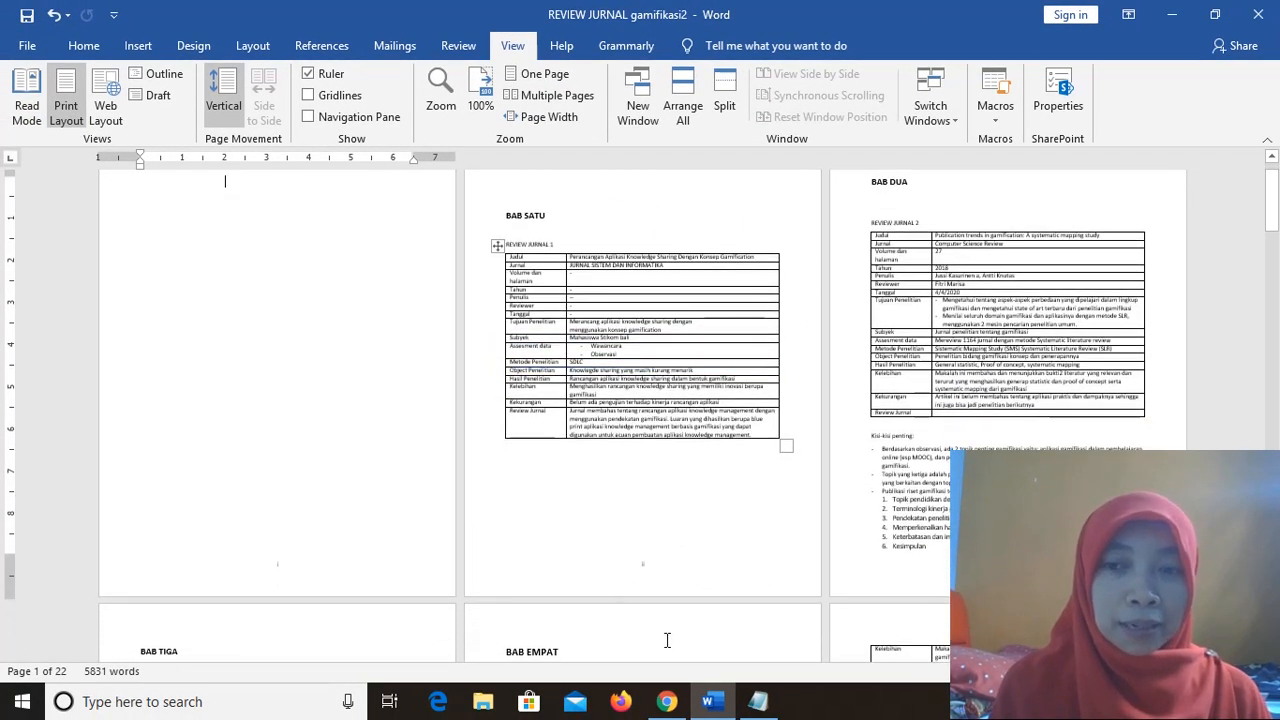
click(1230, 671)
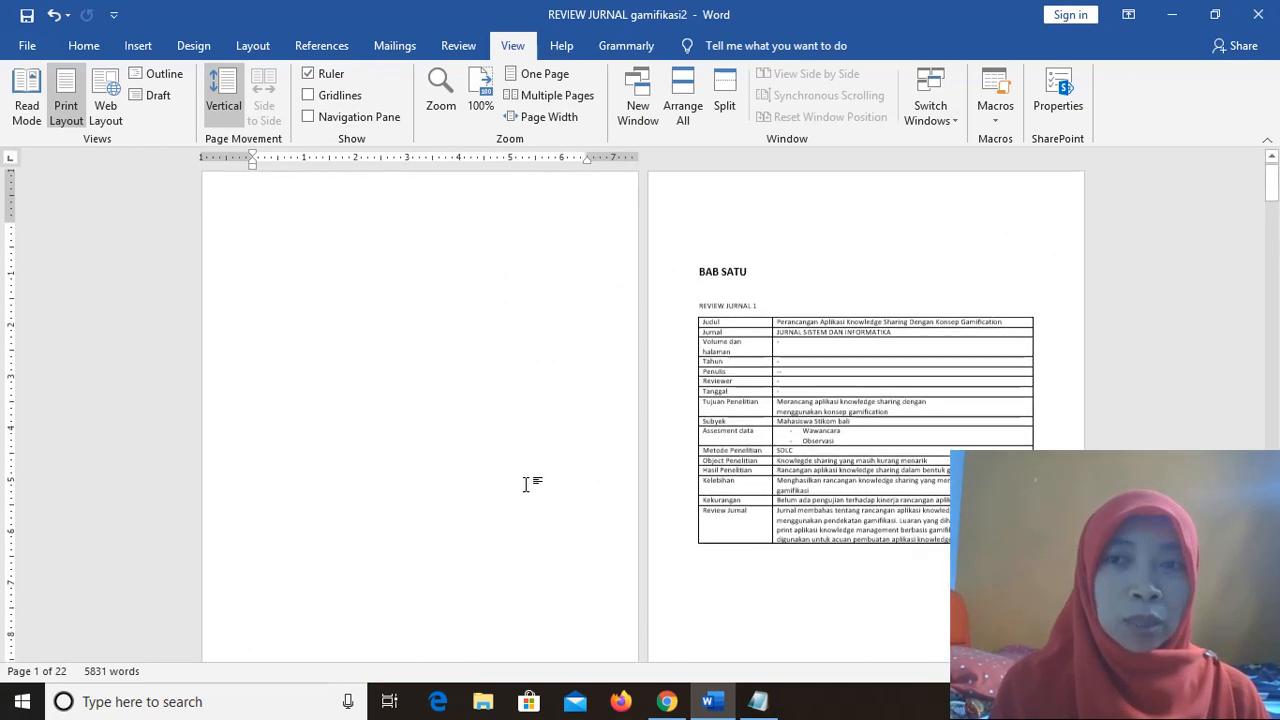
Examine the BAB DUA page and the page numbers around it in the two-page view.
scroll(527, 484, down, 2)
scroll(526, 486, down, 10)
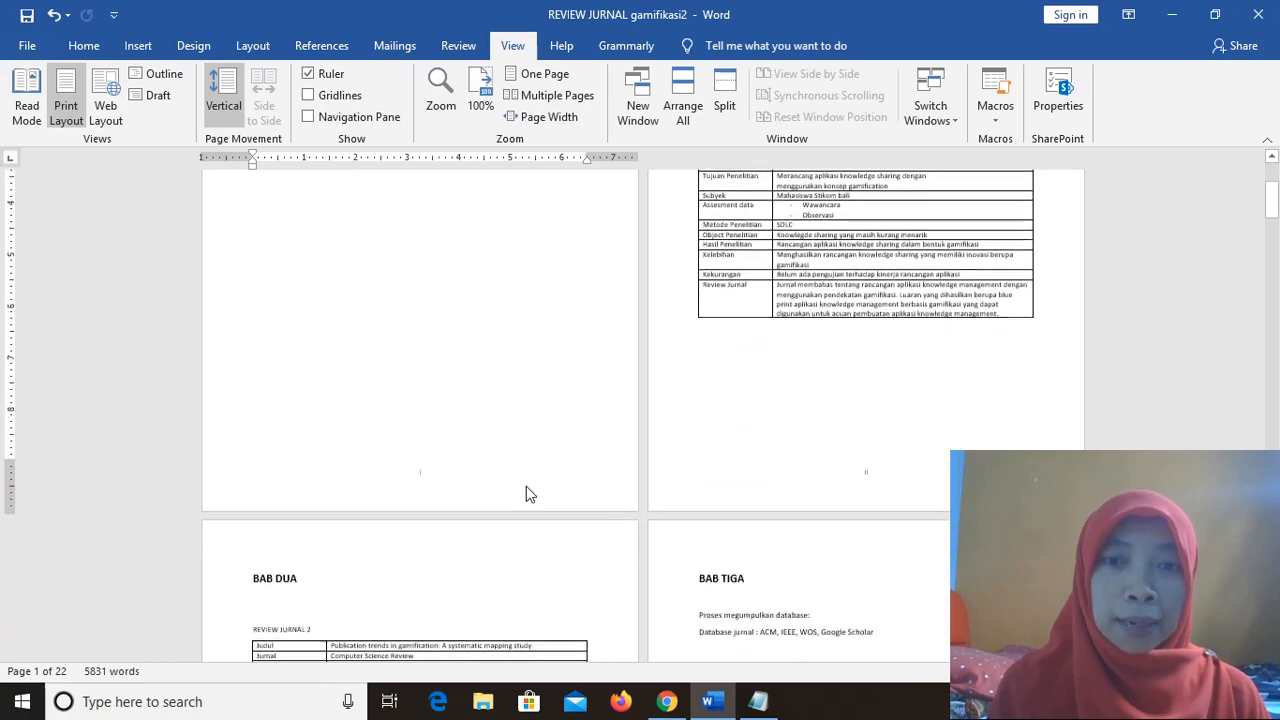
scroll(526, 487, down, 3)
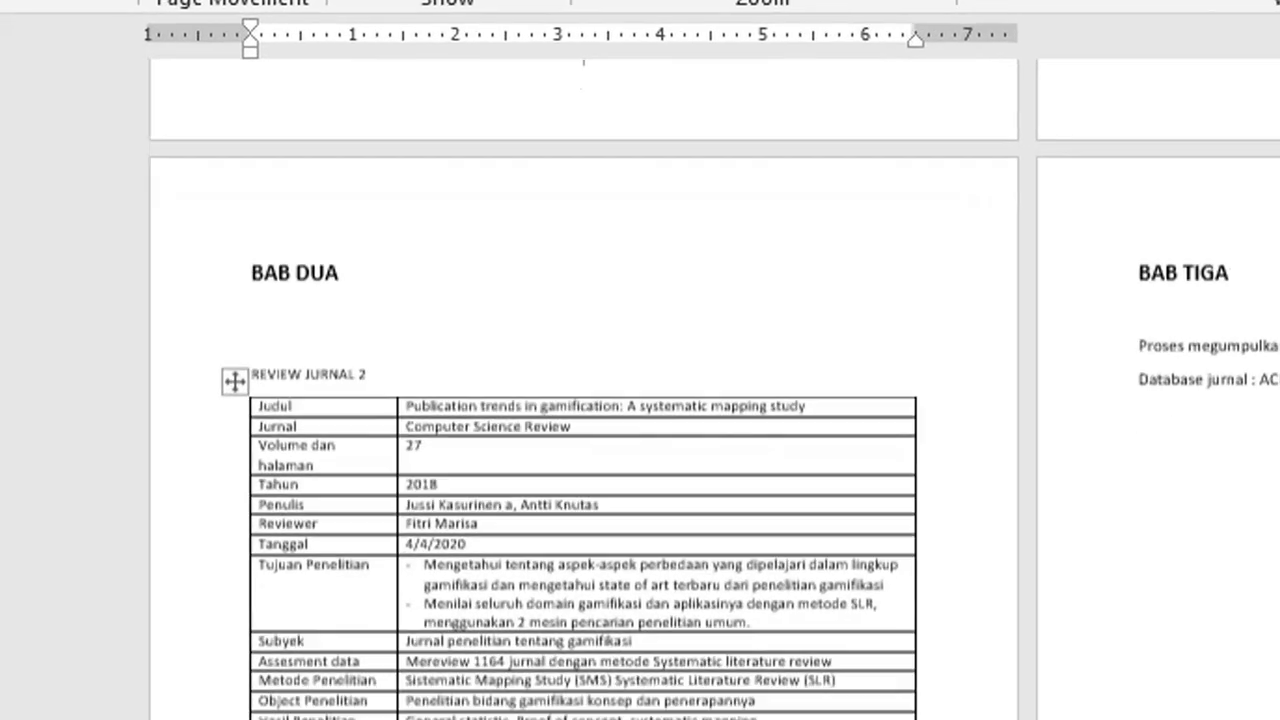
scroll(357, 645, down, 1)
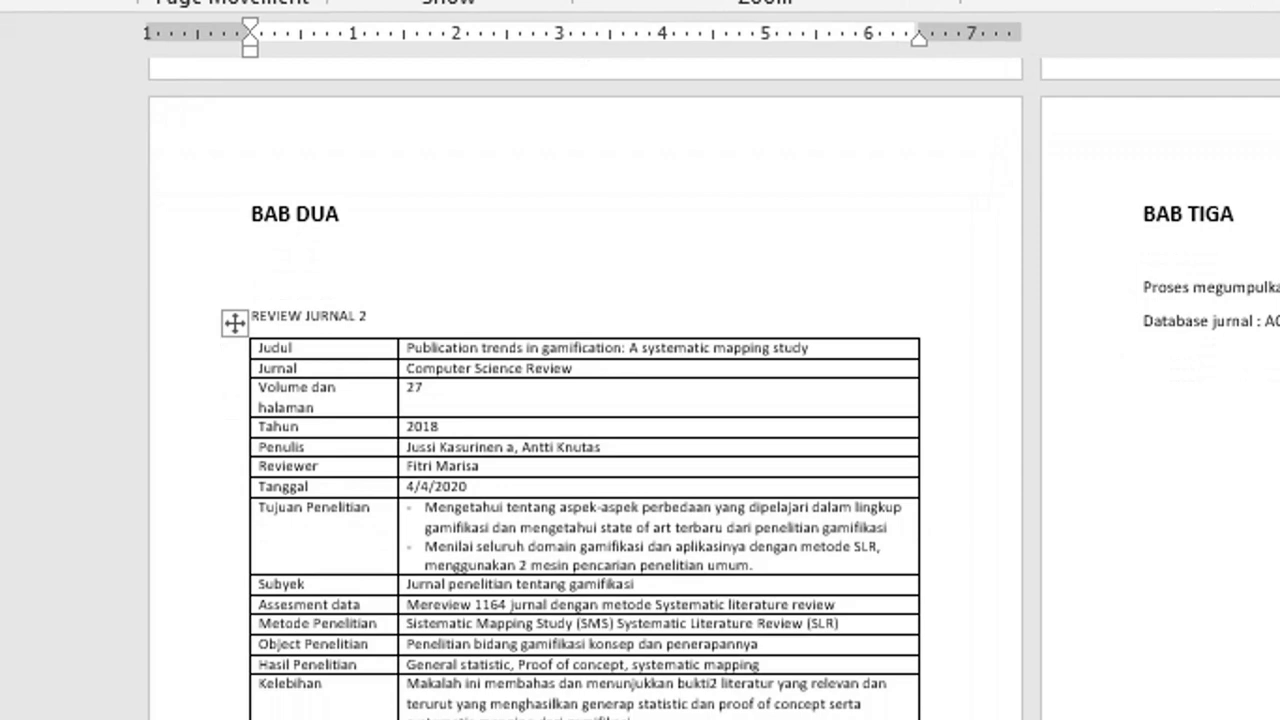
scroll(585, 400, down, 4)
scroll(650, 388, down, 1)
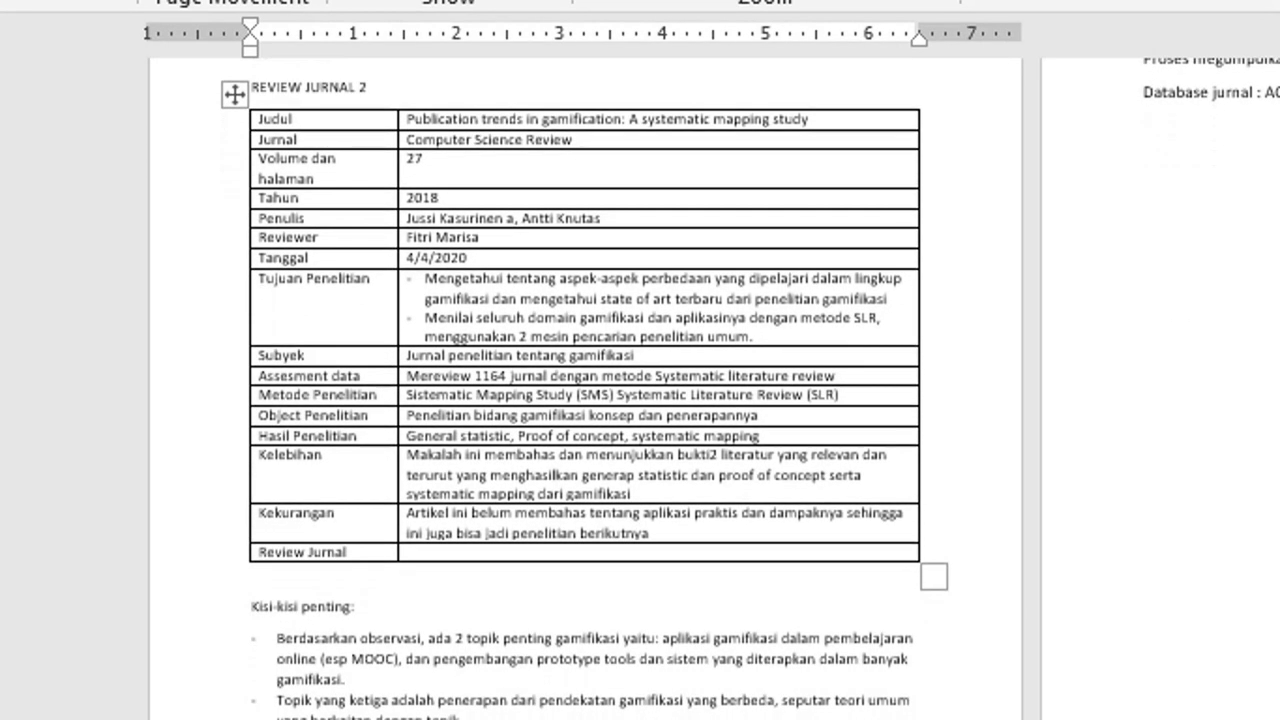
scroll(830, 357, up, 5)
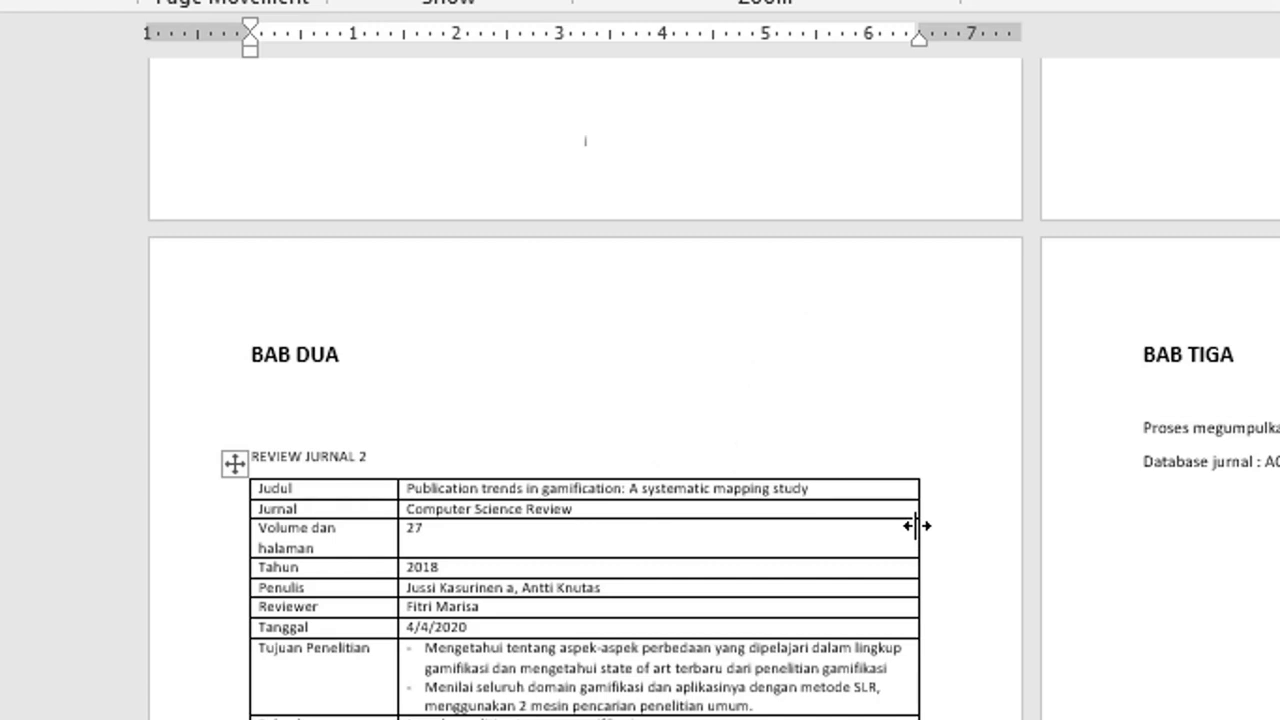
scroll(869, 371, up, 3)
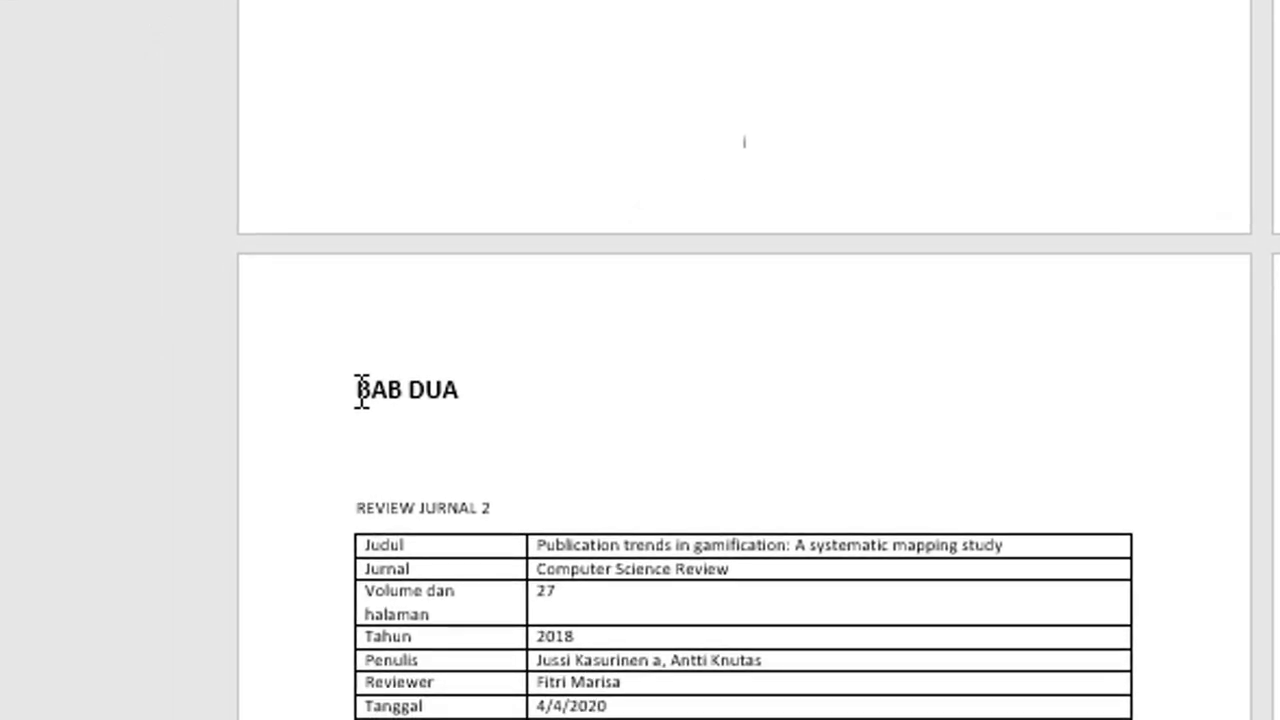
Insert a Next Page section break directly before the BAB DUA heading.
click(361, 390)
click(357, 389)
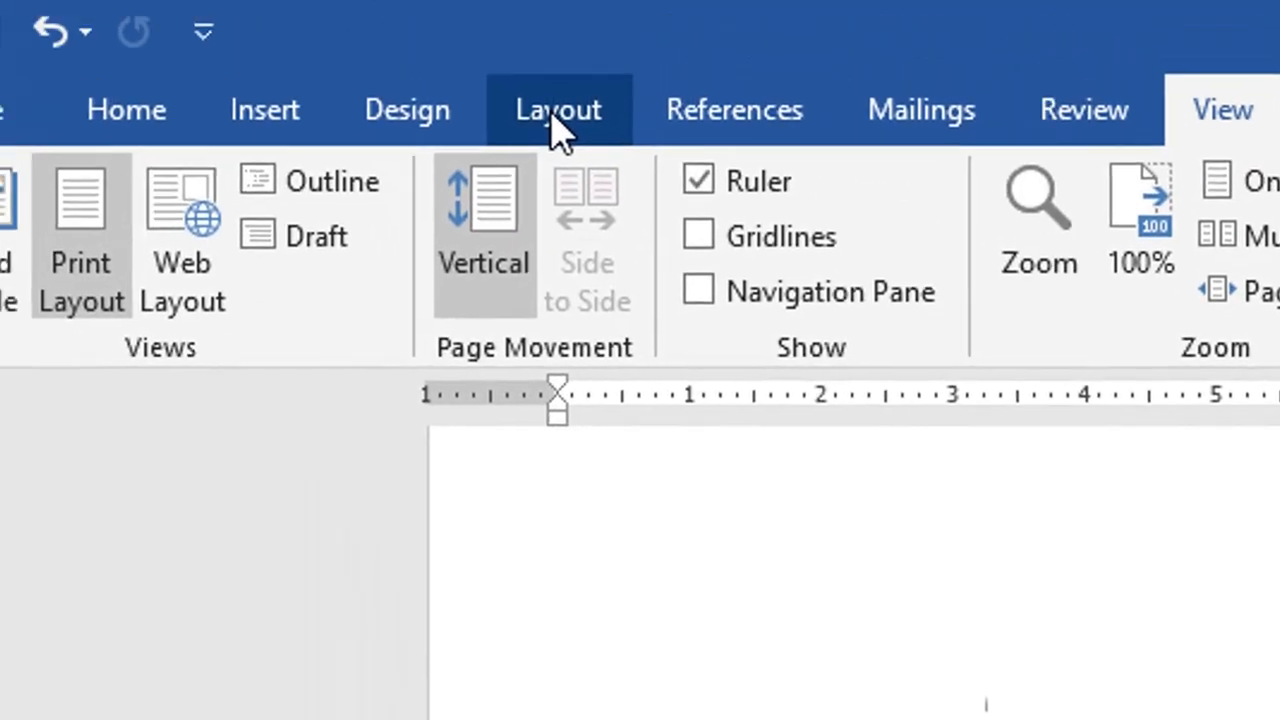
click(559, 120)
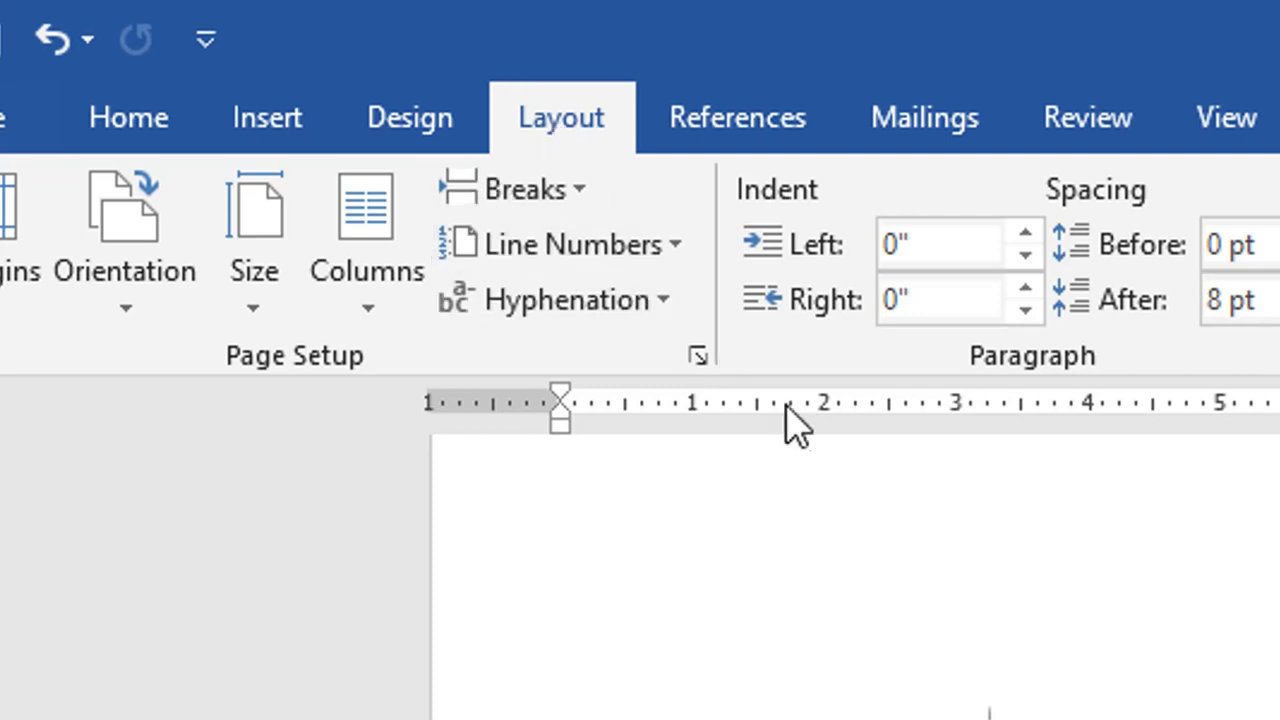
click(580, 191)
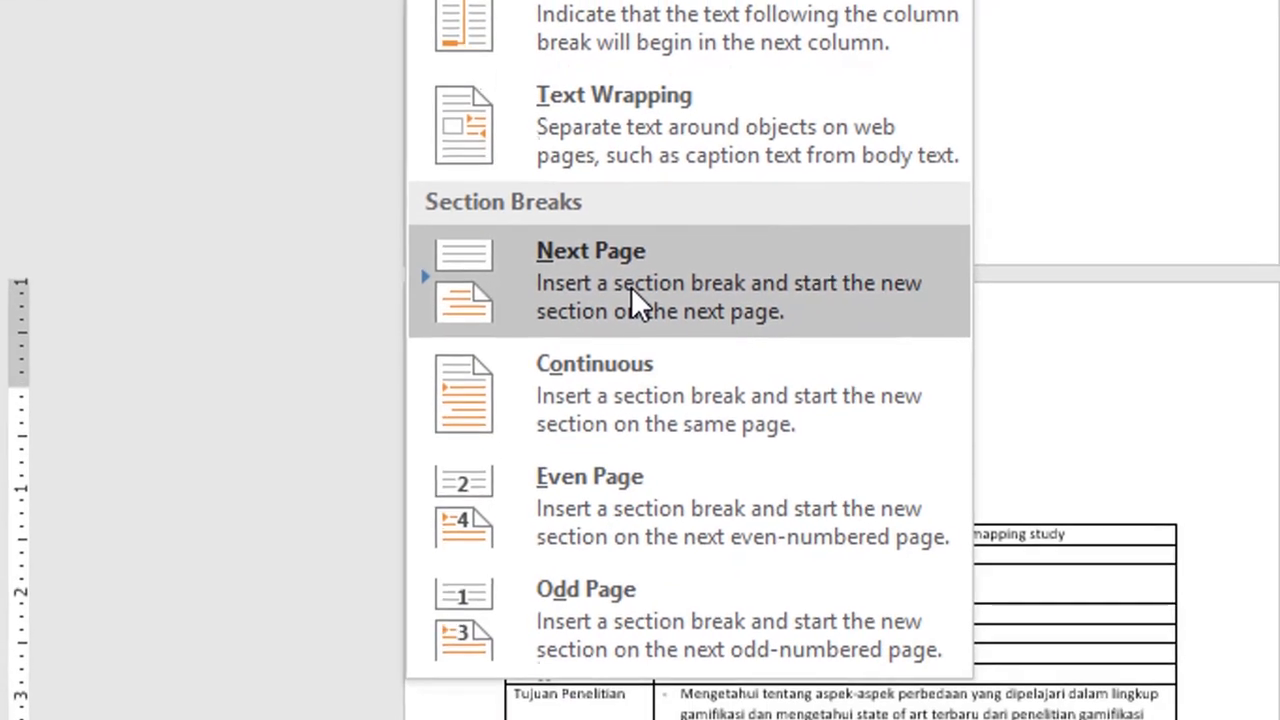
click(630, 283)
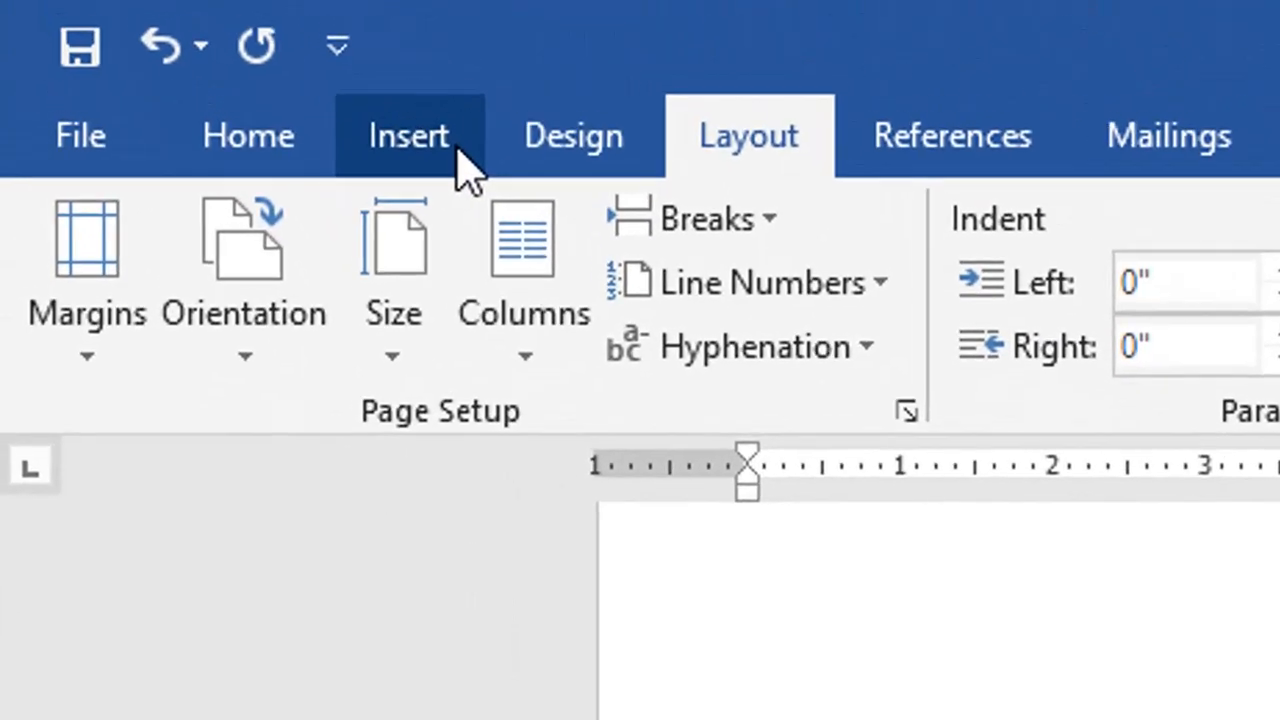
Format the page numbers of the section starting at BAB DUA as 1, 2, 3, ... and start them at 3.
click(280, 0)
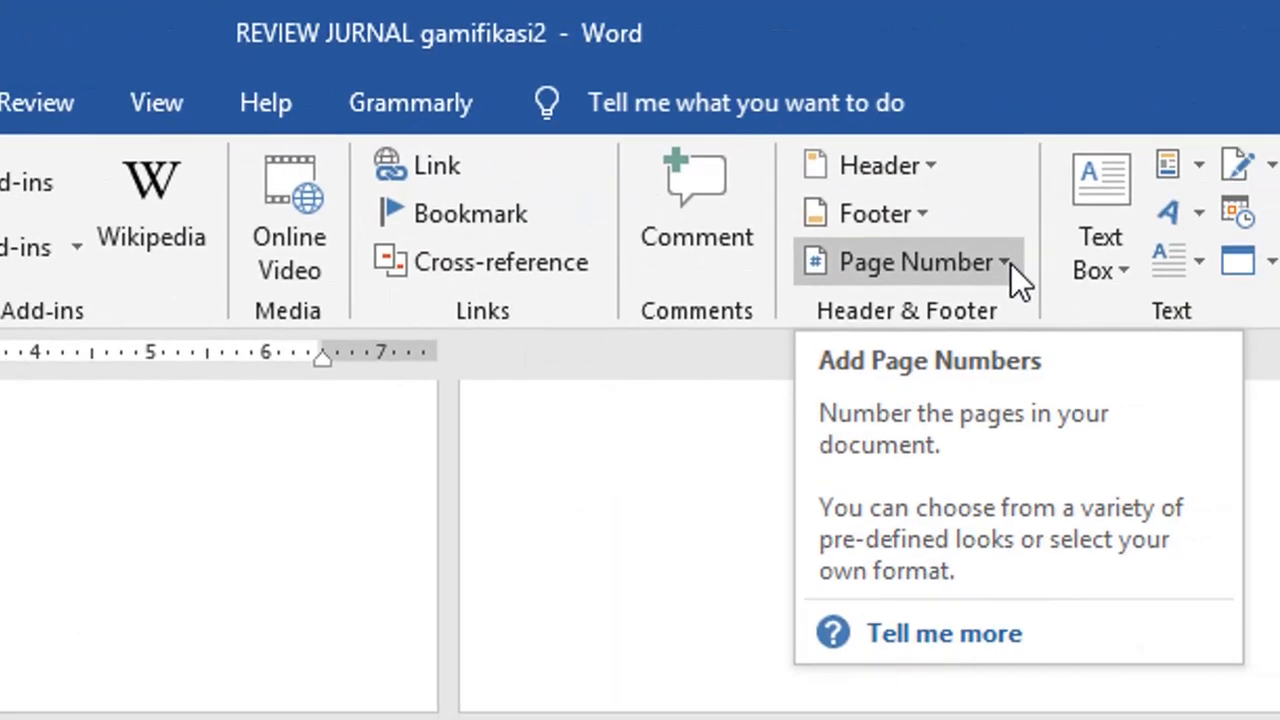
click(990, 261)
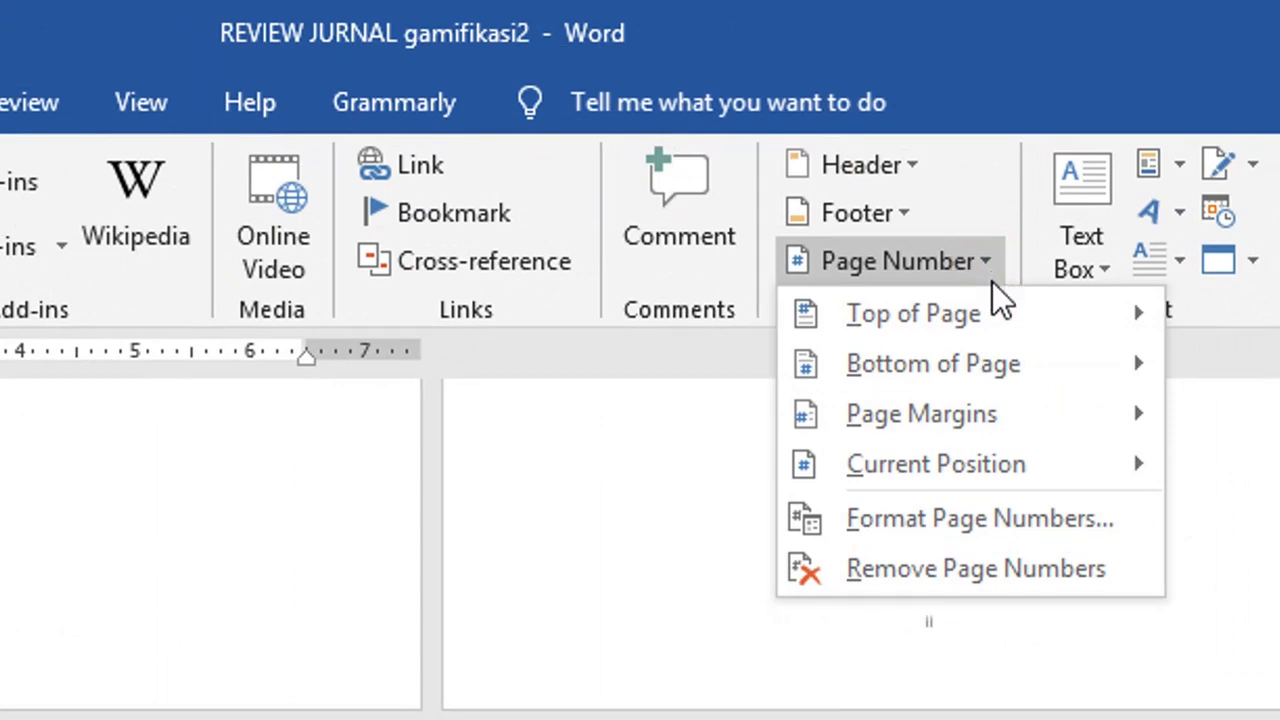
click(935, 523)
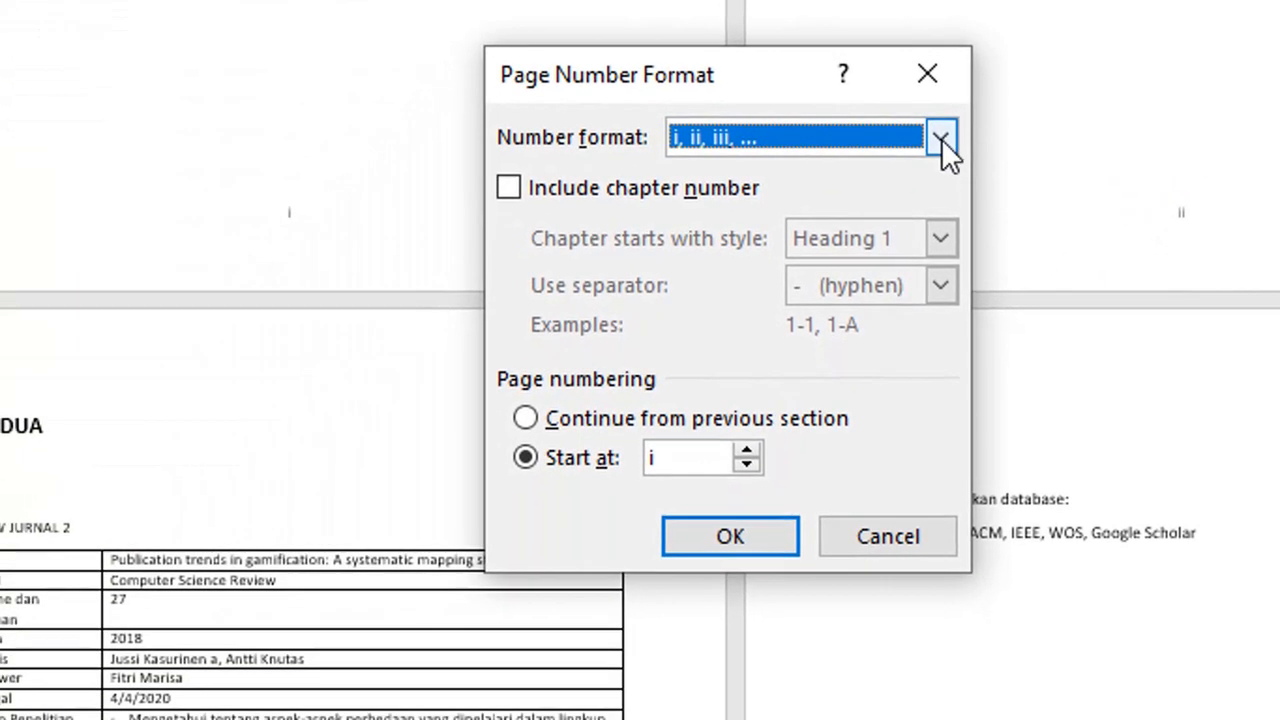
click(660, 537)
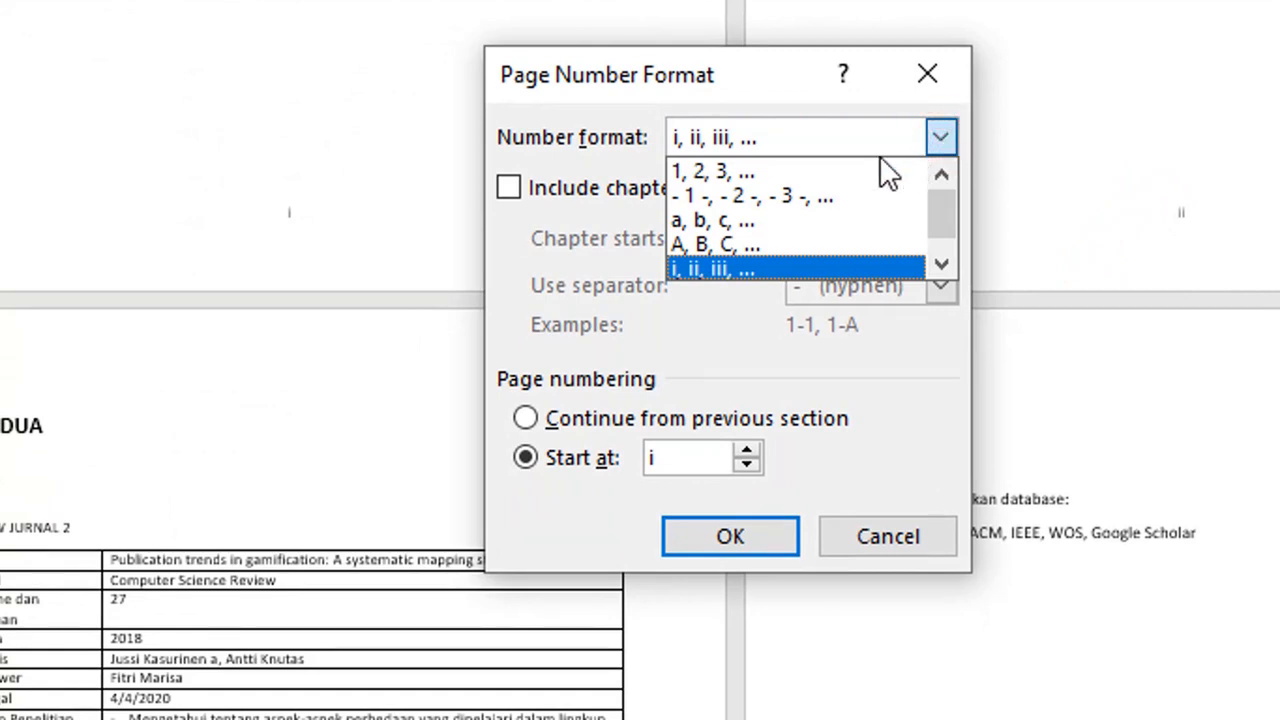
click(844, 172)
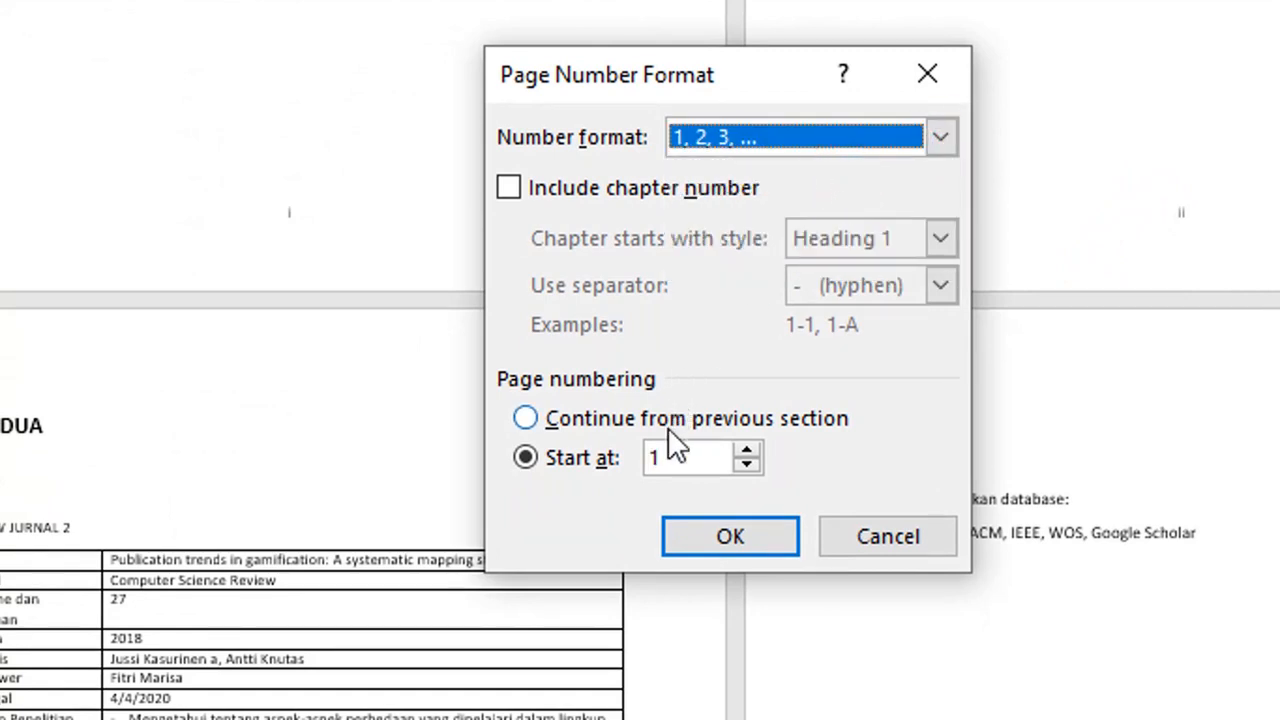
drag(656, 457, 637, 457)
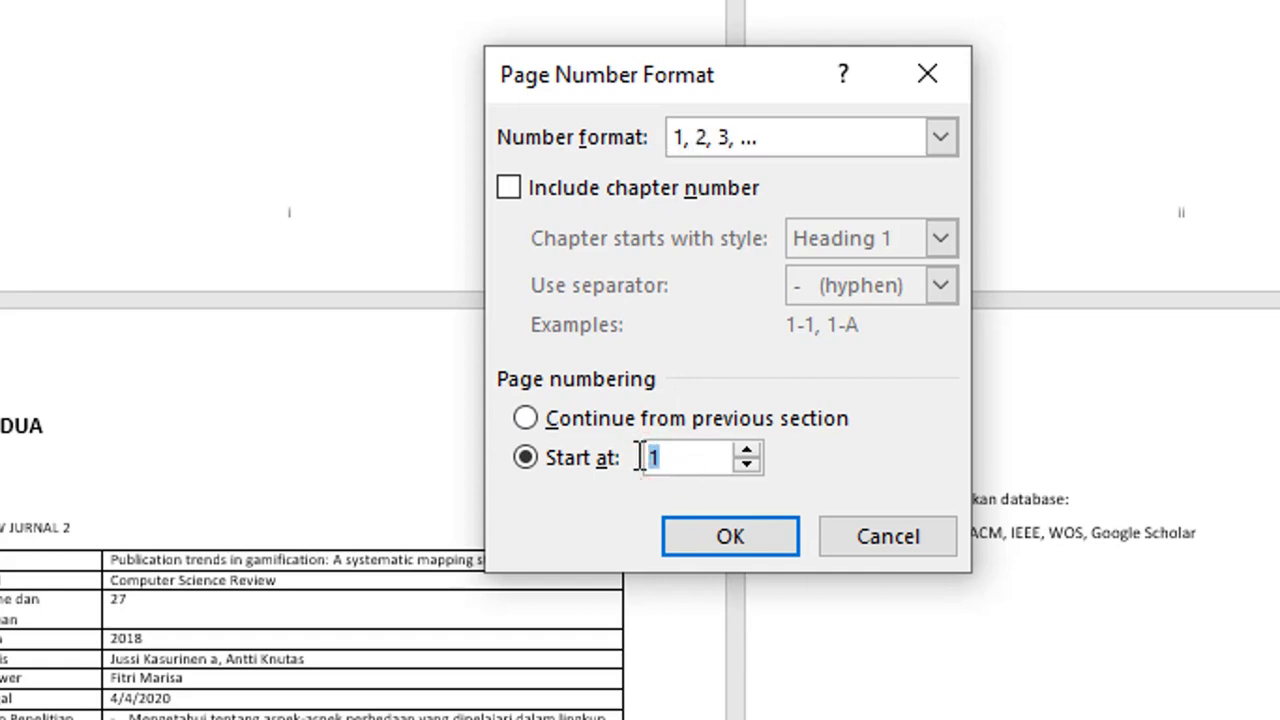
click(745, 451)
click(745, 451)
click(715, 536)
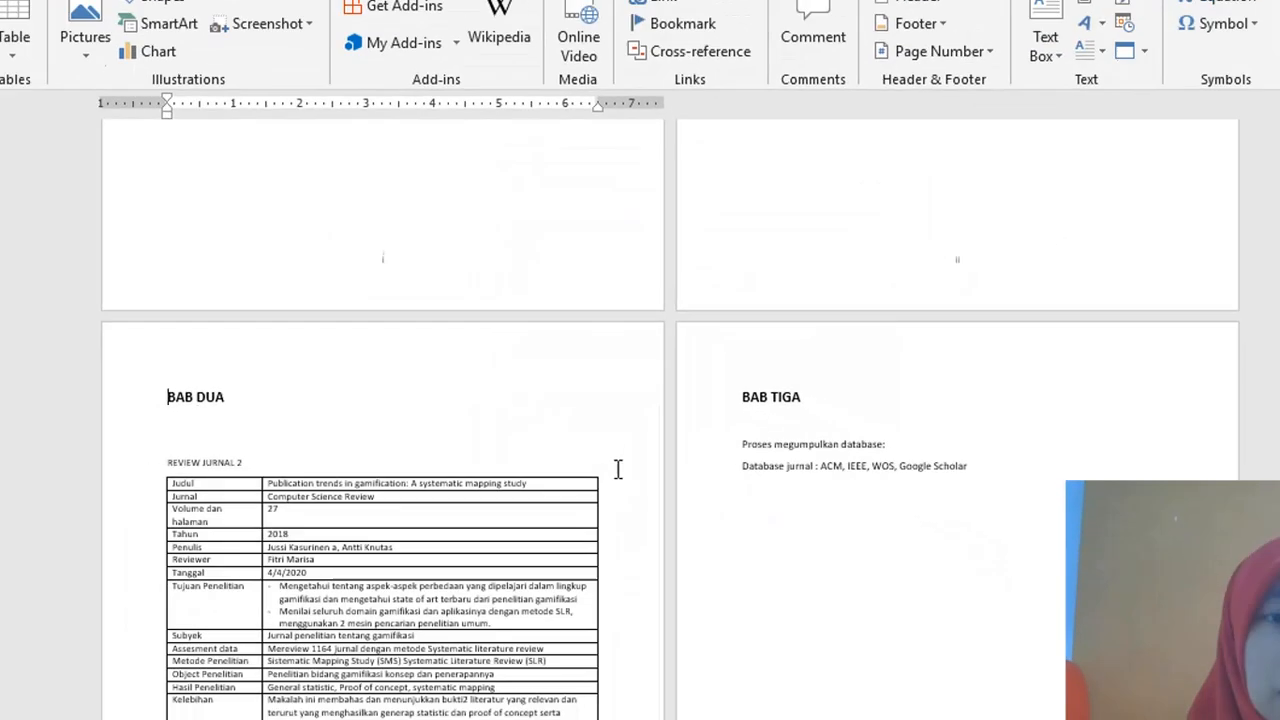
Inspect the page number in the footer of the BAB DUA page, then return to the document body.
scroll(603, 441, down, 5)
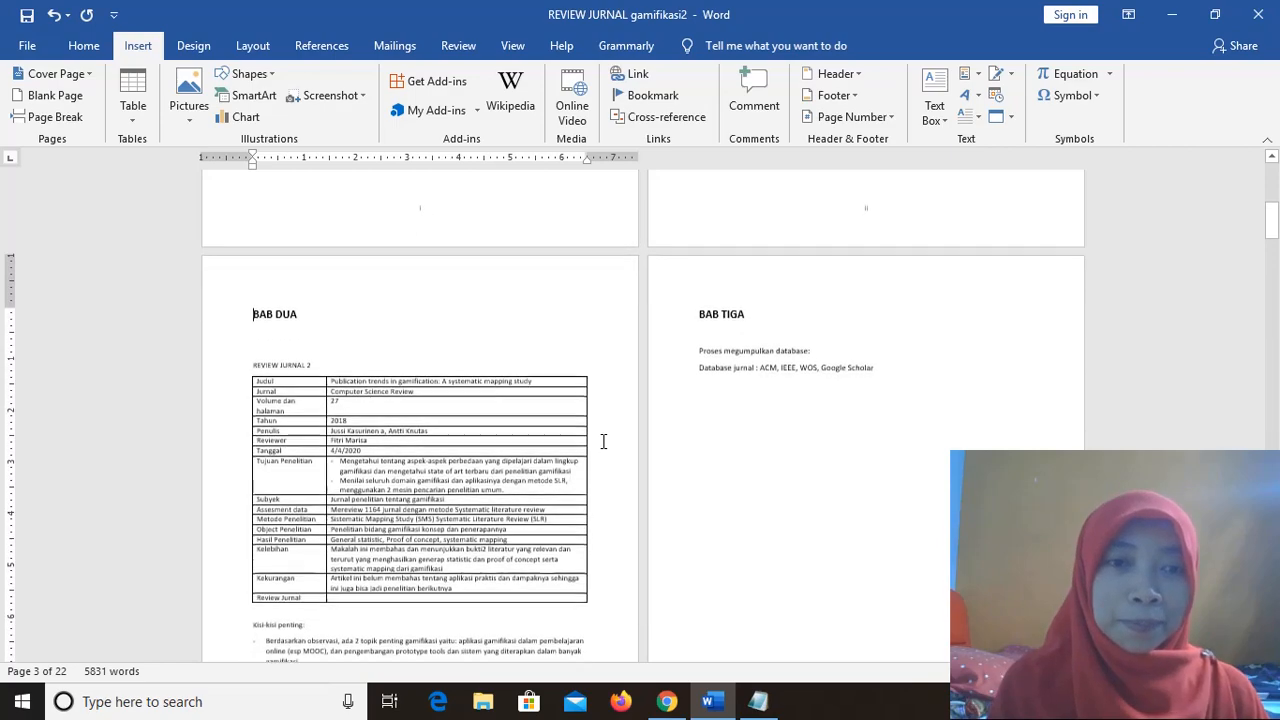
scroll(603, 441, down, 2)
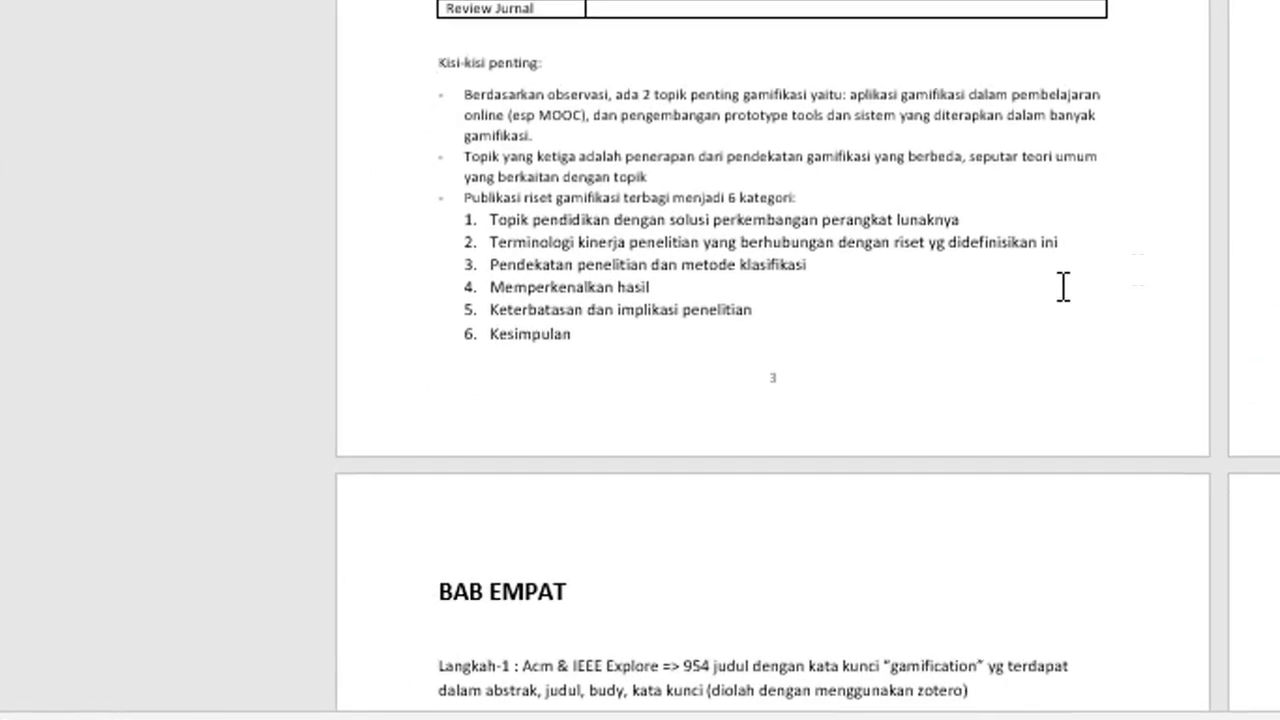
double_click(775, 378)
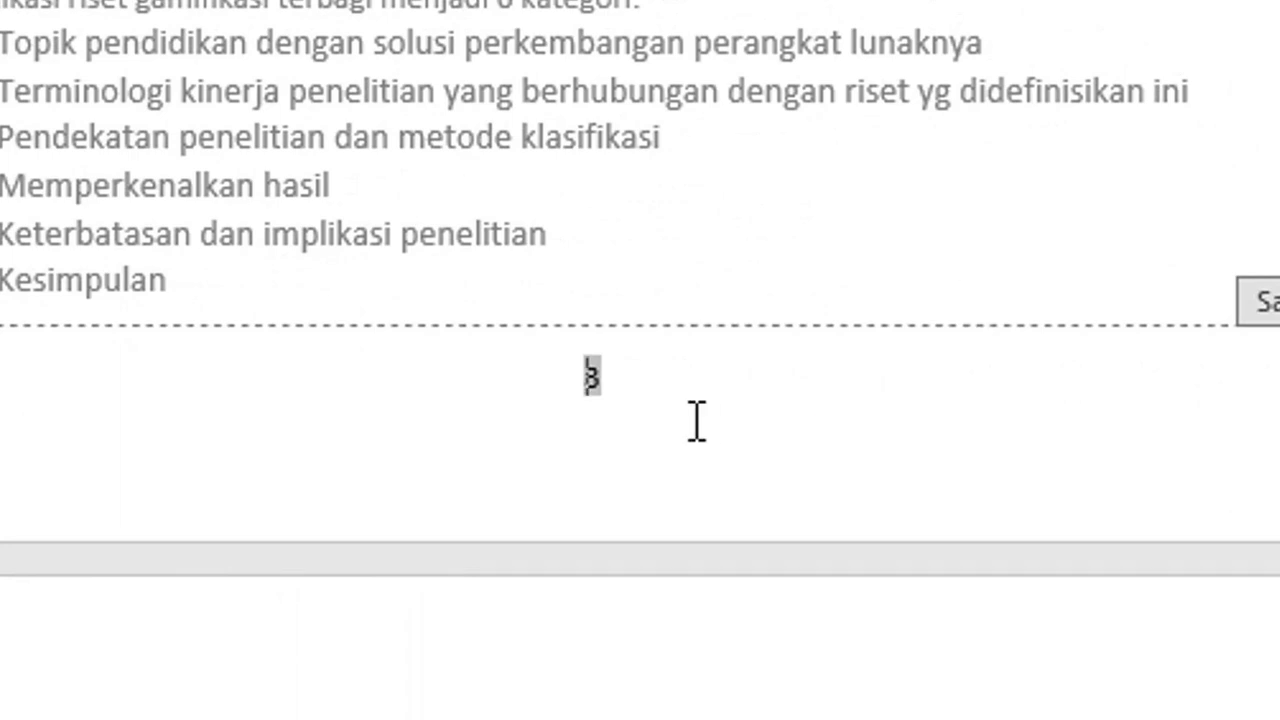
double_click(889, 127)
Check the page numbers on the pages before BAB DUA, including the first page's footer, then return to the body.
scroll(943, 214, down, 5)
scroll(918, 259, down, 10)
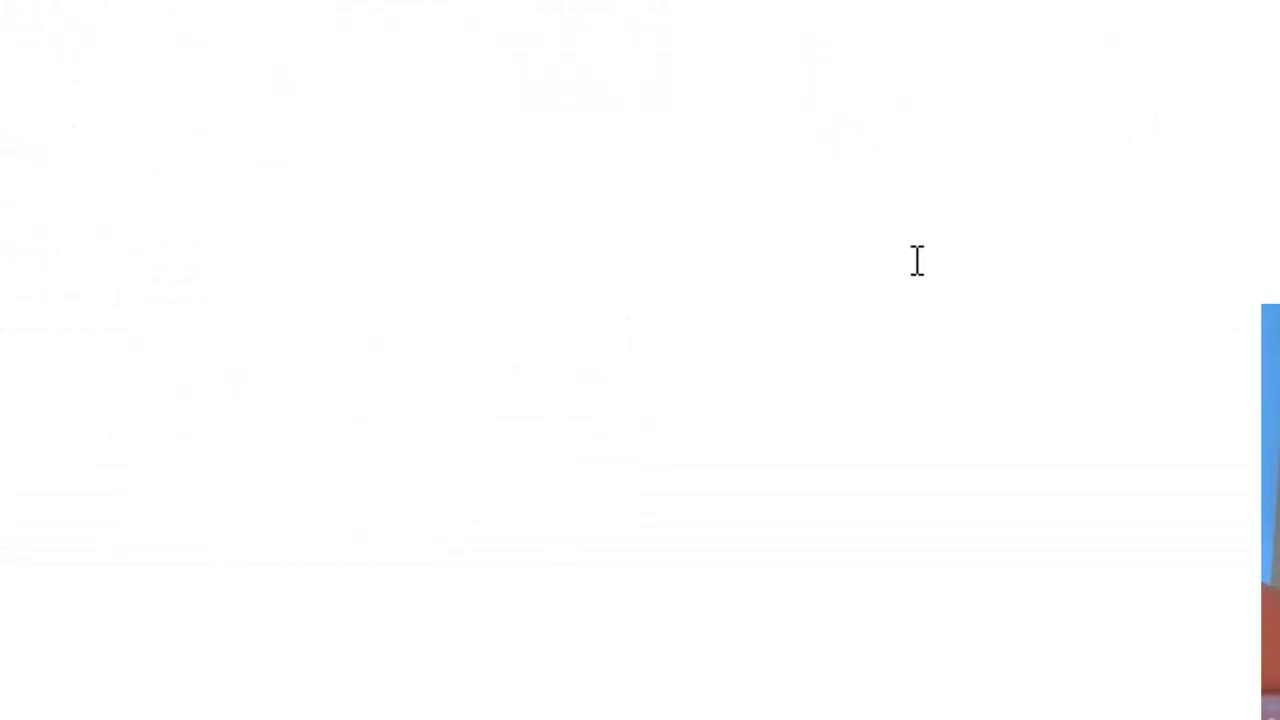
scroll(917, 262, down, 12)
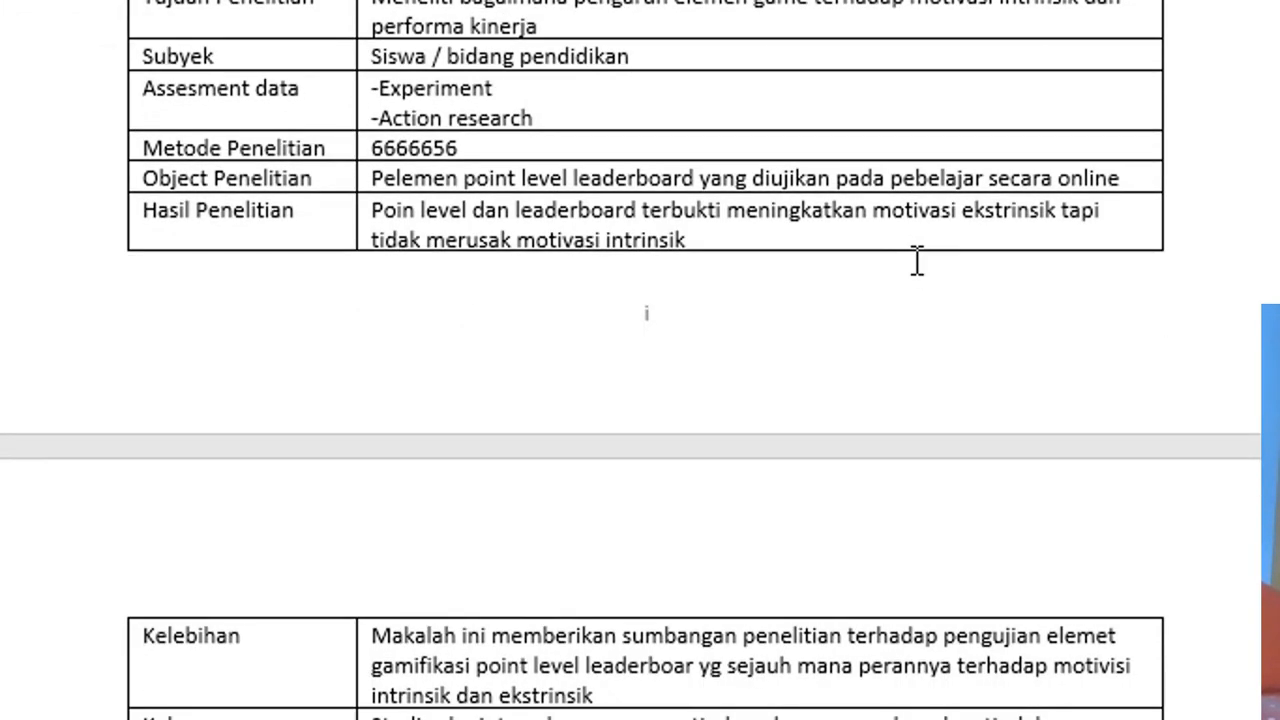
scroll(917, 260, up, 15)
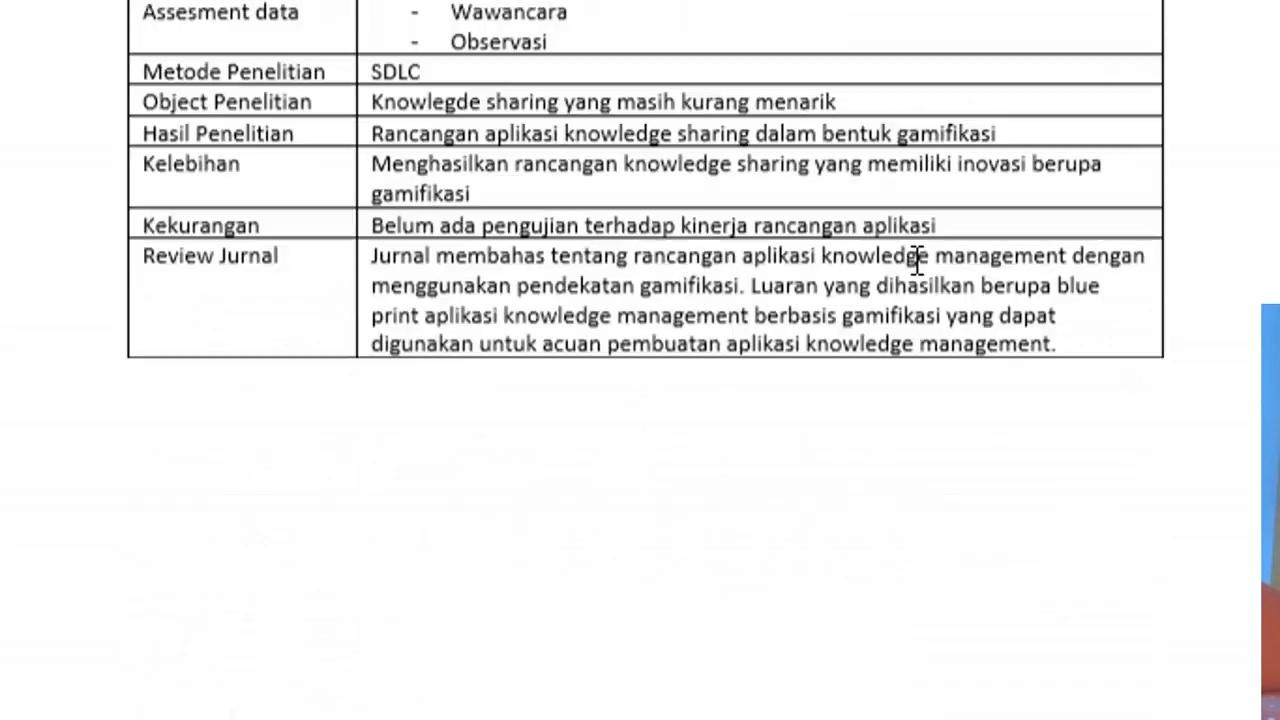
scroll(917, 260, up, 15)
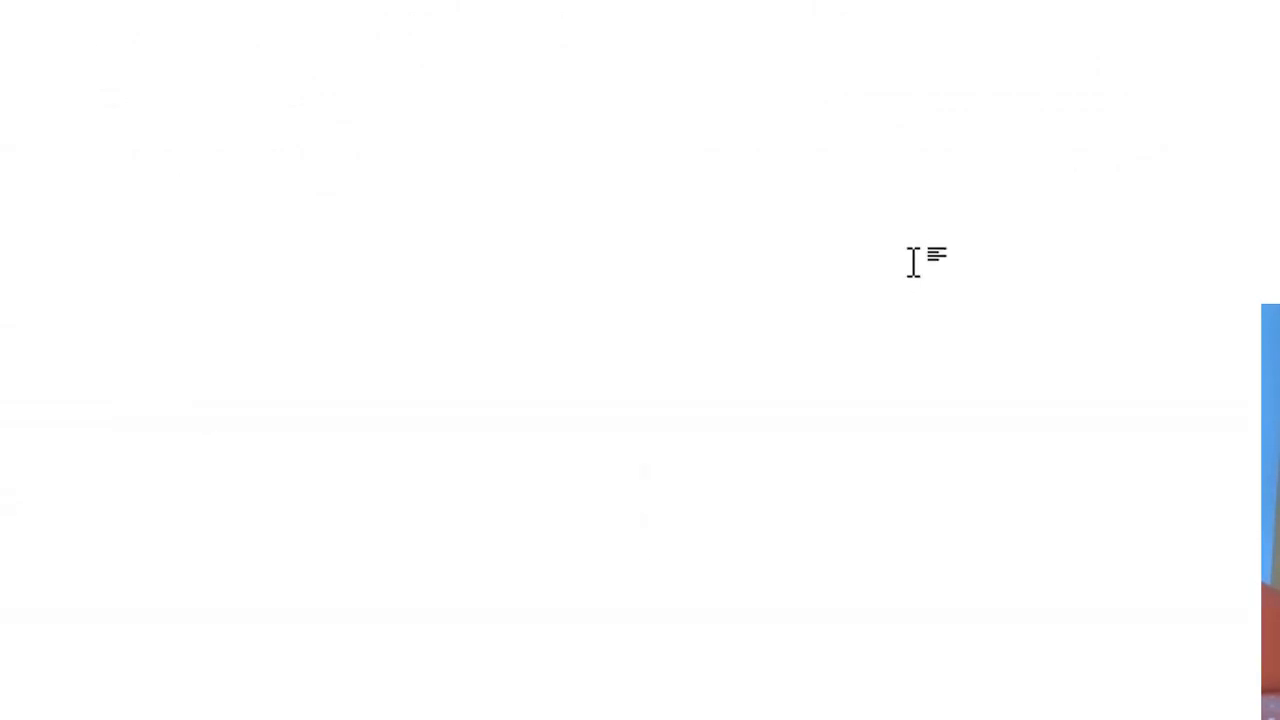
scroll(917, 262, down, 3)
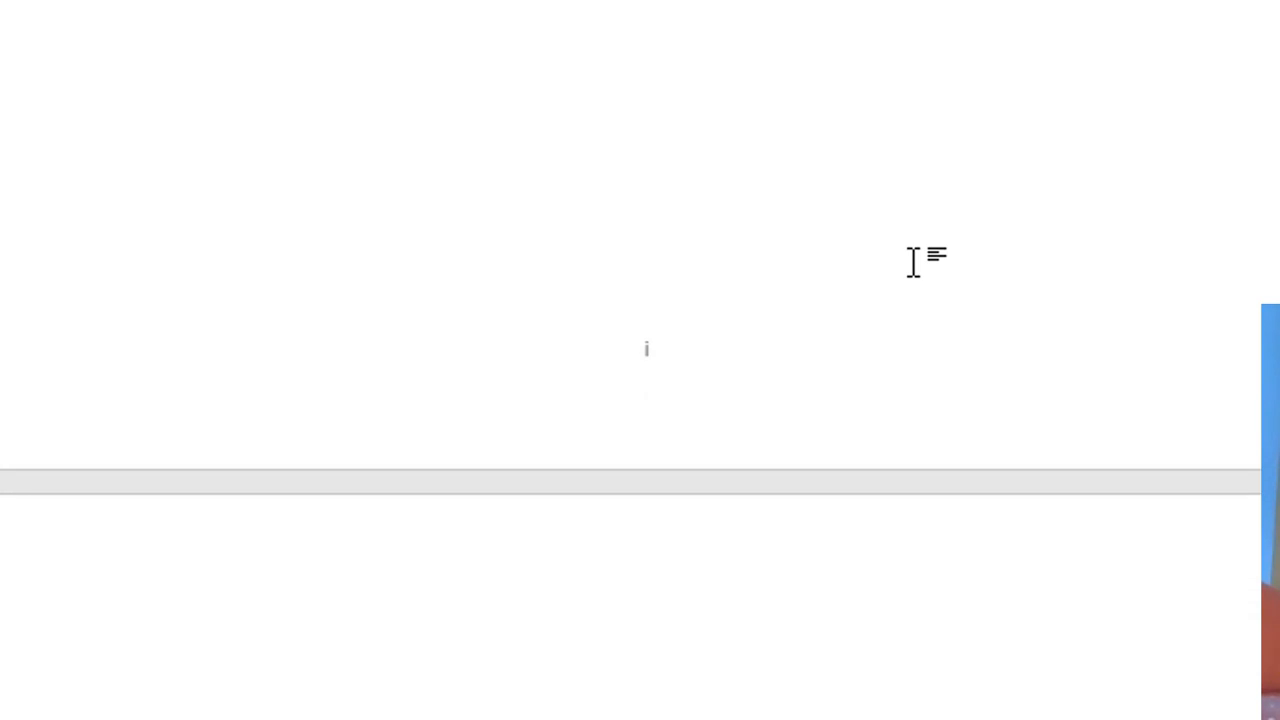
double_click(647, 358)
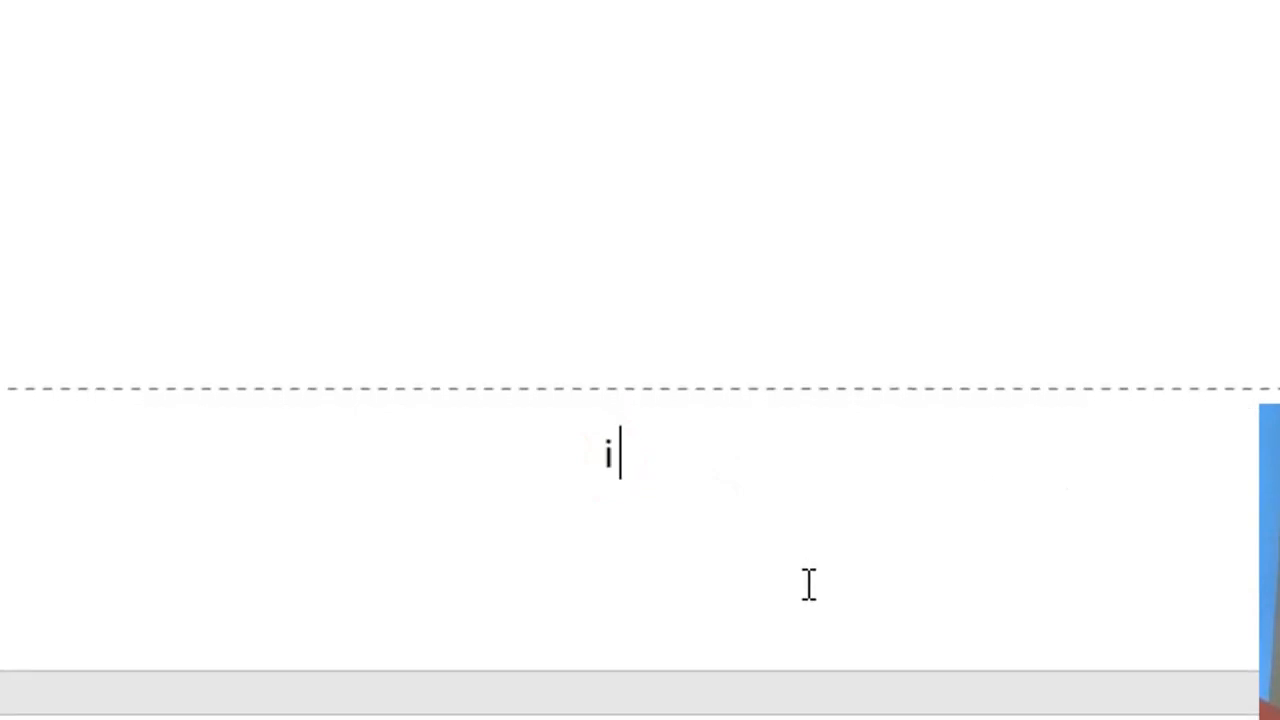
click(1010, 158)
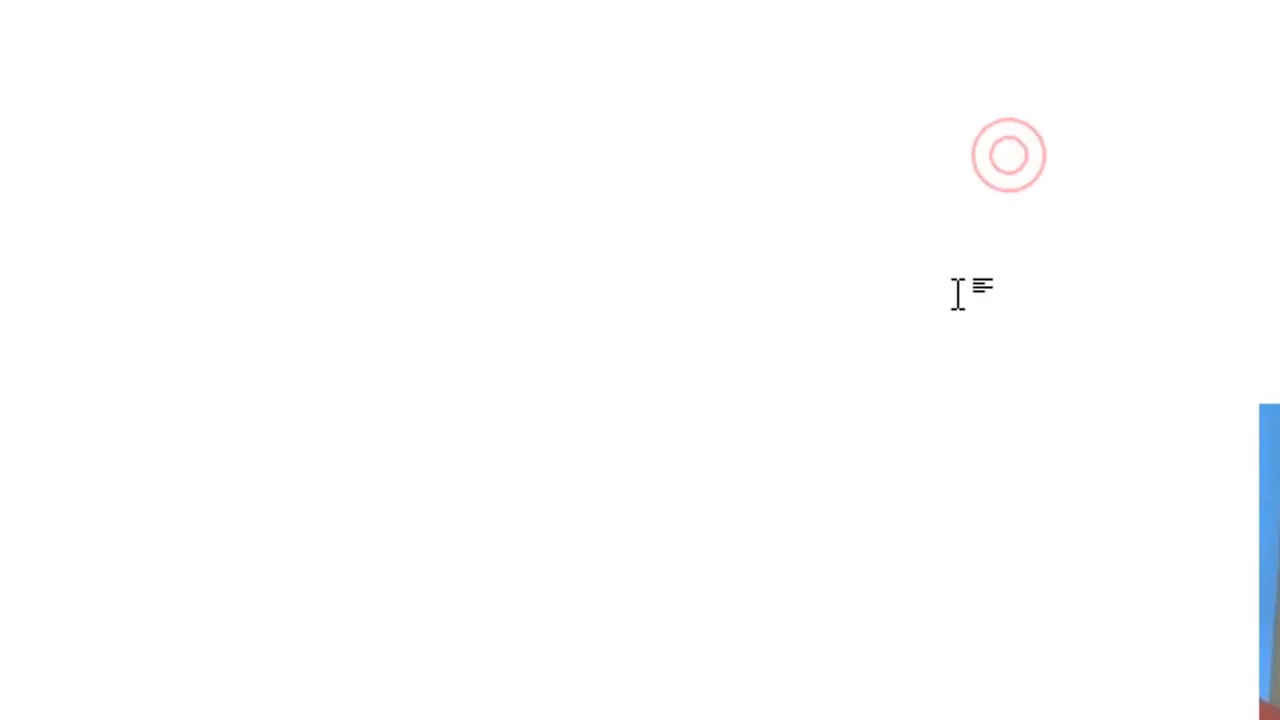
Review the page numbering from the first page through BAB SATU to BAB DUA, then go back to the document's start.
scroll(958, 294, down, 8)
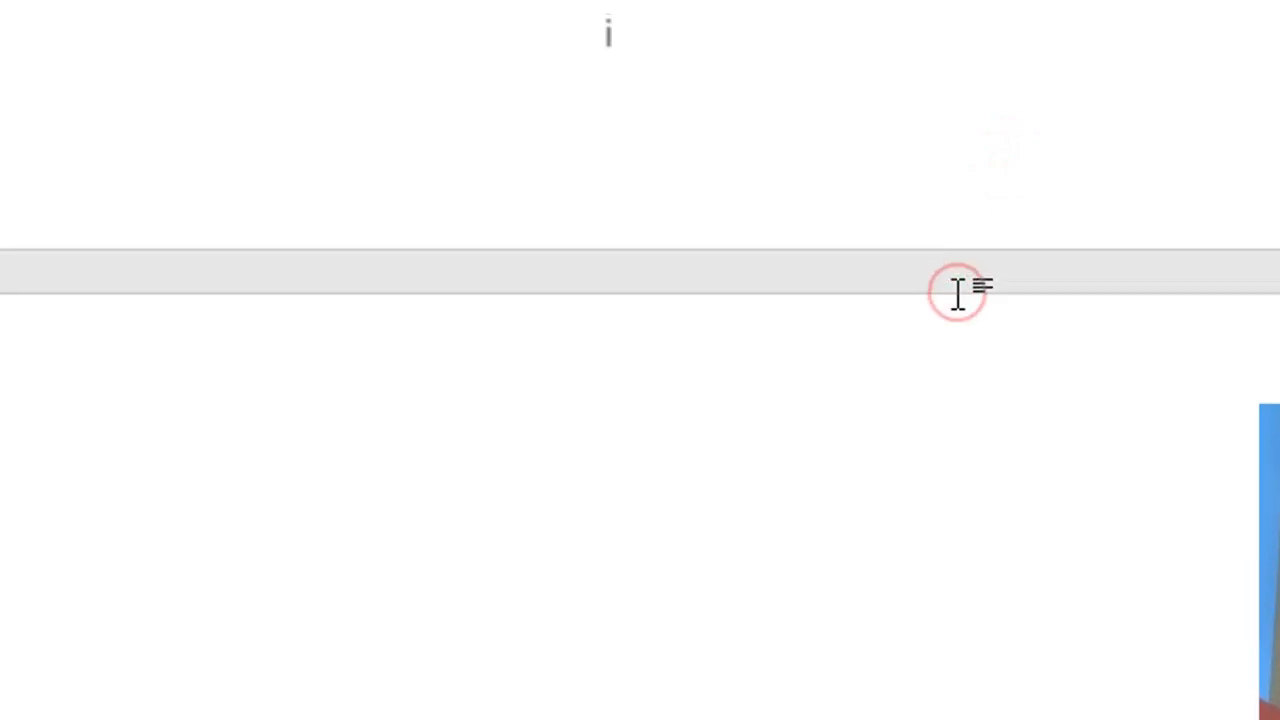
scroll(961, 294, down, 5)
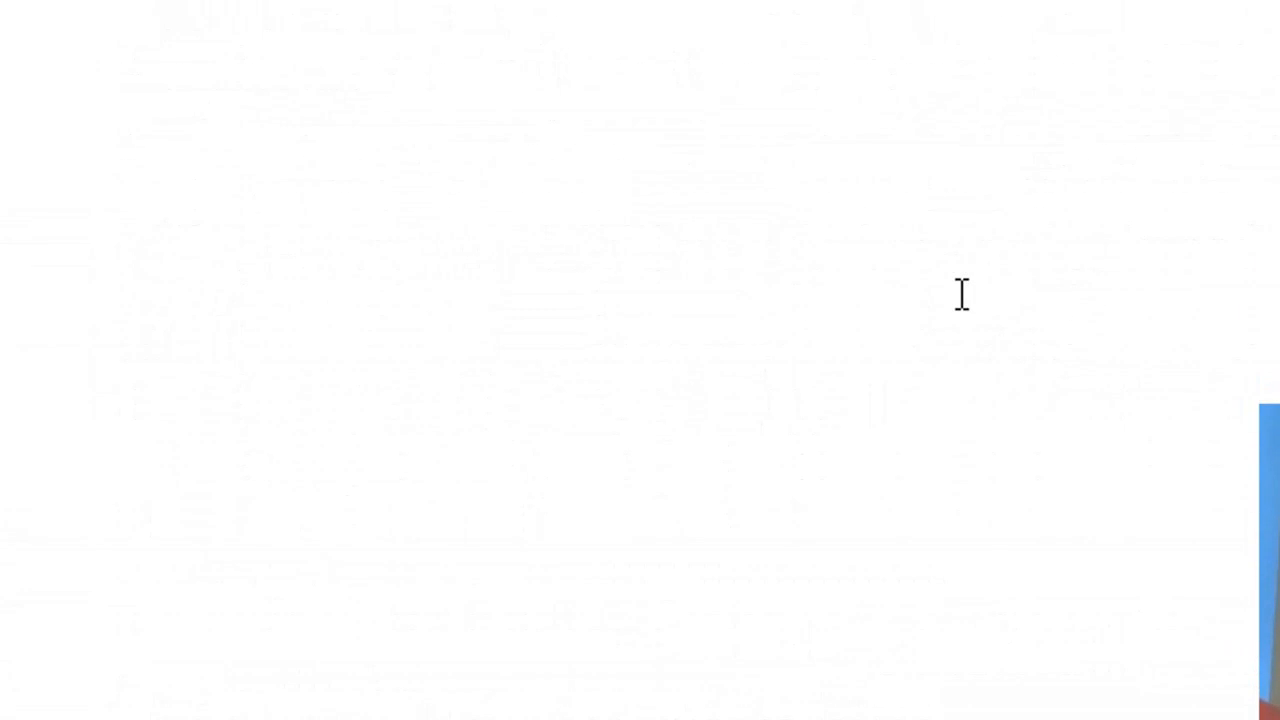
scroll(656, 506, down, 10)
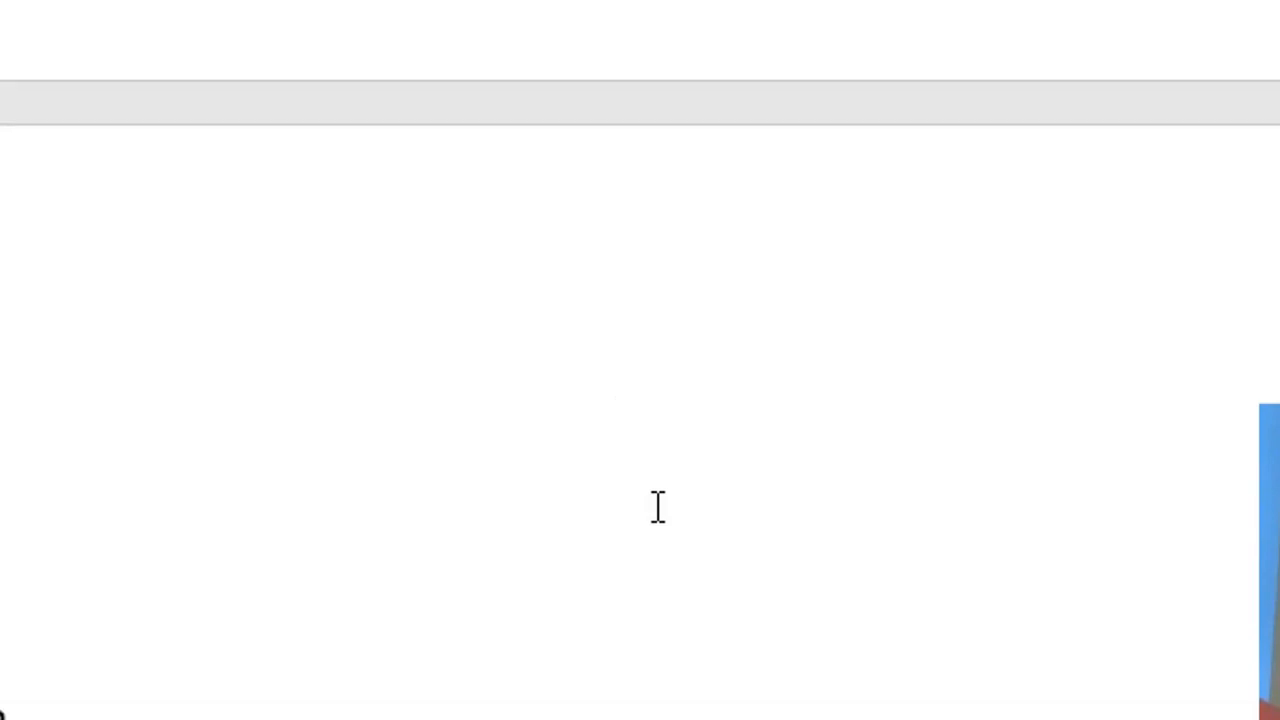
scroll(657, 507, down, 10)
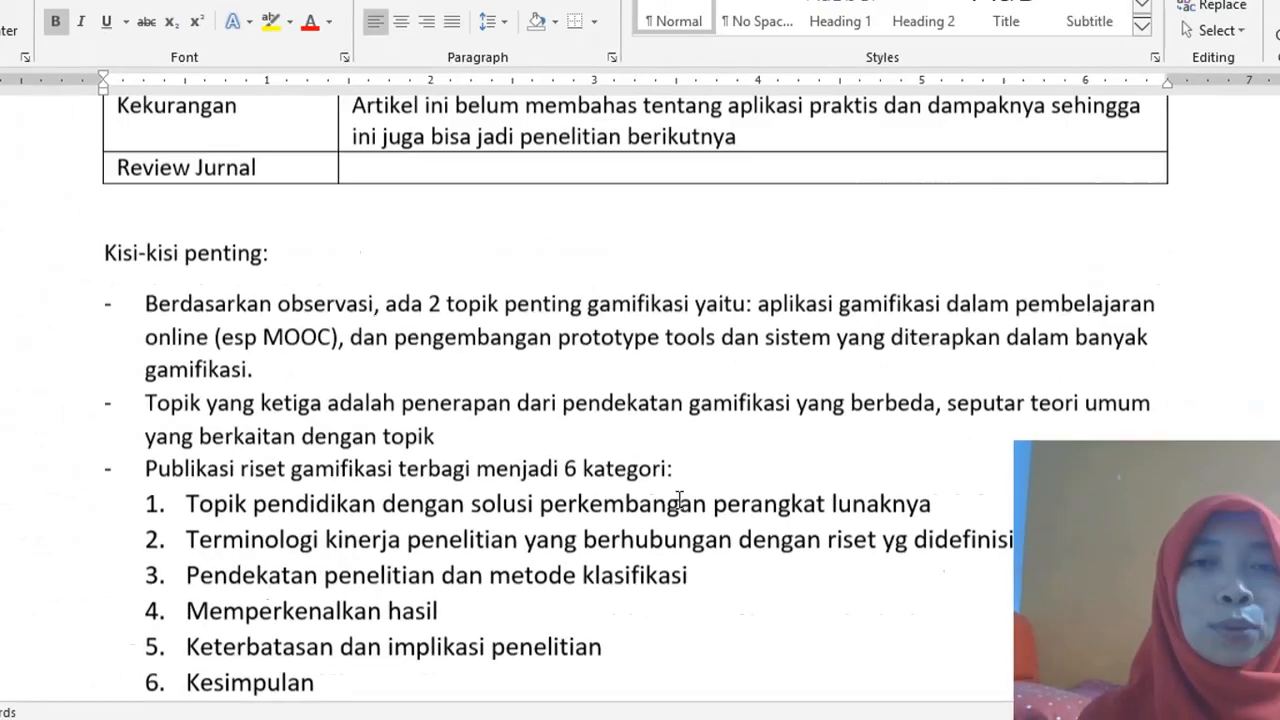
scroll(680, 508, up, 10)
scroll(678, 497, up, 15)
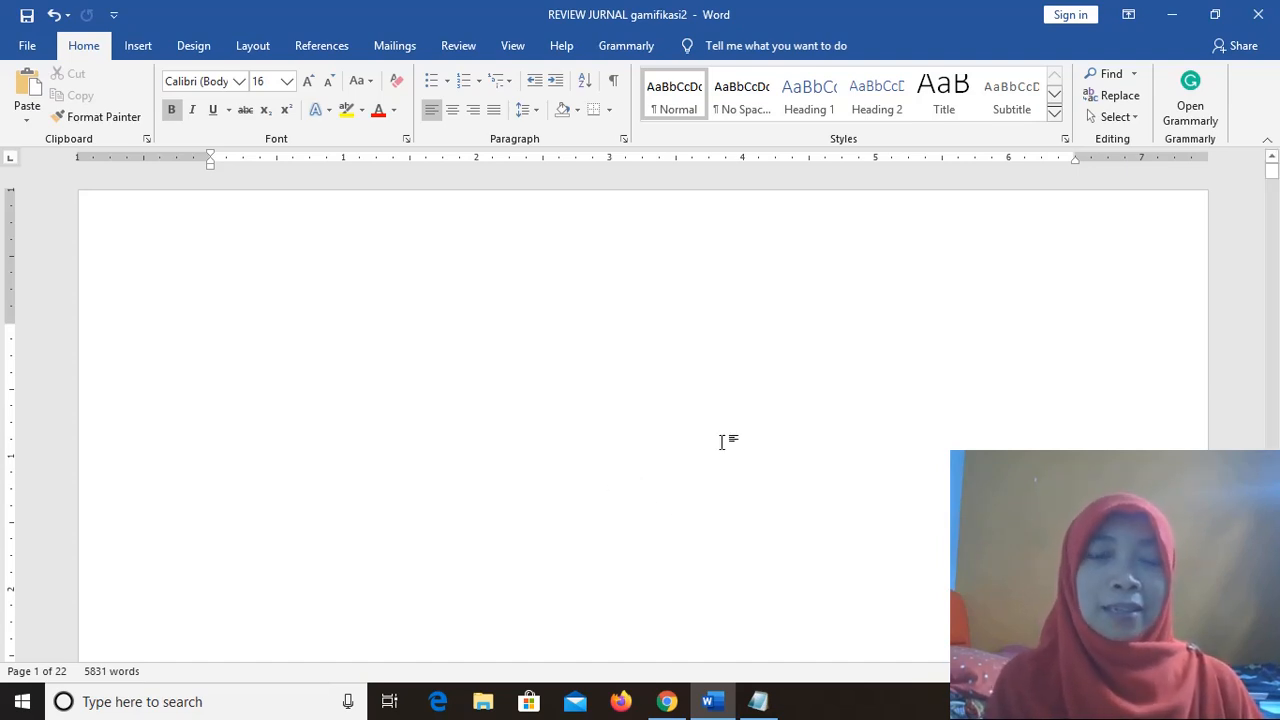
Apply the Heading 1 style to the BAB SATU chapter title.
scroll(721, 445, down, 5)
scroll(721, 445, up, 3)
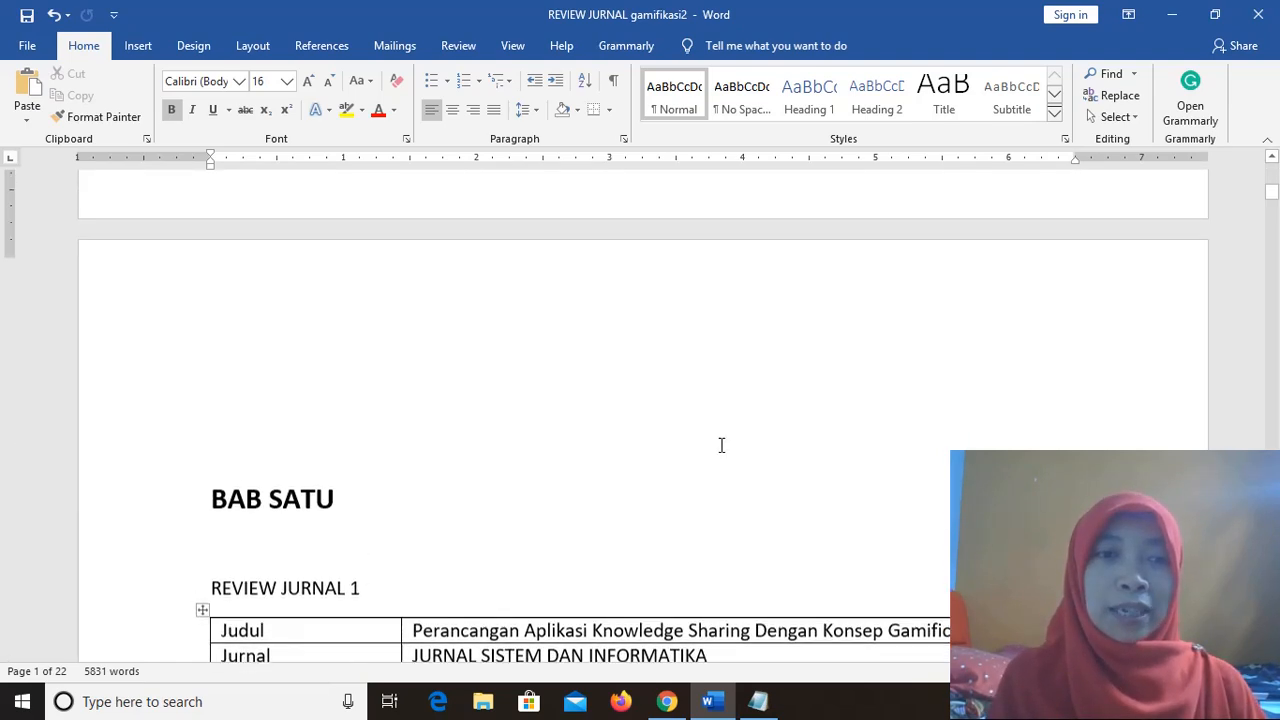
click(263, 438)
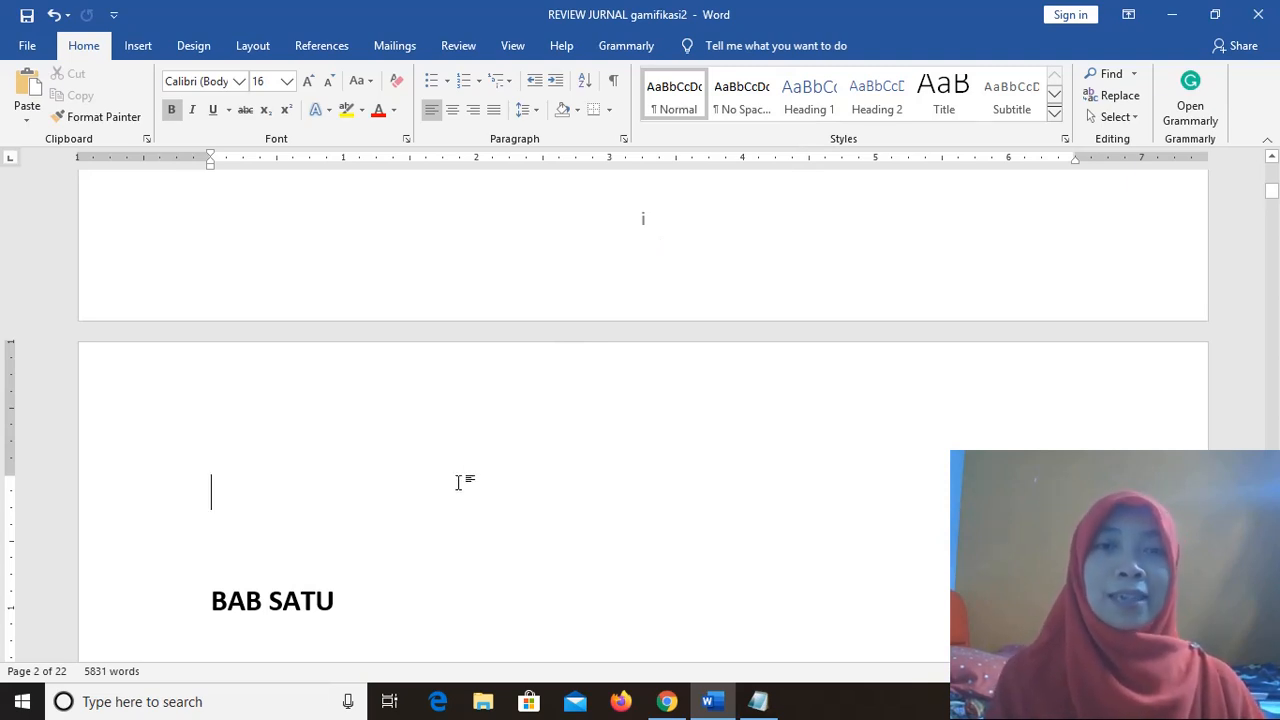
scroll(341, 572, down, 2)
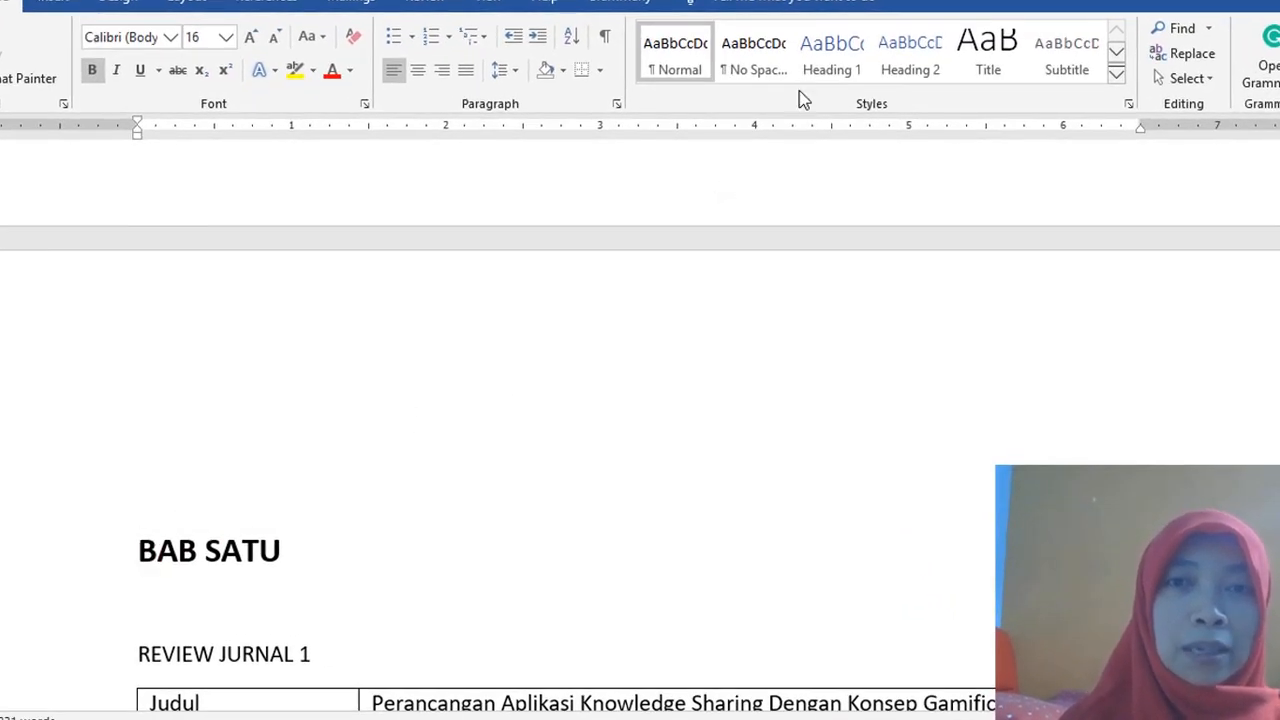
click(826, 64)
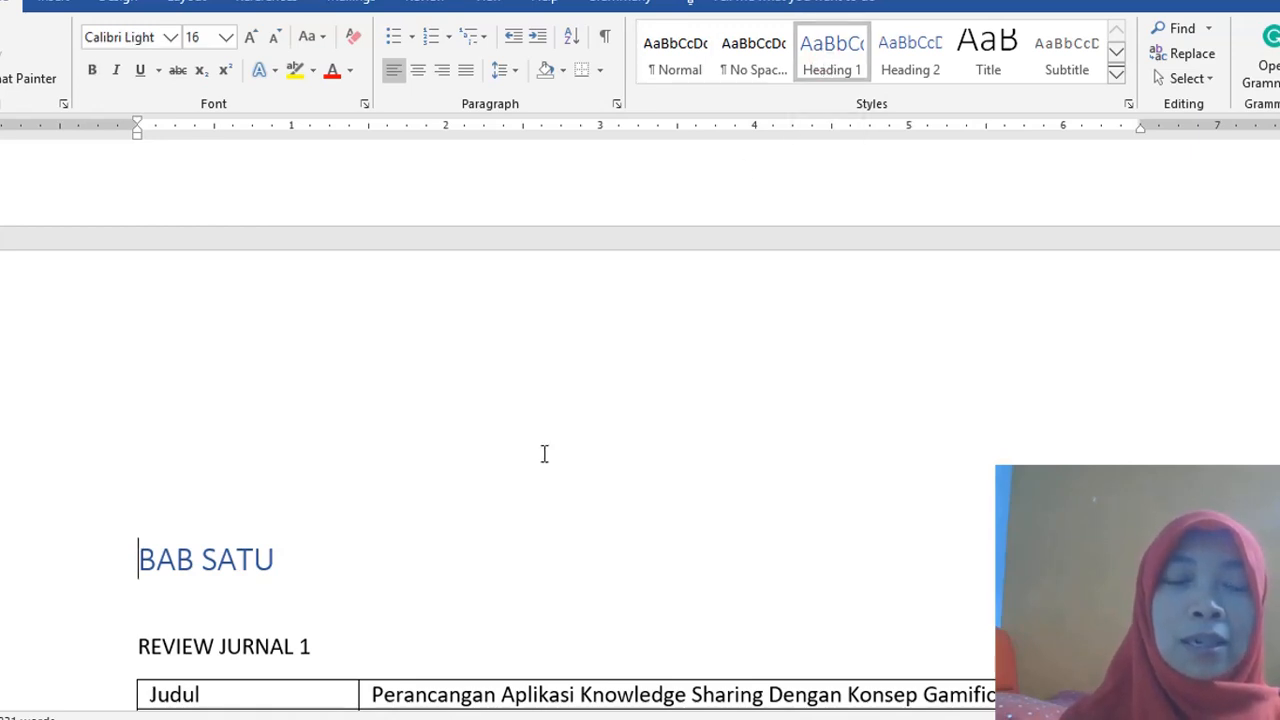
Apply the Heading 2 style to the REVIEW JURNAL 1 subtitle under BAB SATU.
scroll(546, 450, down, 2)
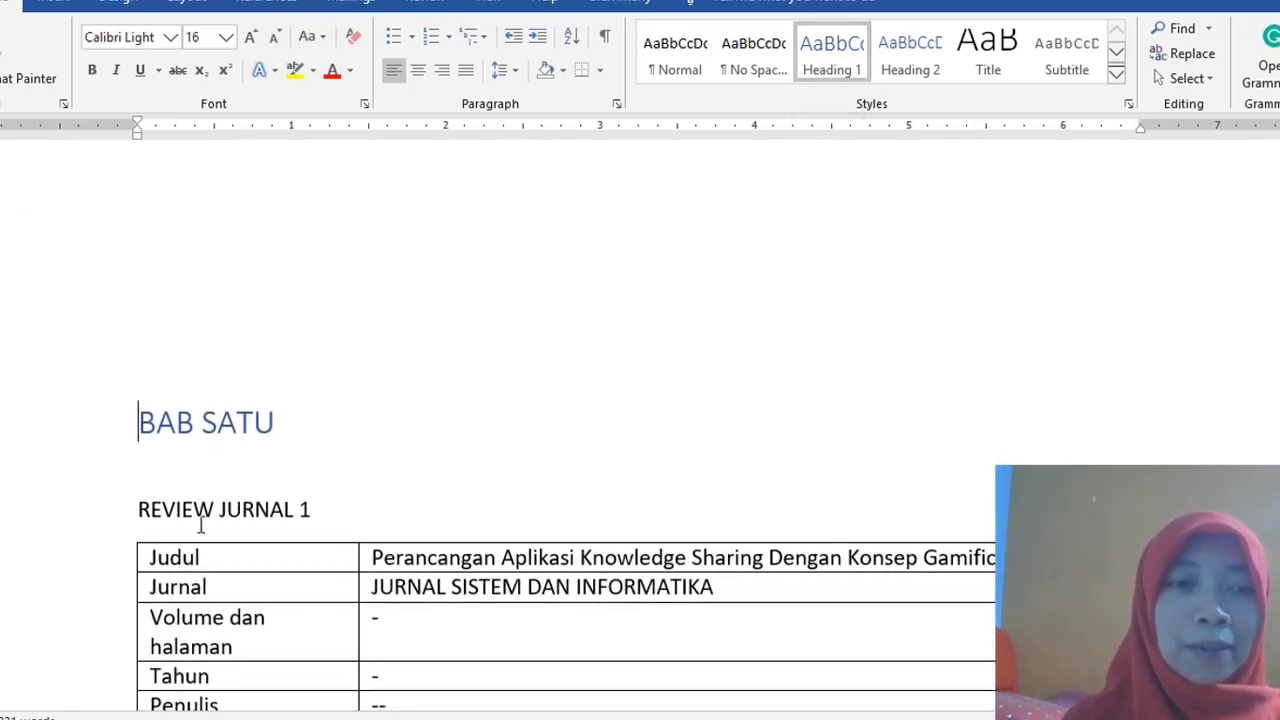
click(140, 510)
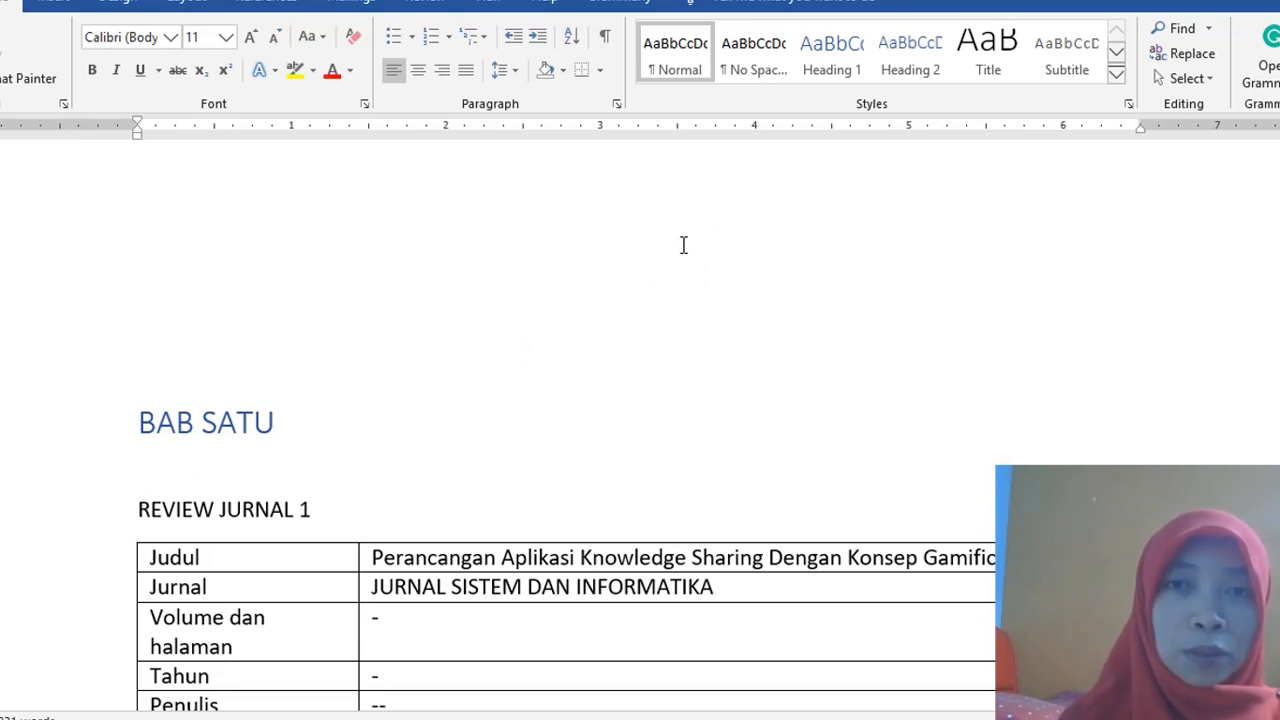
click(909, 72)
Apply the Heading 1 style to the BAB DUA chapter title.
scroll(694, 408, down, 3)
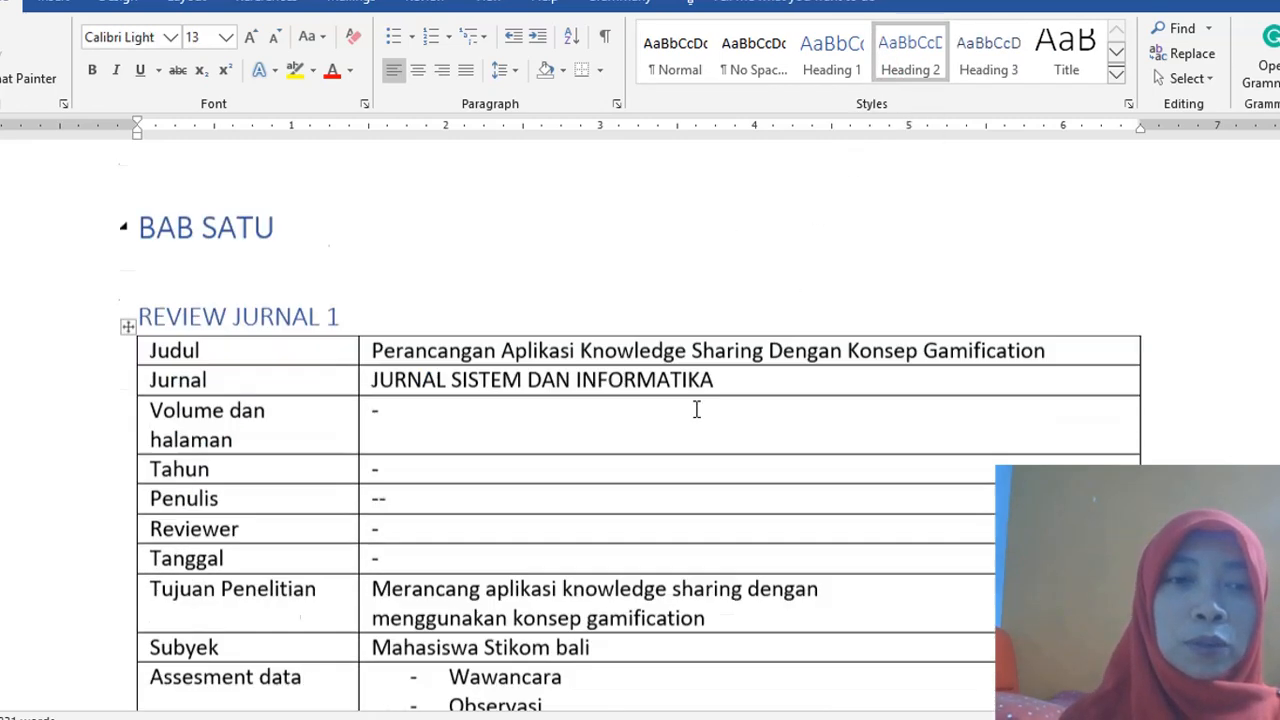
scroll(697, 409, down, 15)
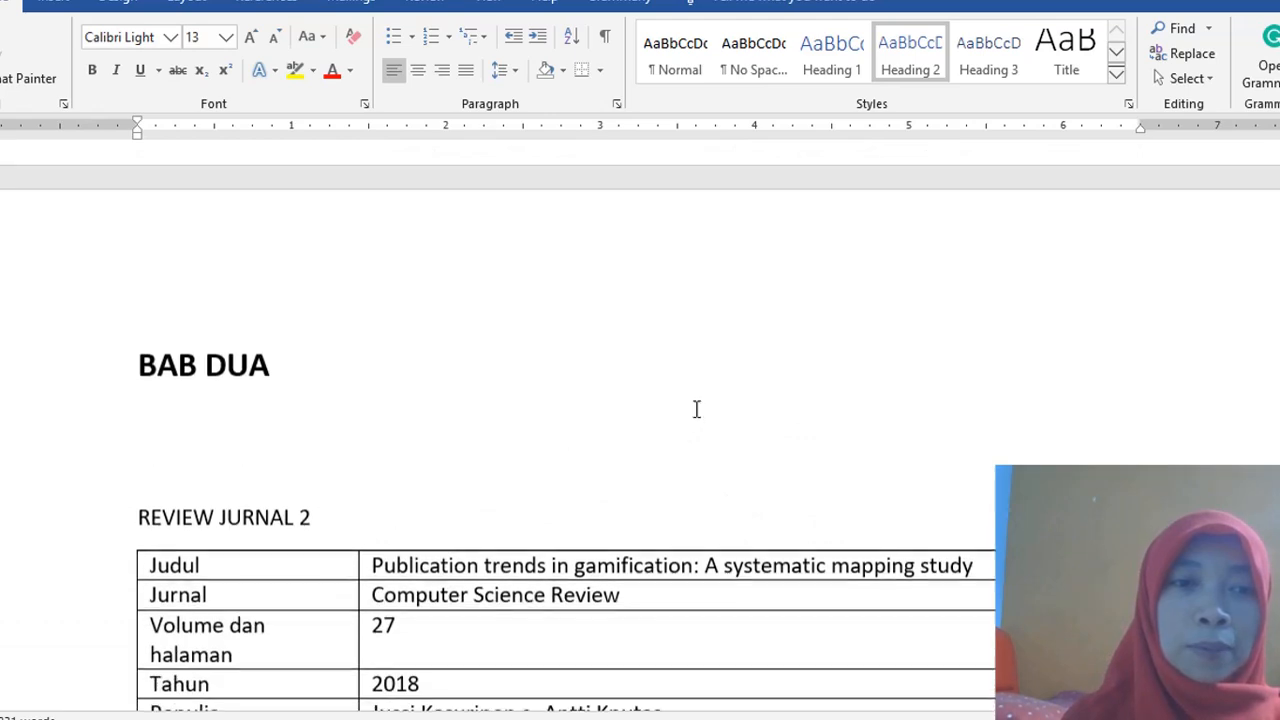
click(145, 363)
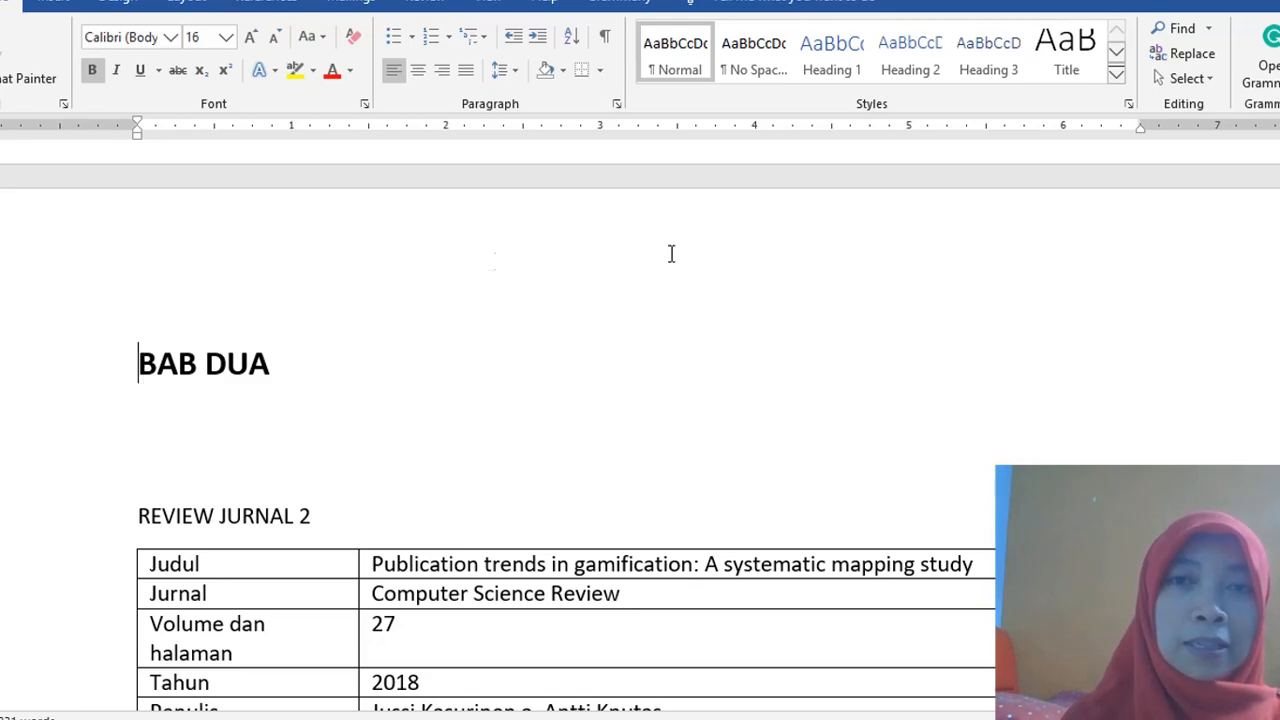
click(843, 60)
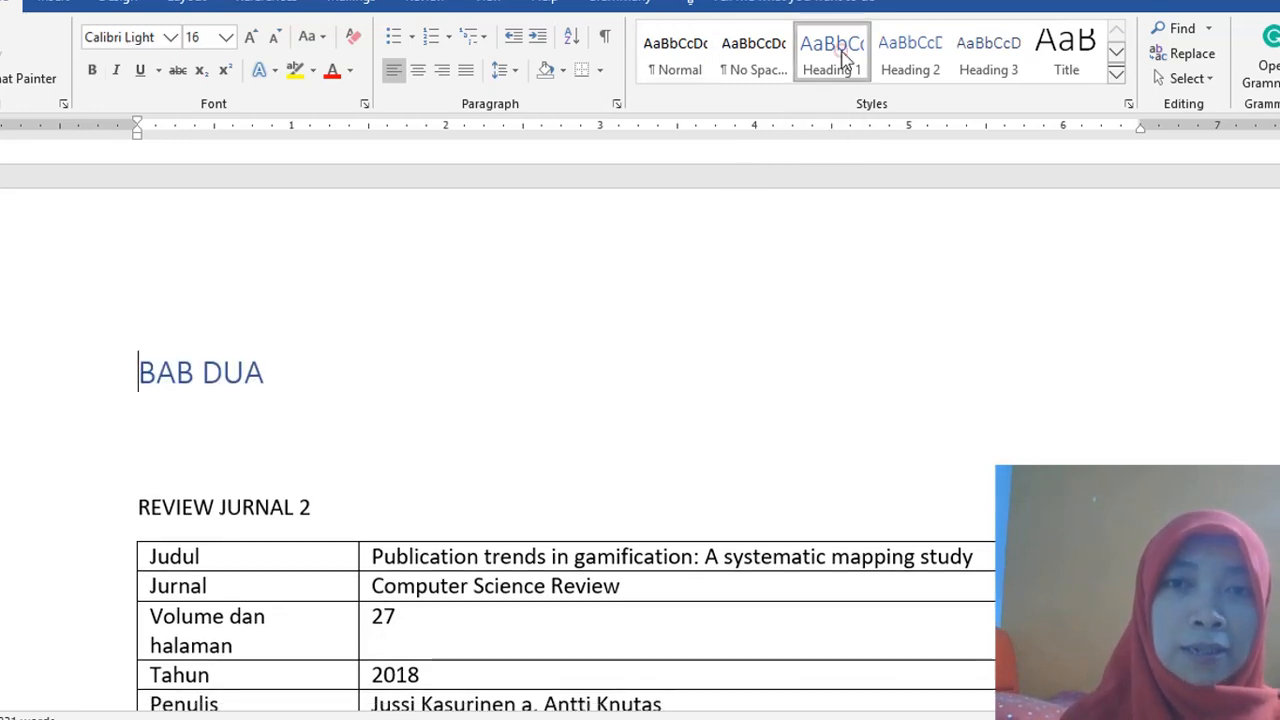
Apply the Heading 2 style to the REVIEW JURNAL 2 subtitle under BAB DUA.
scroll(523, 452, down, 8)
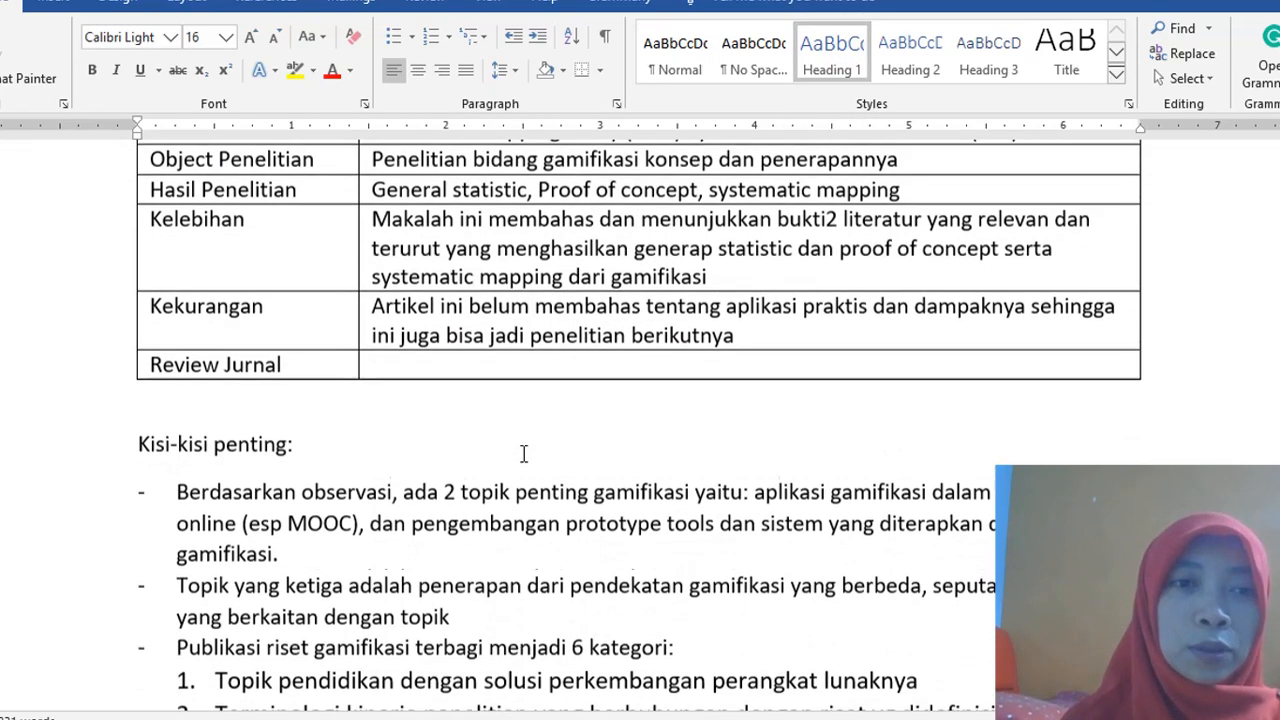
scroll(523, 452, up, 8)
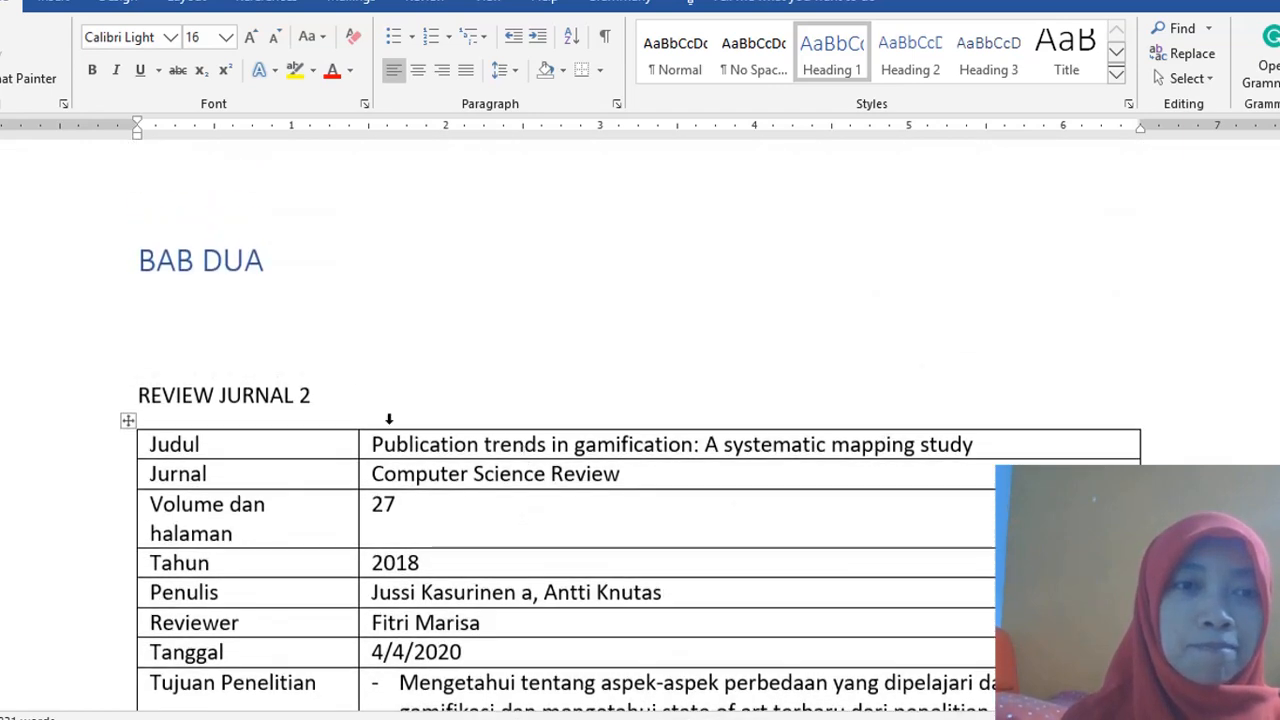
click(141, 394)
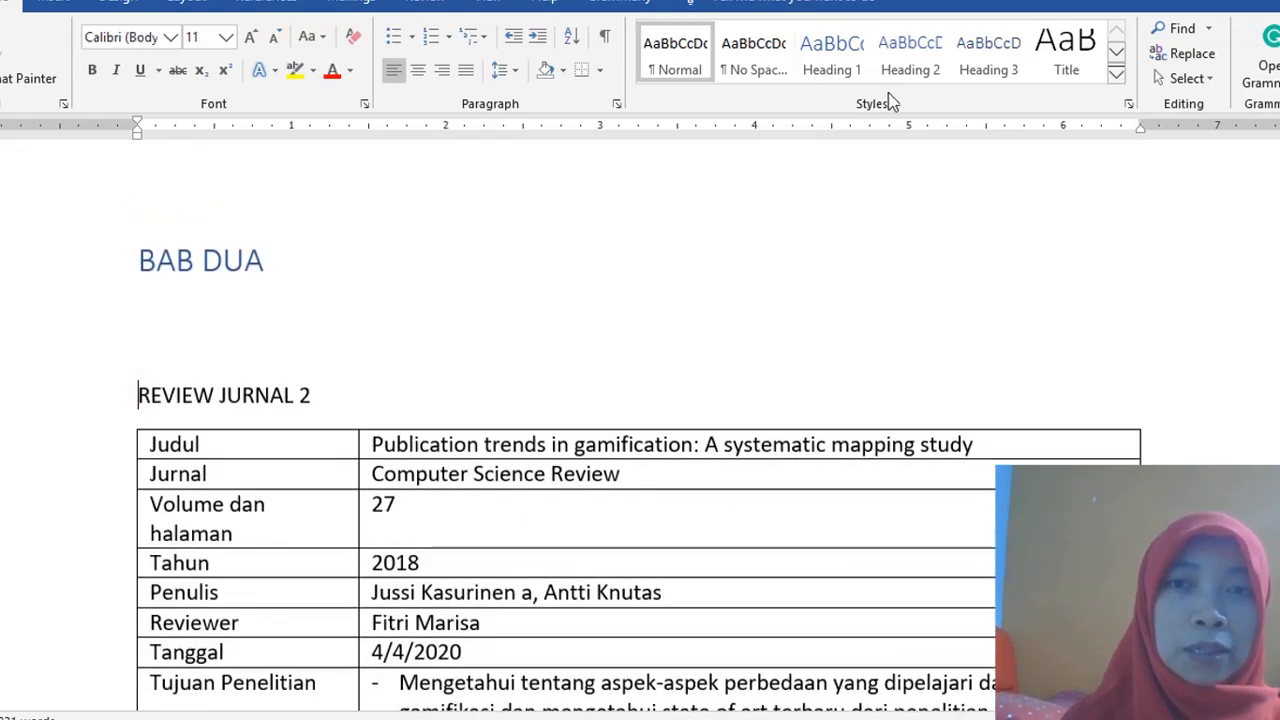
click(899, 67)
Apply the Heading 1 style to the BAB TIGA chapter title.
scroll(556, 463, down, 20)
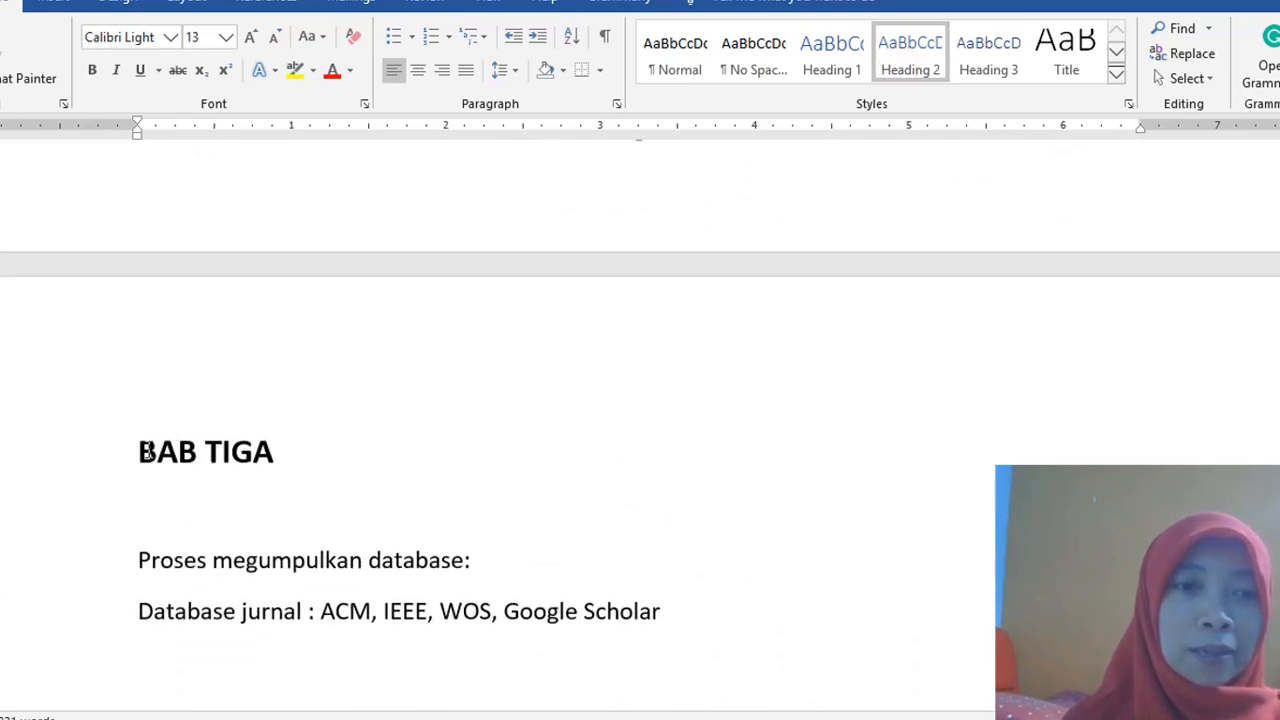
click(141, 452)
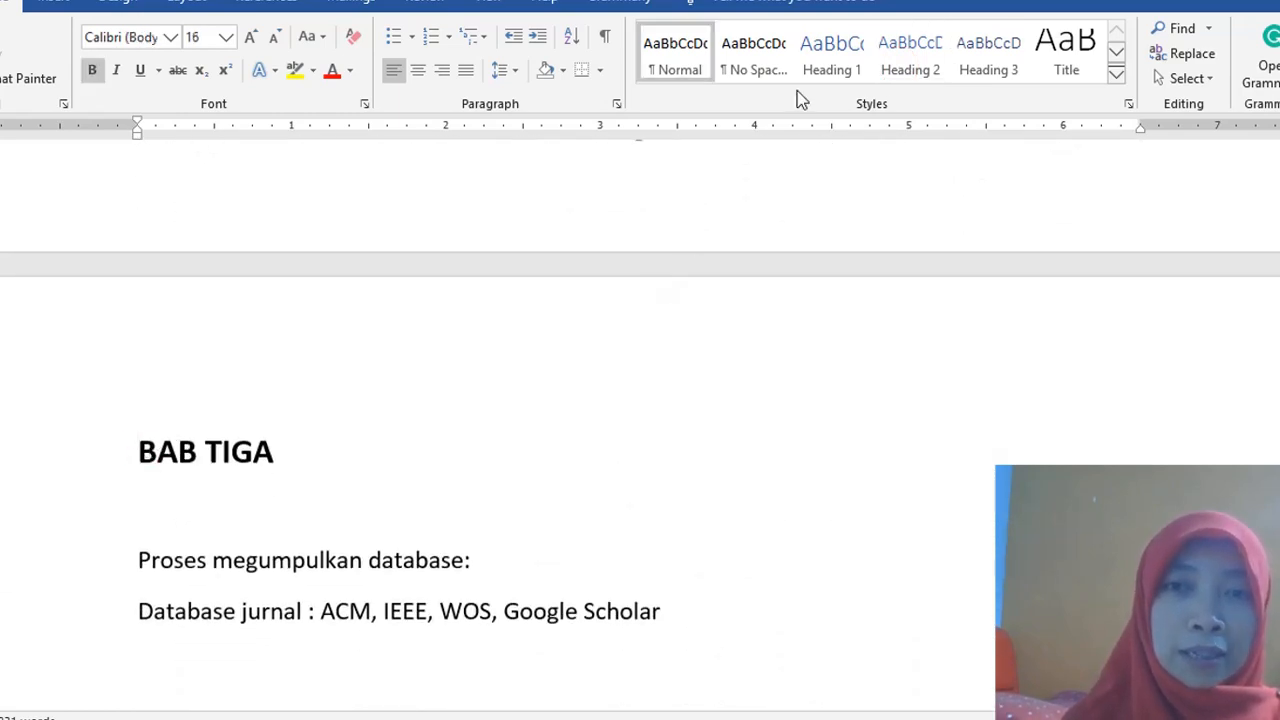
click(818, 58)
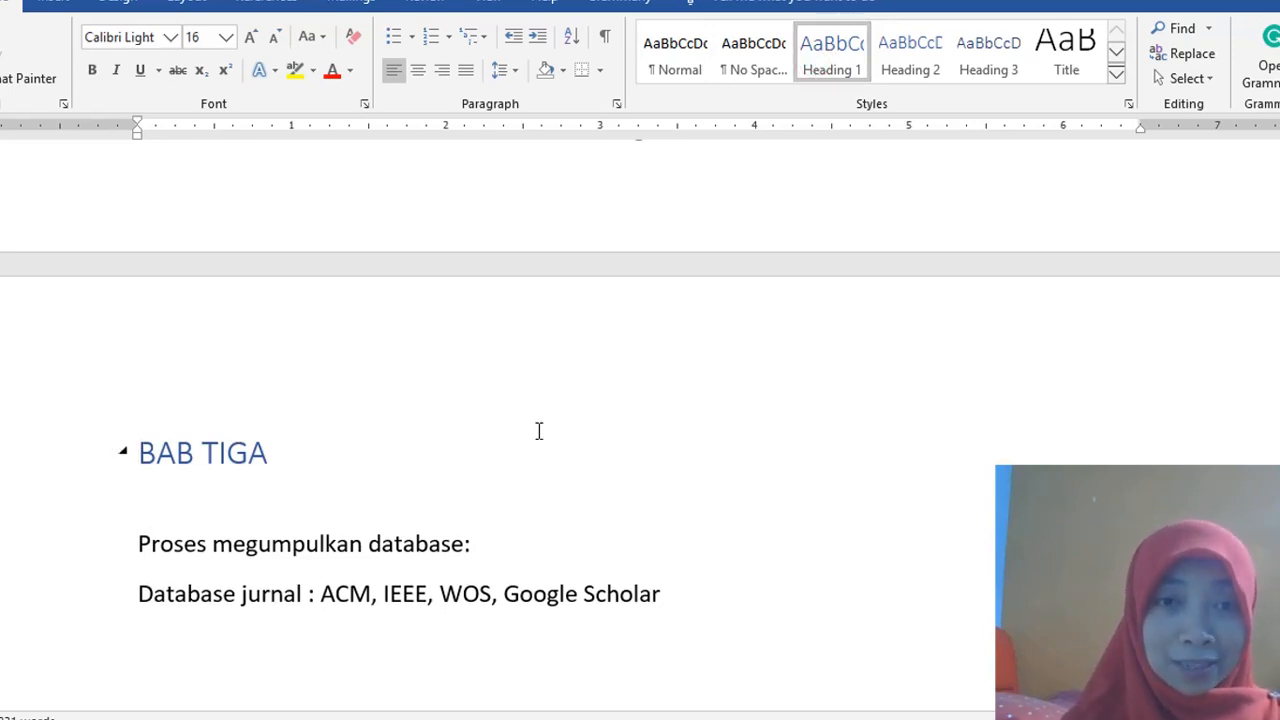
Insert a table of contents in the Manual Table format on the page above BAB SATU.
scroll(538, 431, up, 20)
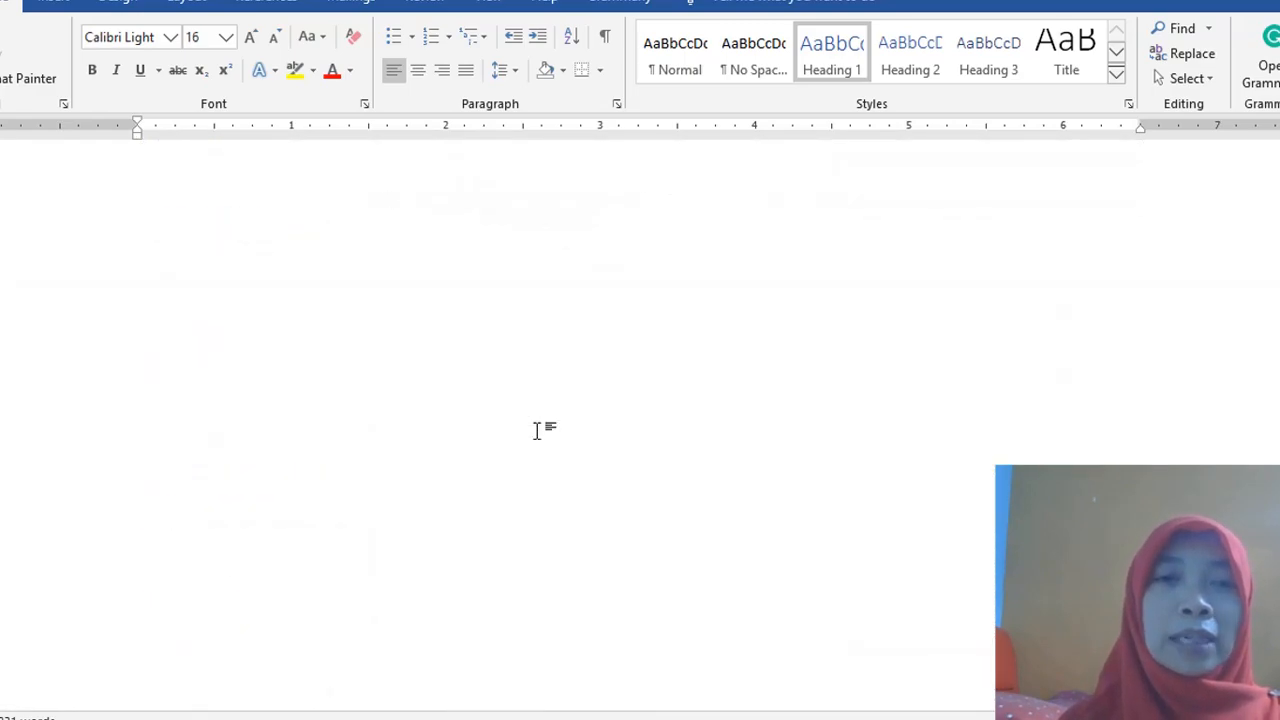
scroll(538, 431, up, 3)
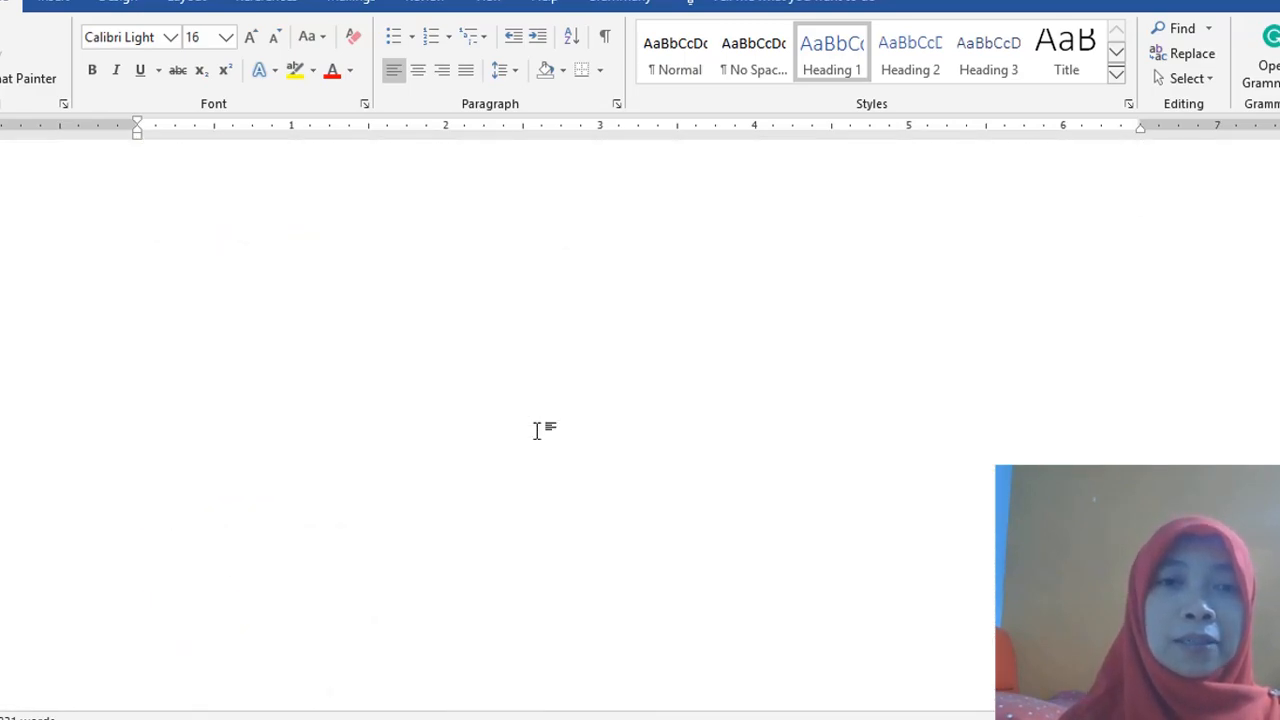
scroll(537, 431, down, 9)
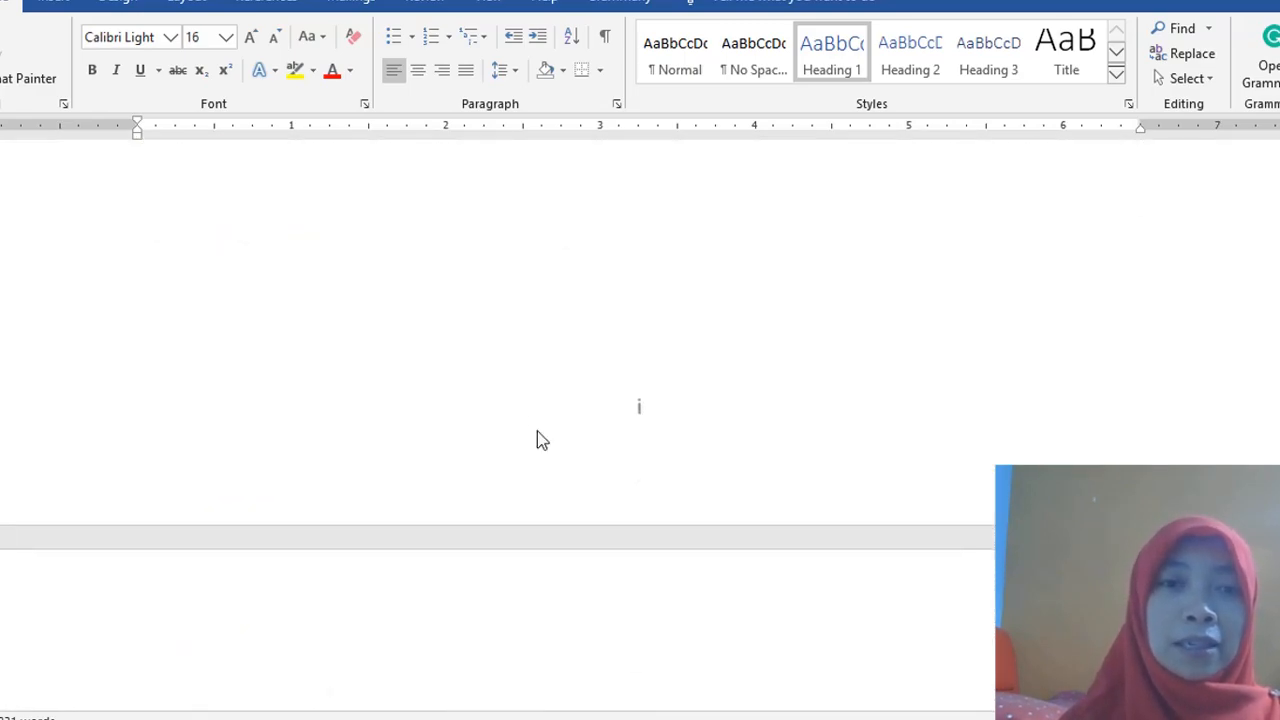
click(411, 427)
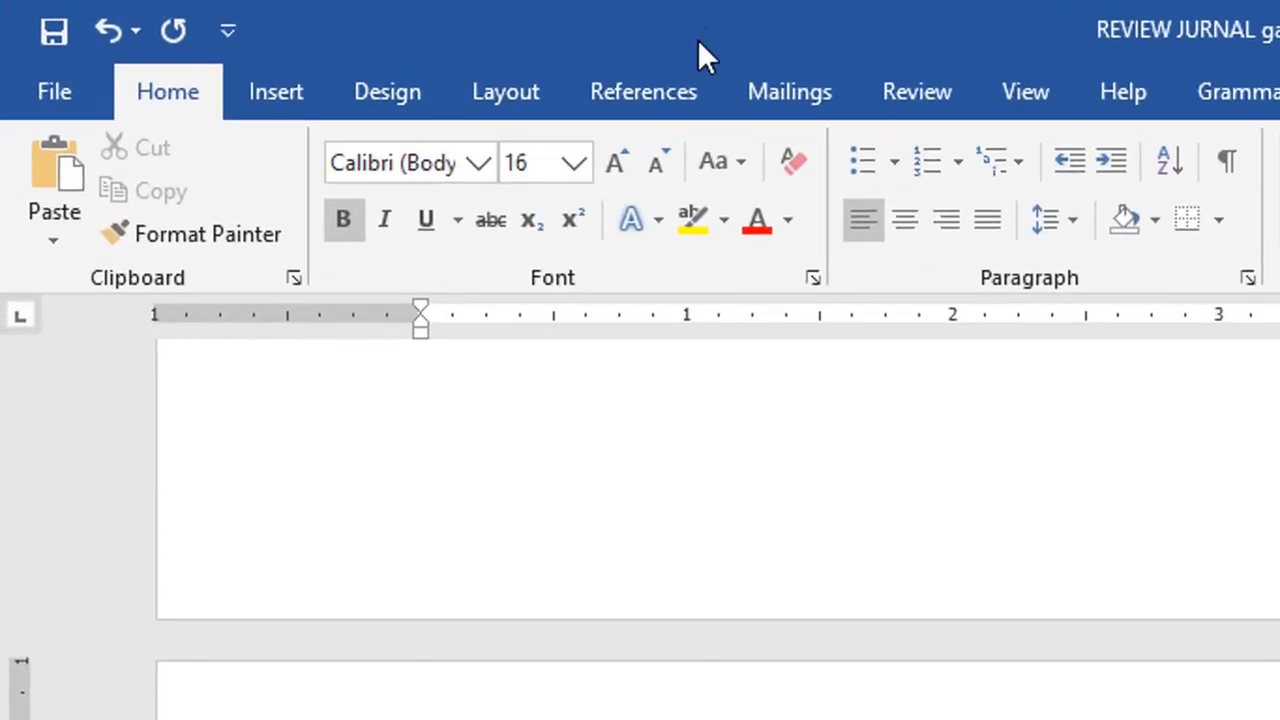
click(658, 78)
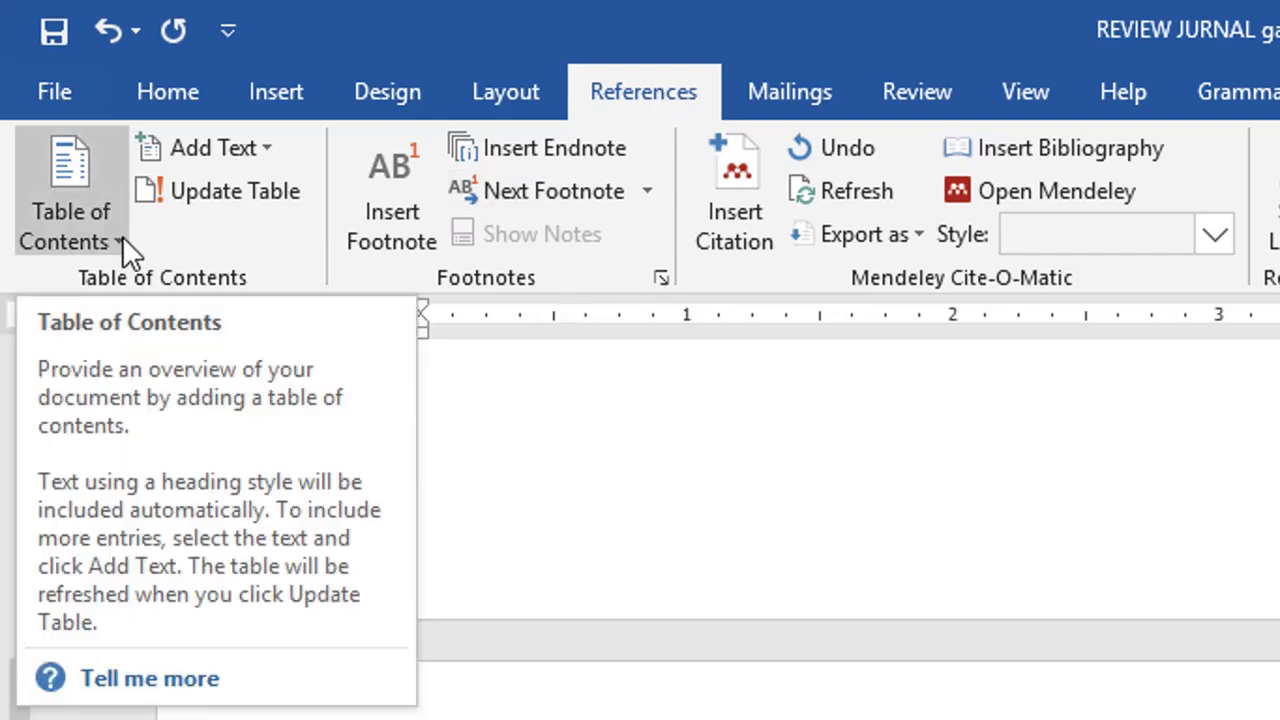
click(122, 238)
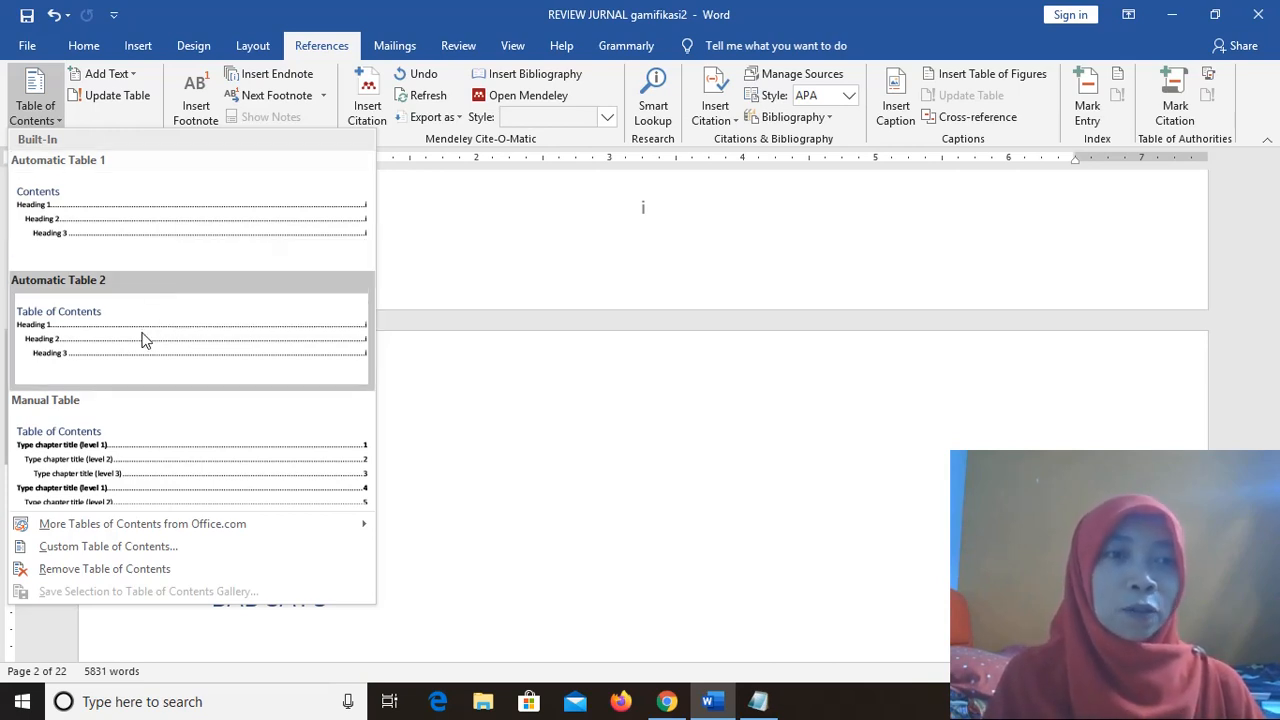
click(133, 461)
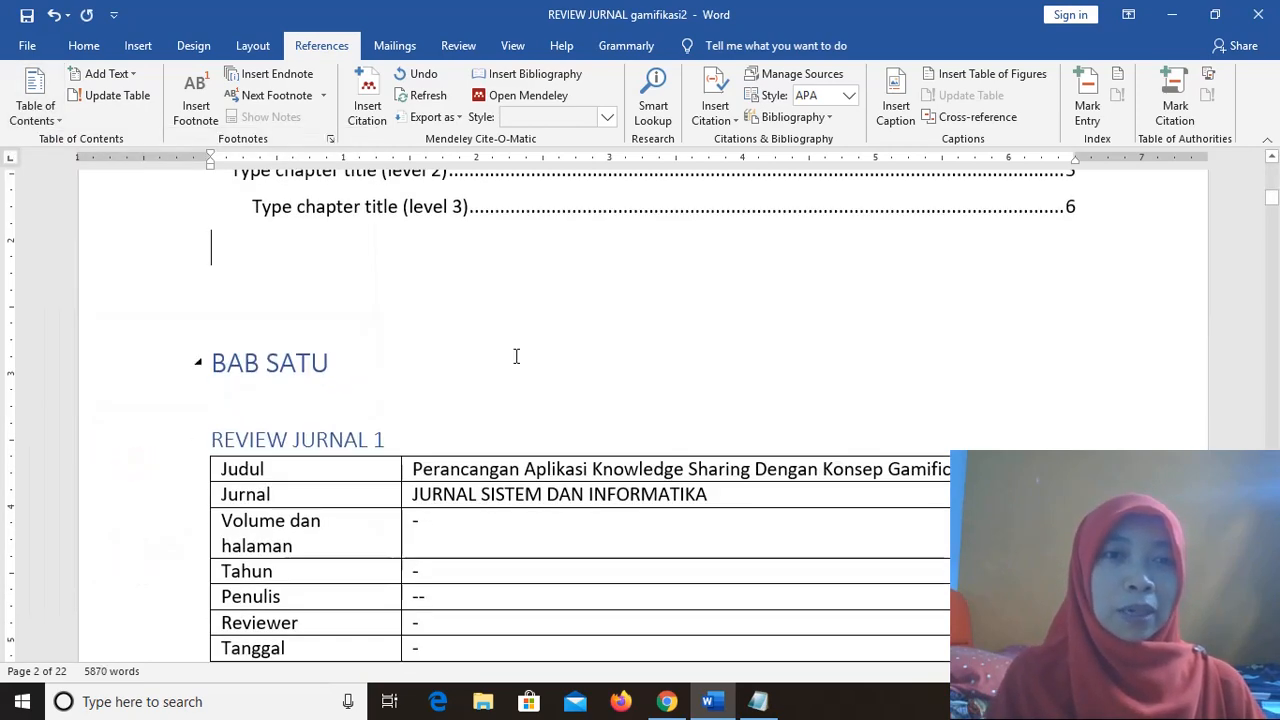
Look over the manual table of contents above BAB SATU and delete it entirely.
scroll(516, 356, up, 5)
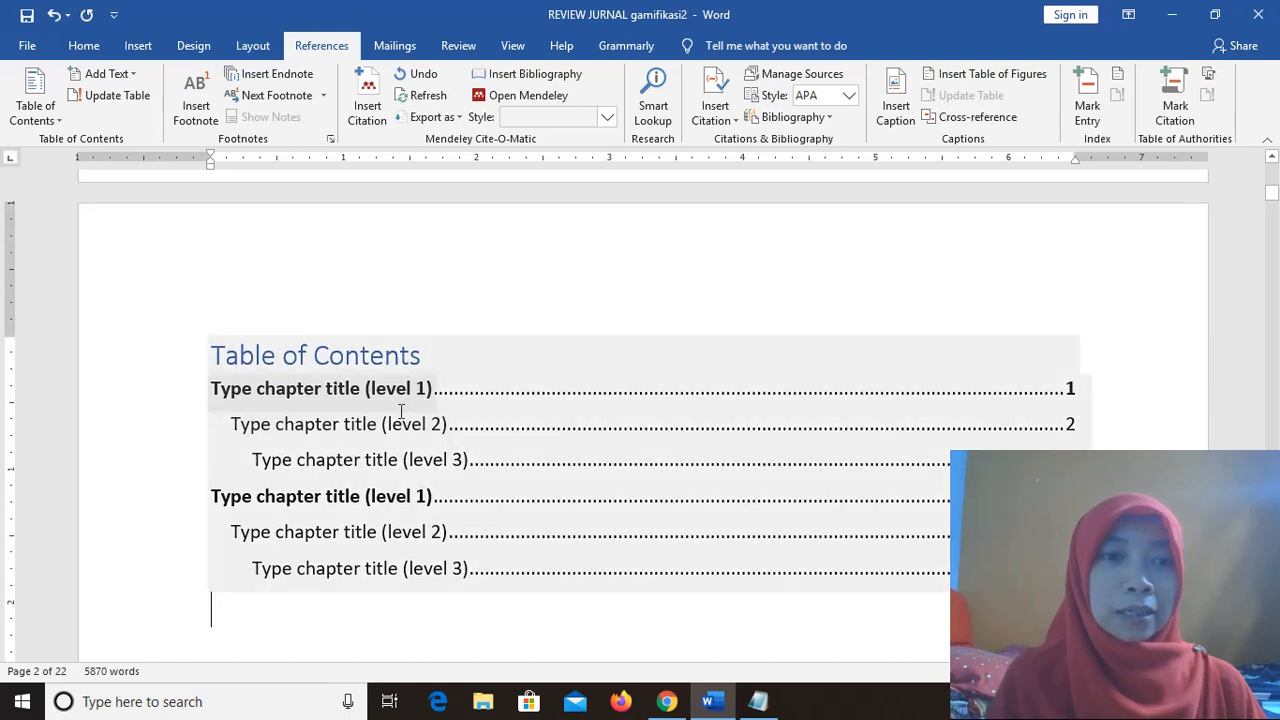
click(428, 357)
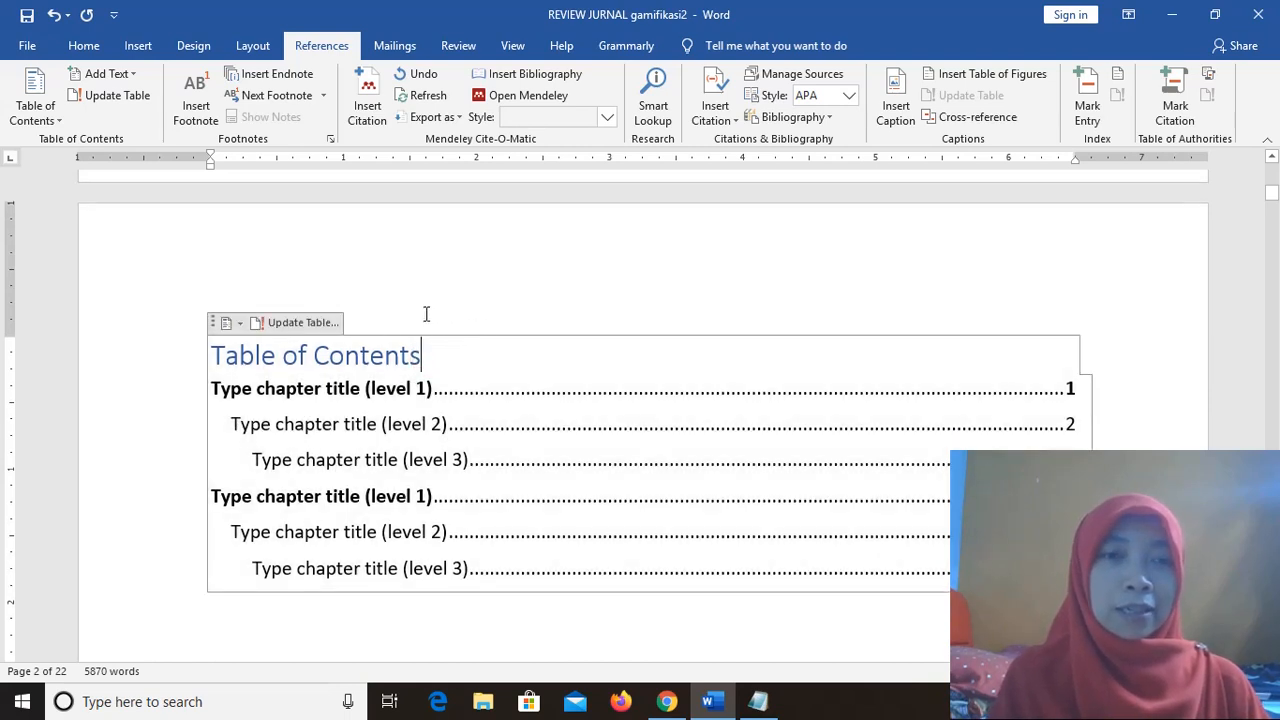
scroll(577, 415, down, 5)
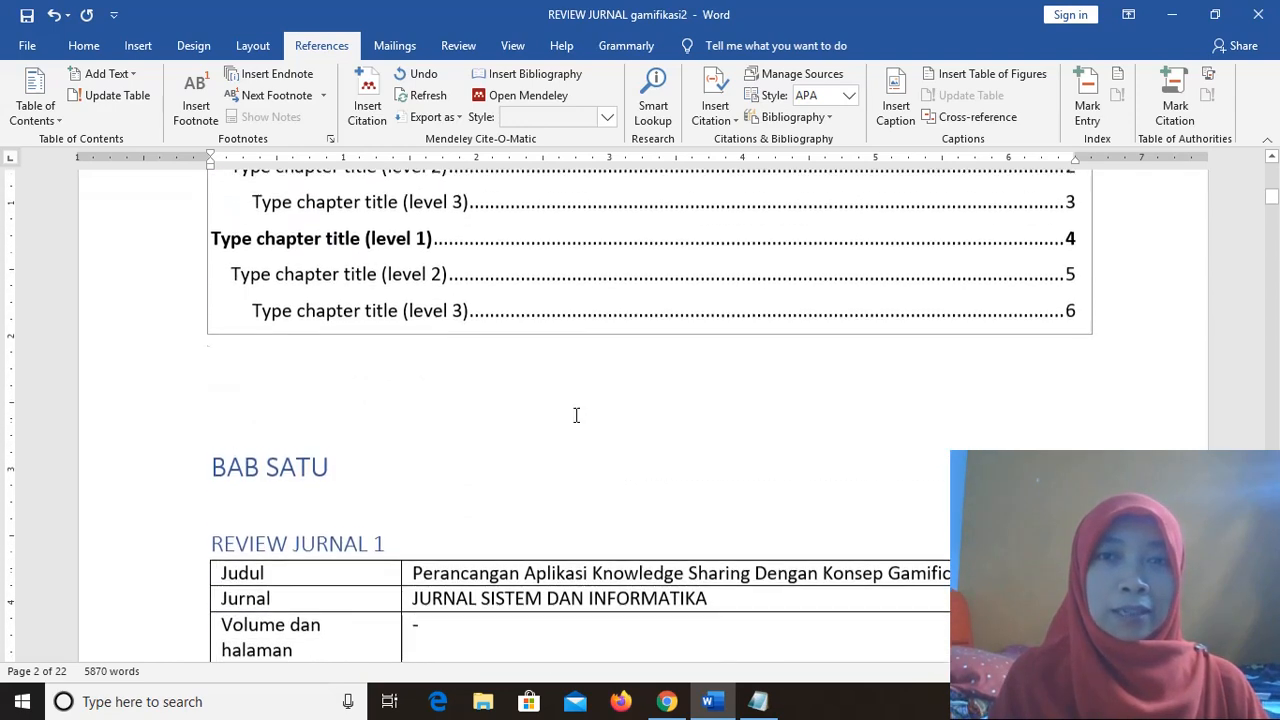
scroll(576, 415, down, 3)
scroll(576, 415, up, 6)
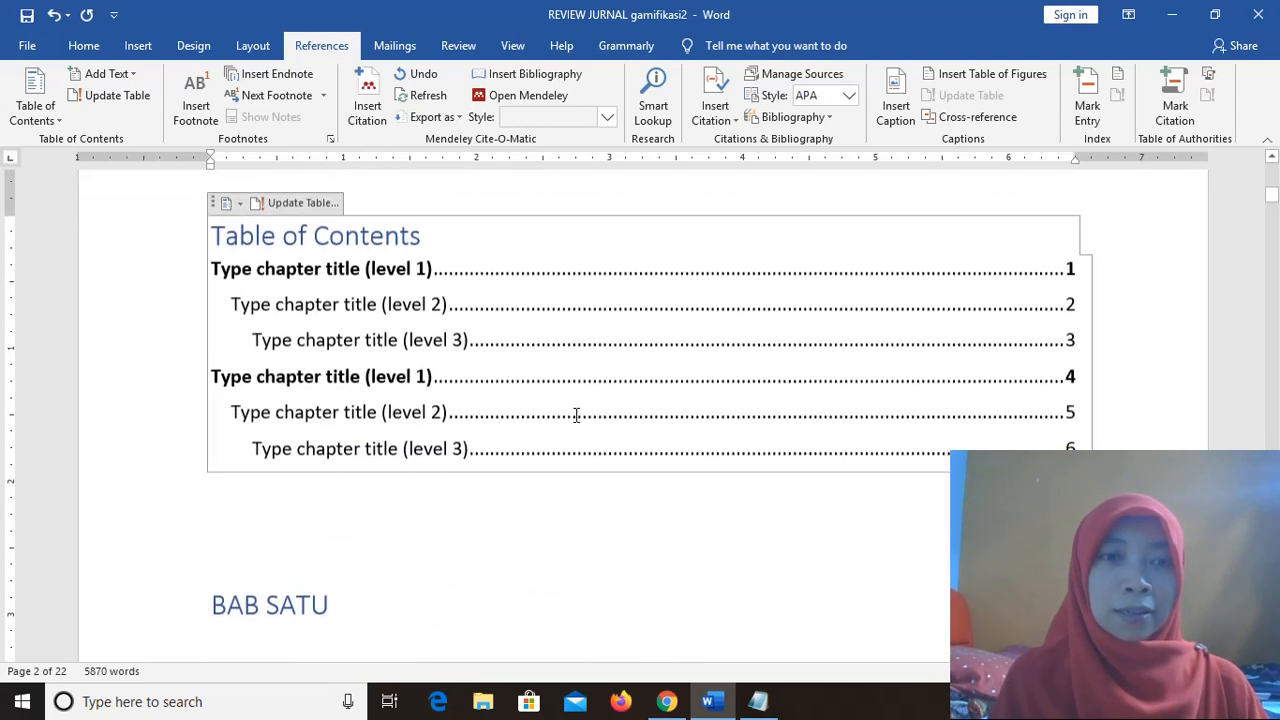
click(425, 533)
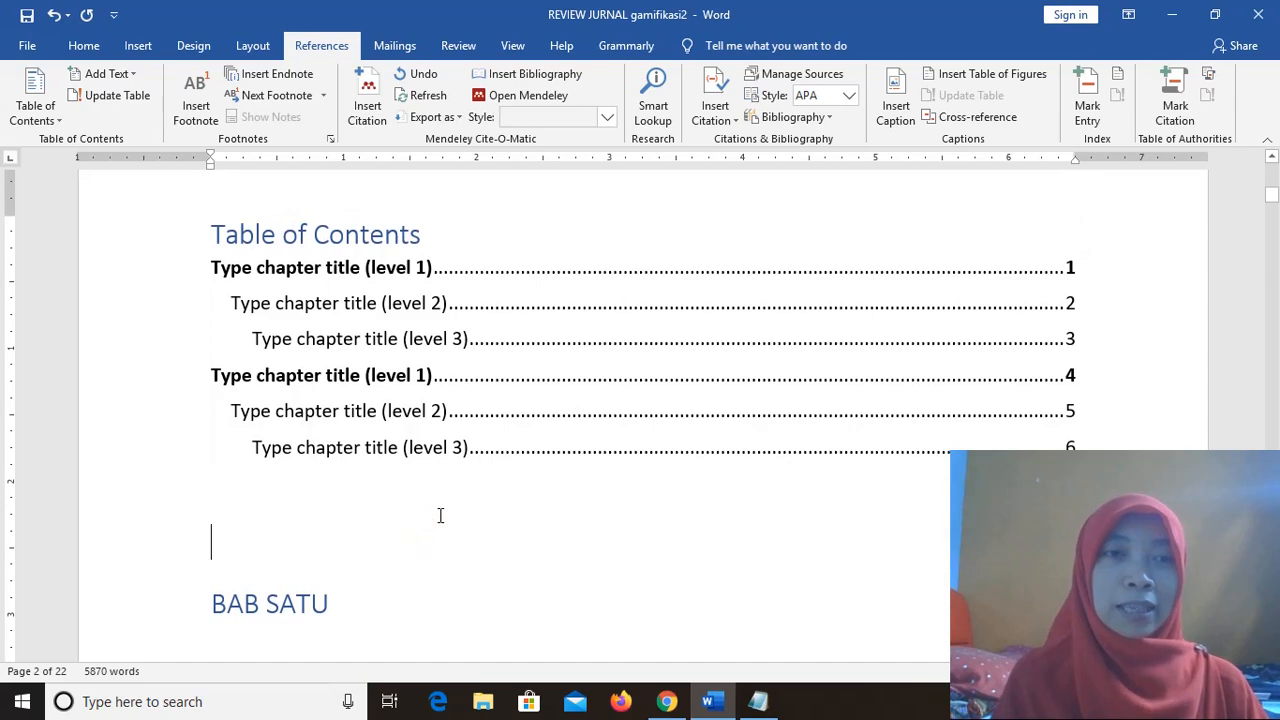
drag(408, 508, 220, 230)
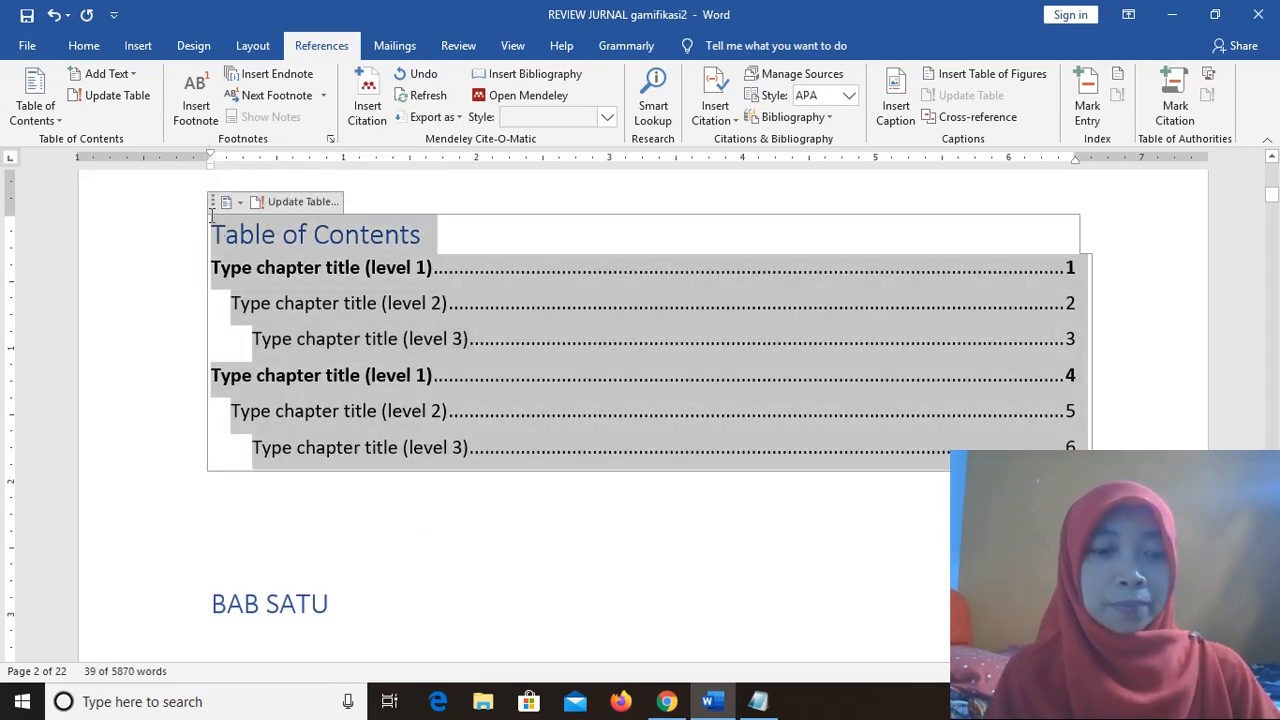
key(Delete)
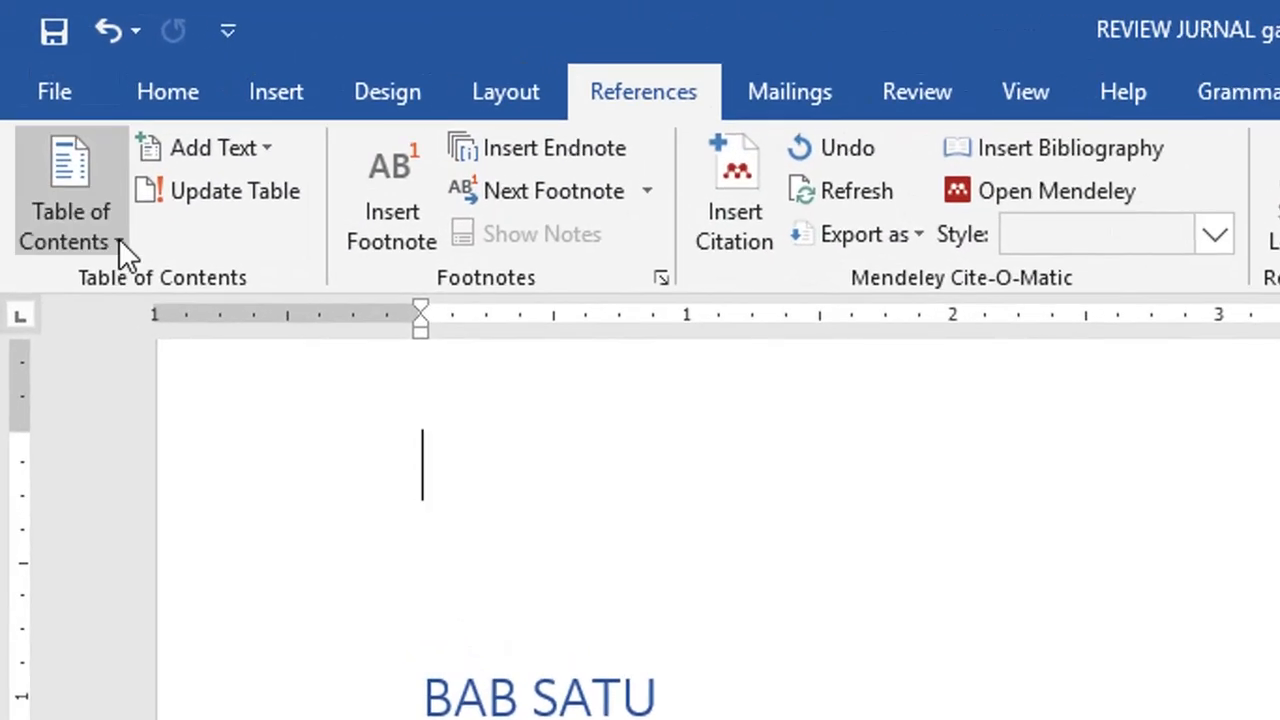
Insert a table of contents in the Automatic Table 1 format above BAB SATU.
click(119, 241)
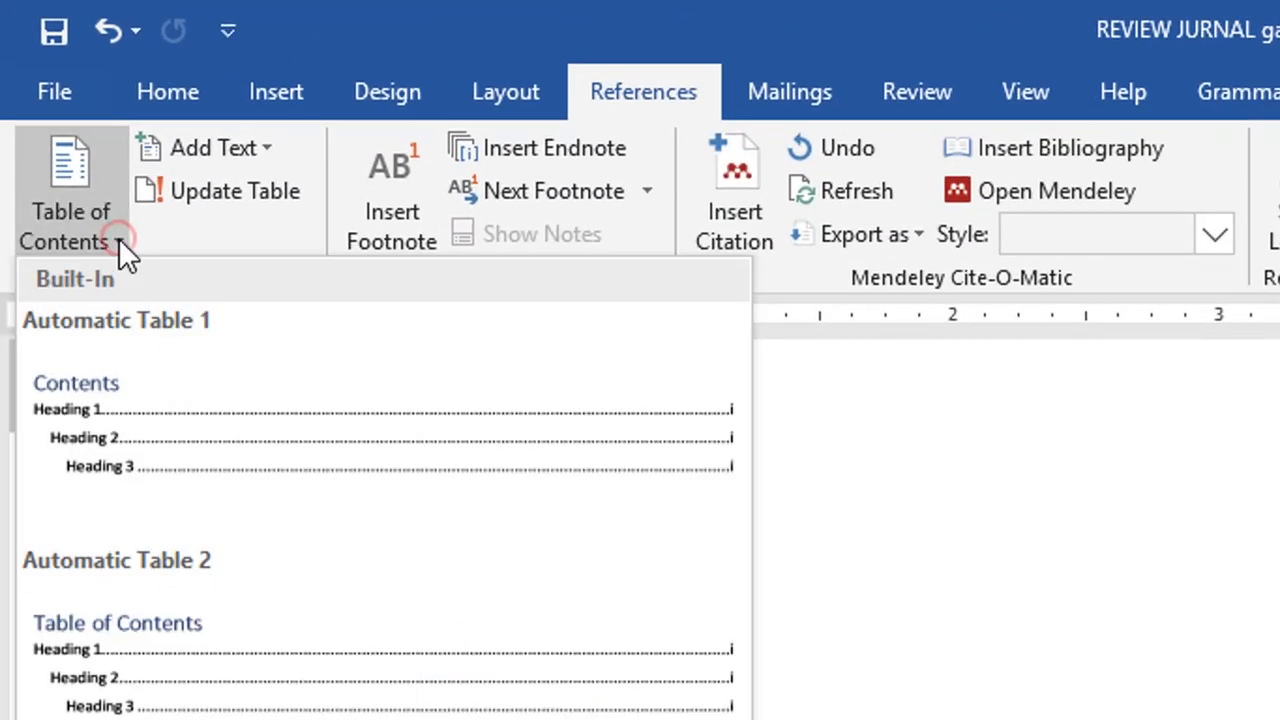
click(203, 367)
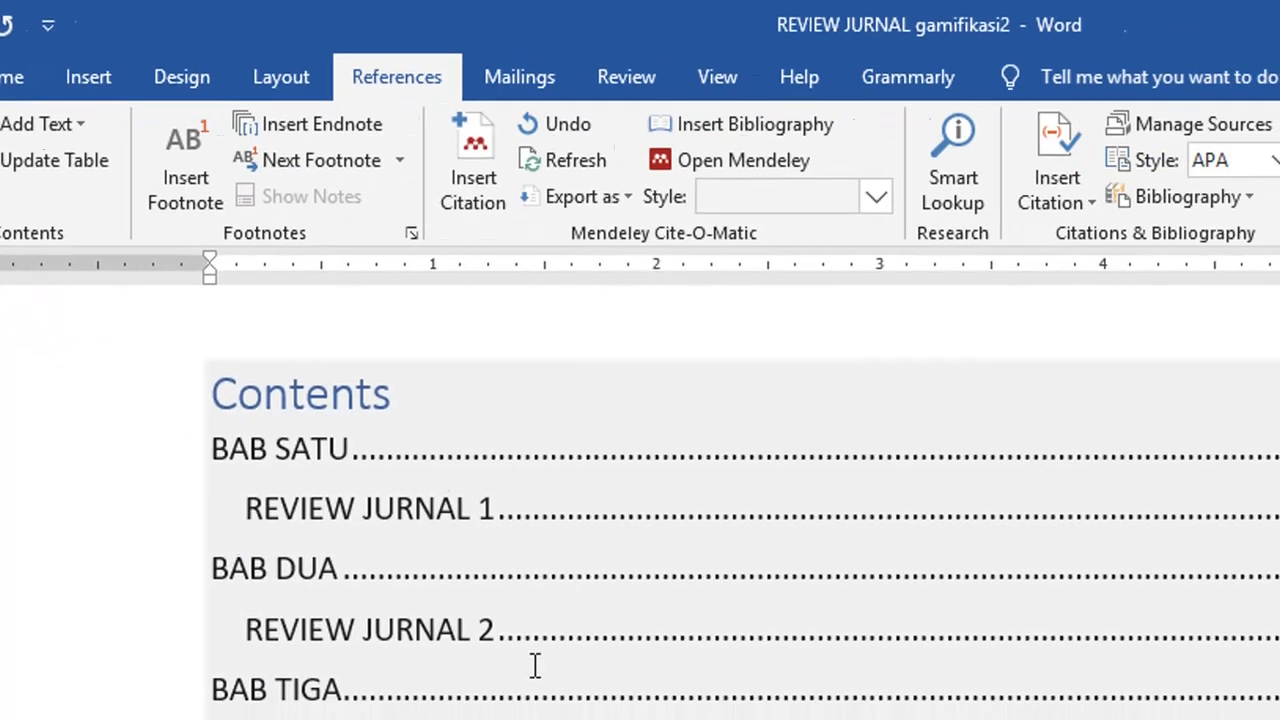
click(586, 719)
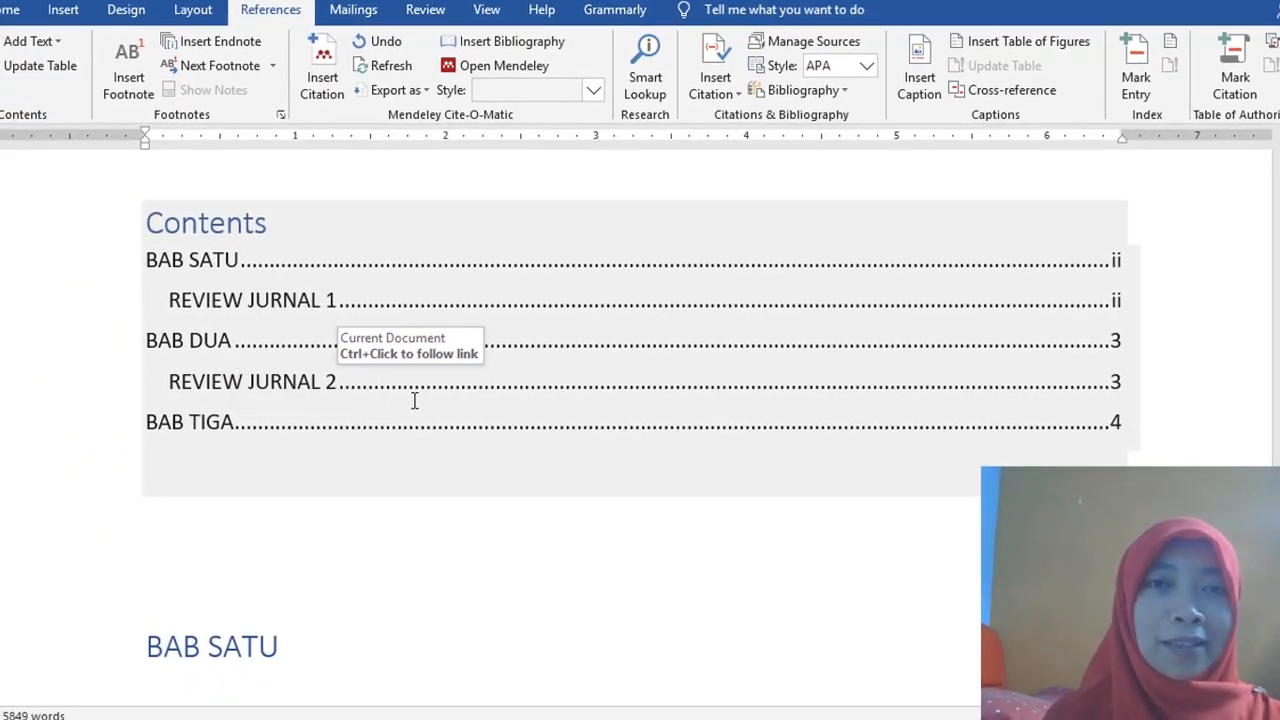
Replace the table of contents heading with "Daftar Isi".
click(266, 229)
drag(266, 229, 137, 221)
text(dAFT)
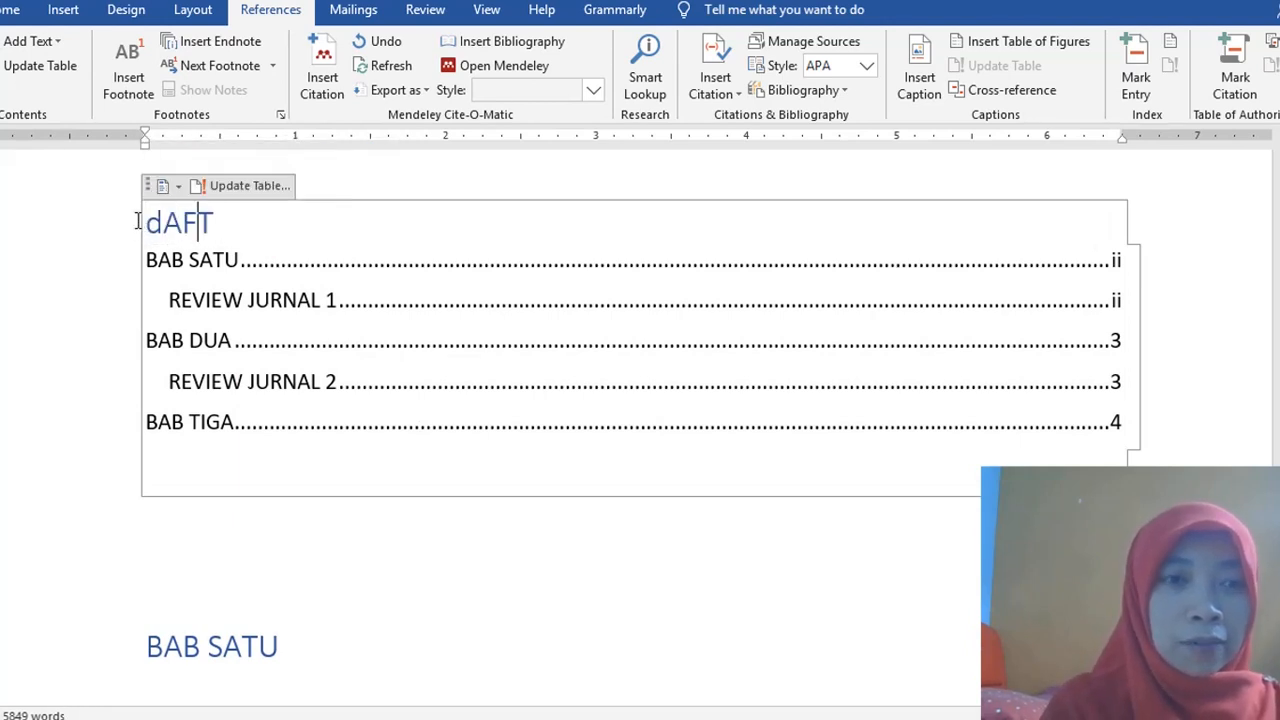
text(AR Isi)
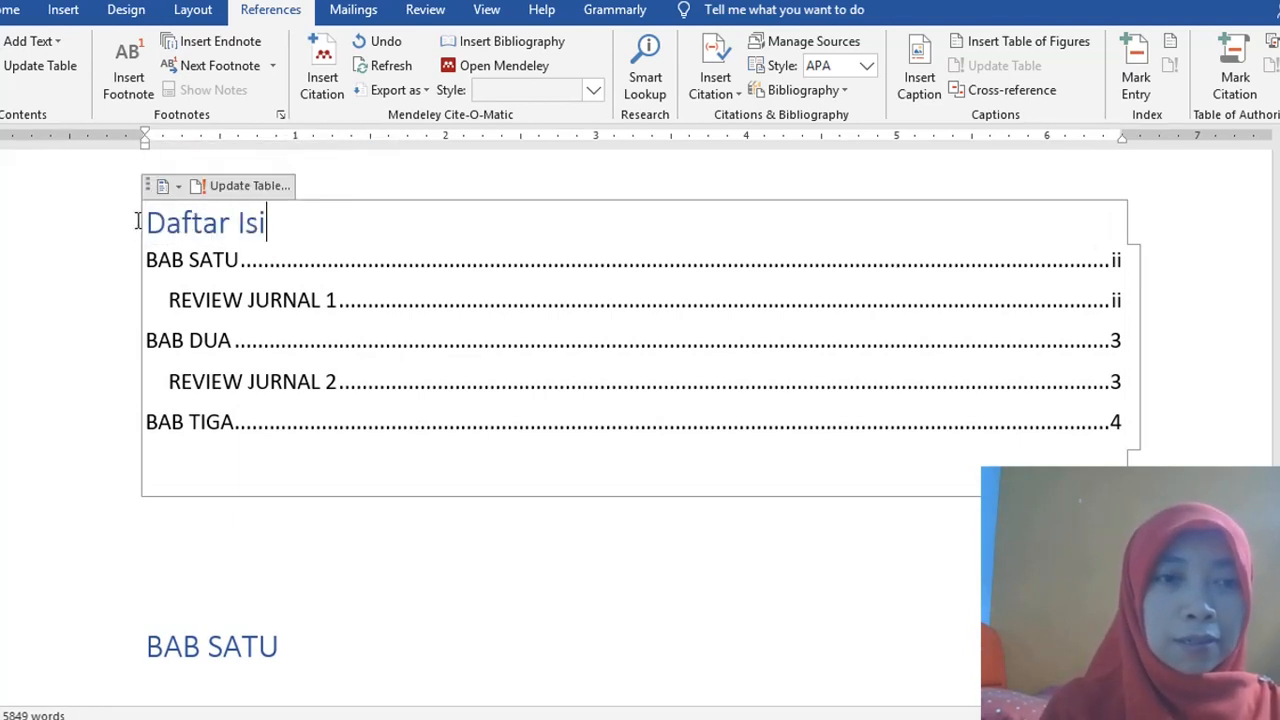
click(397, 498)
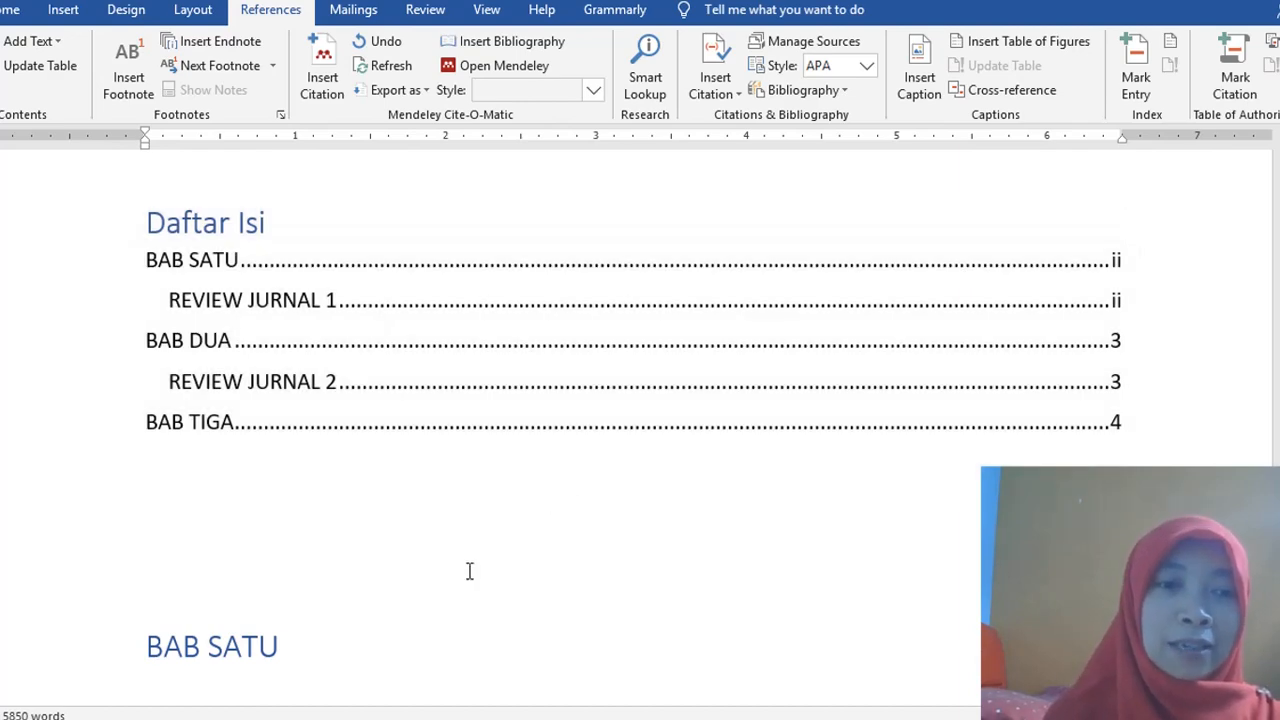
Apply the Heading 2 style to the REVIEW JURNAL-3 subtitle above the third journal review table.
scroll(469, 571, down, 20)
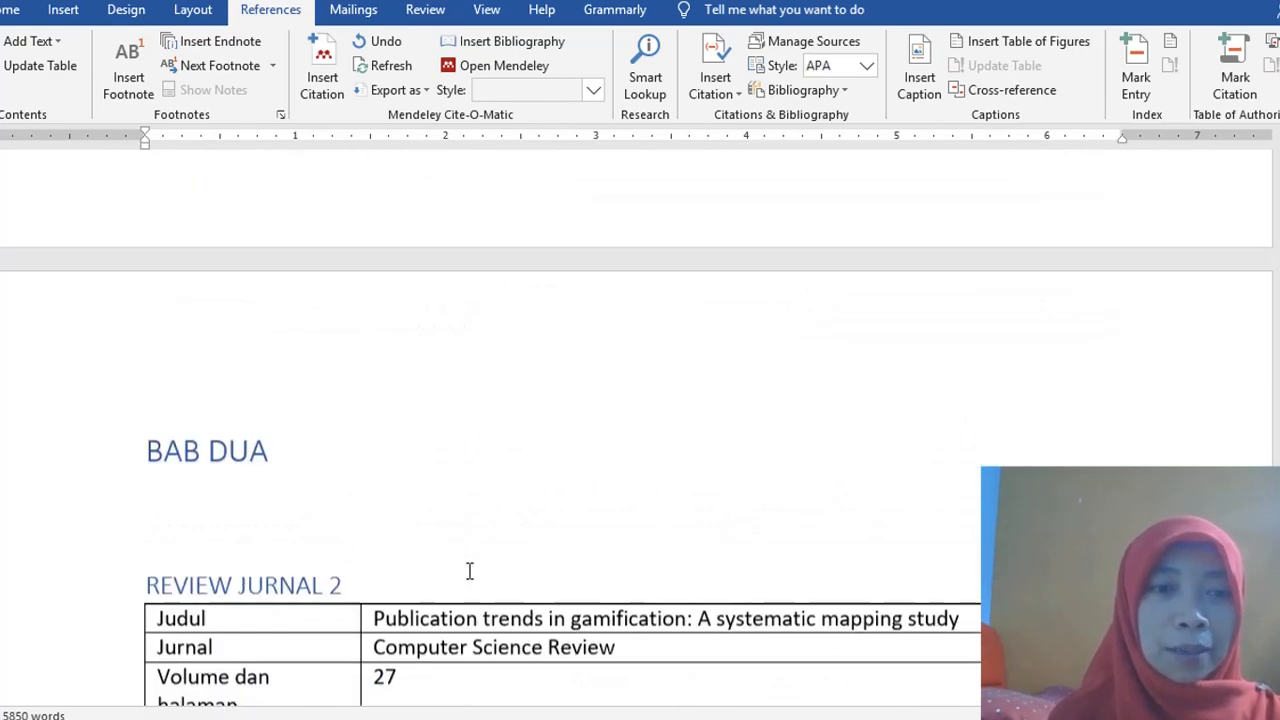
scroll(469, 571, down, 20)
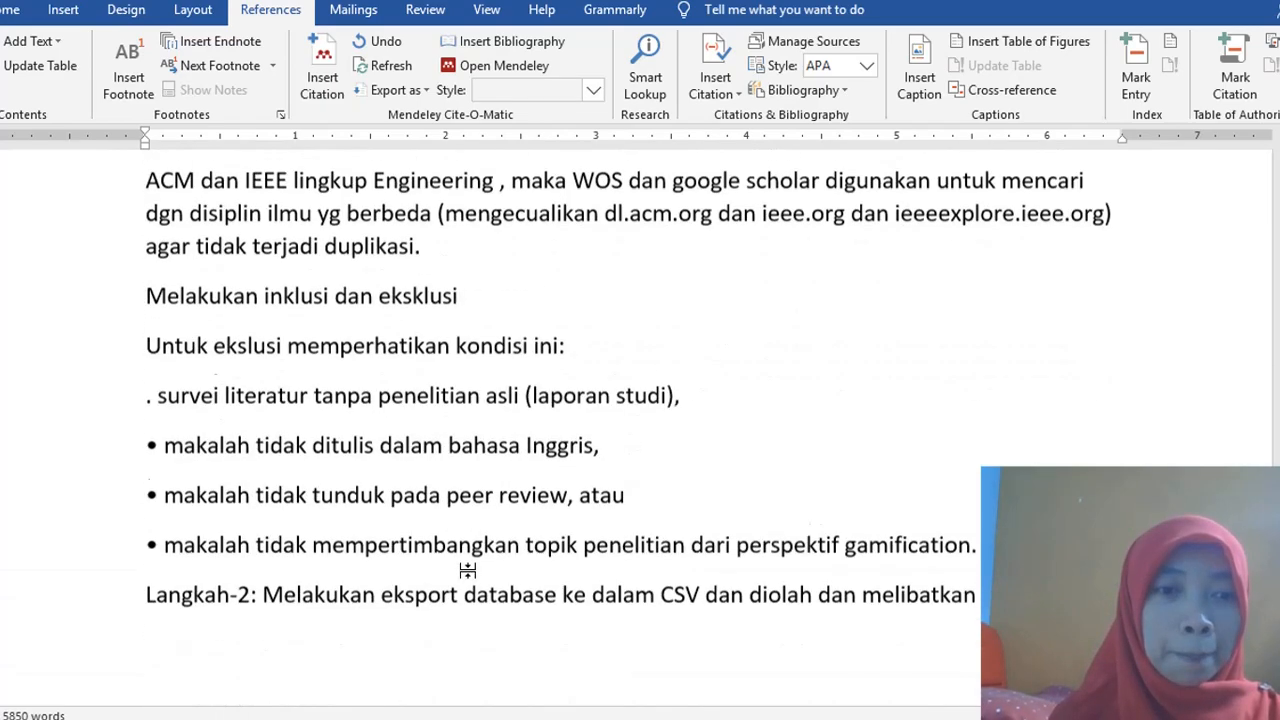
scroll(469, 571, down, 20)
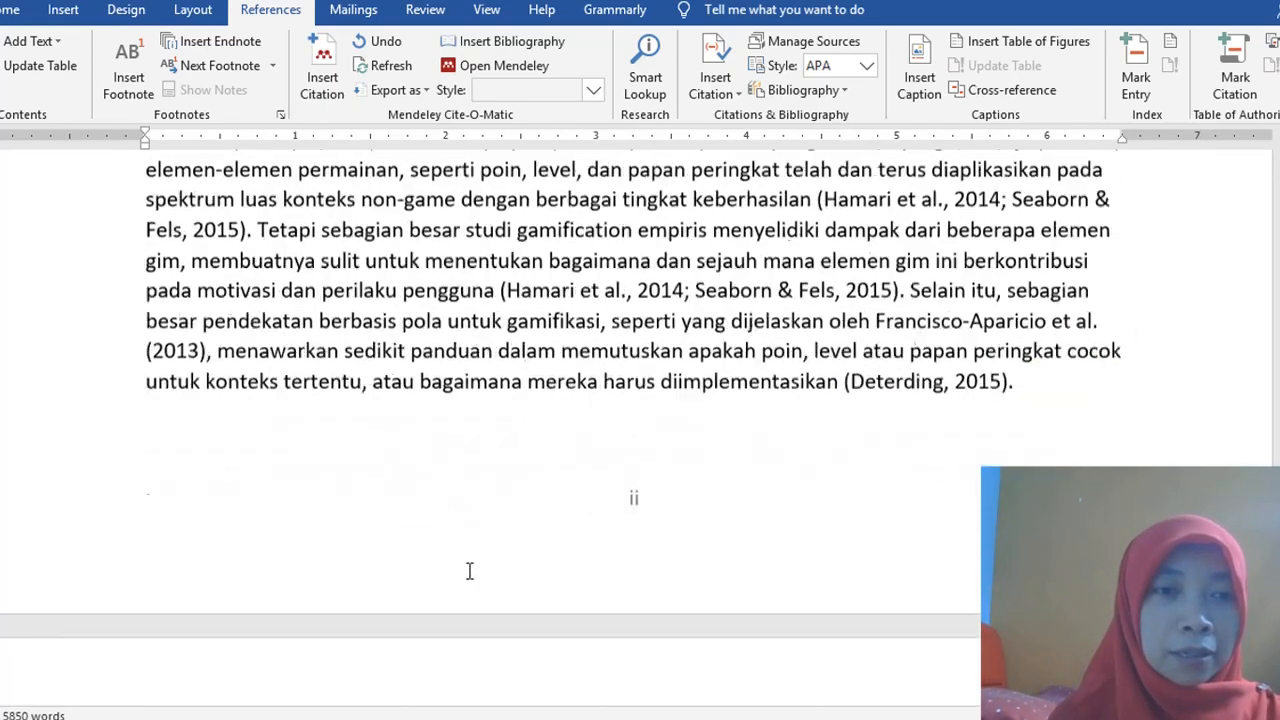
scroll(469, 571, down, 20)
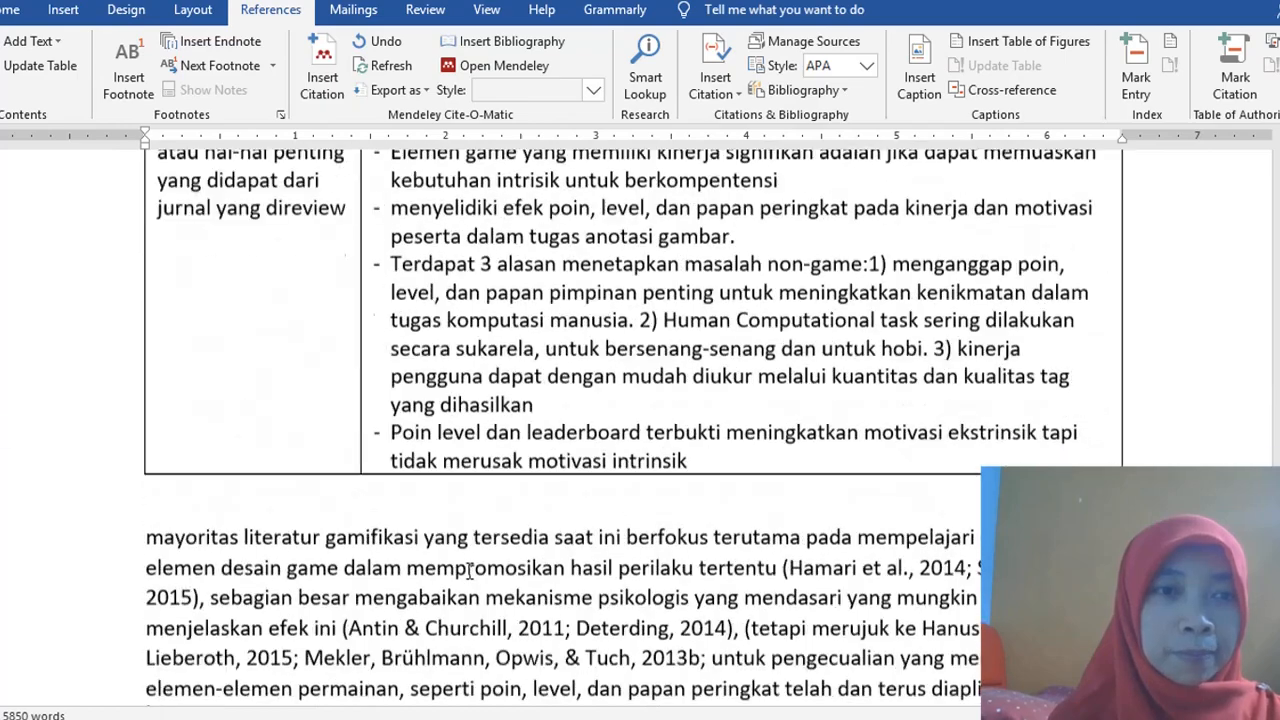
scroll(469, 571, up, 20)
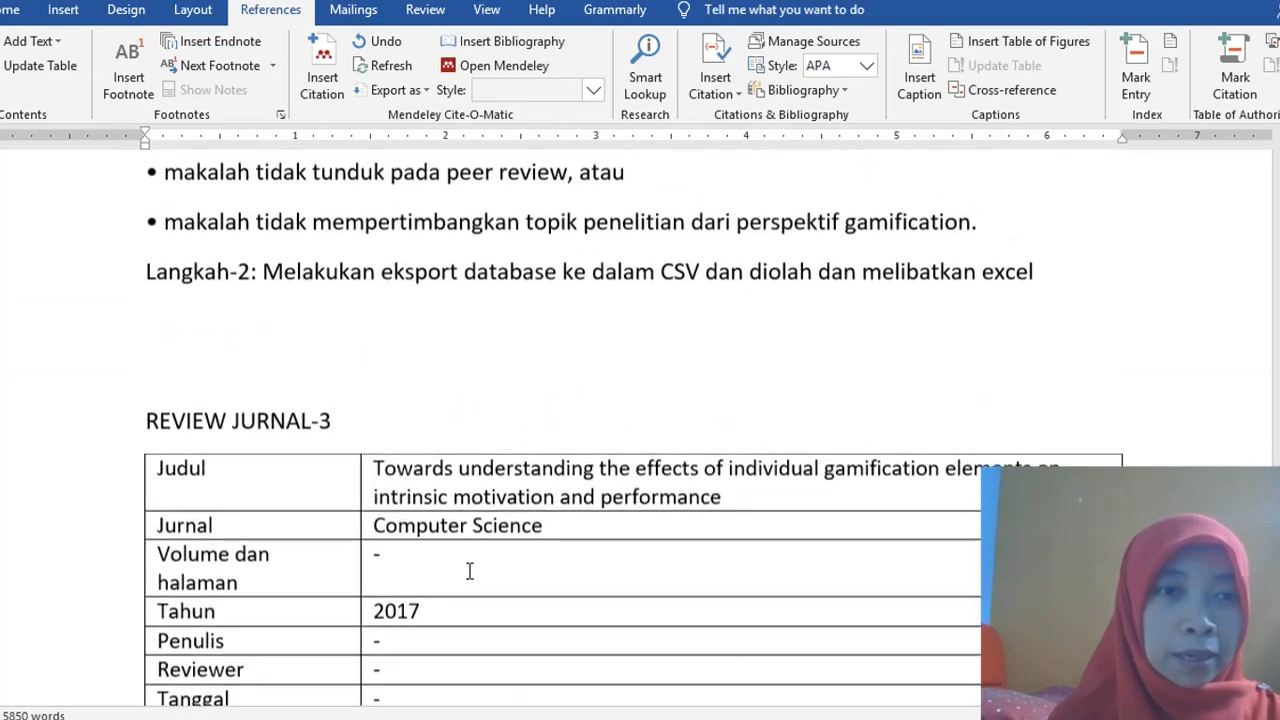
scroll(469, 571, up, 4)
scroll(500, 566, down, 3)
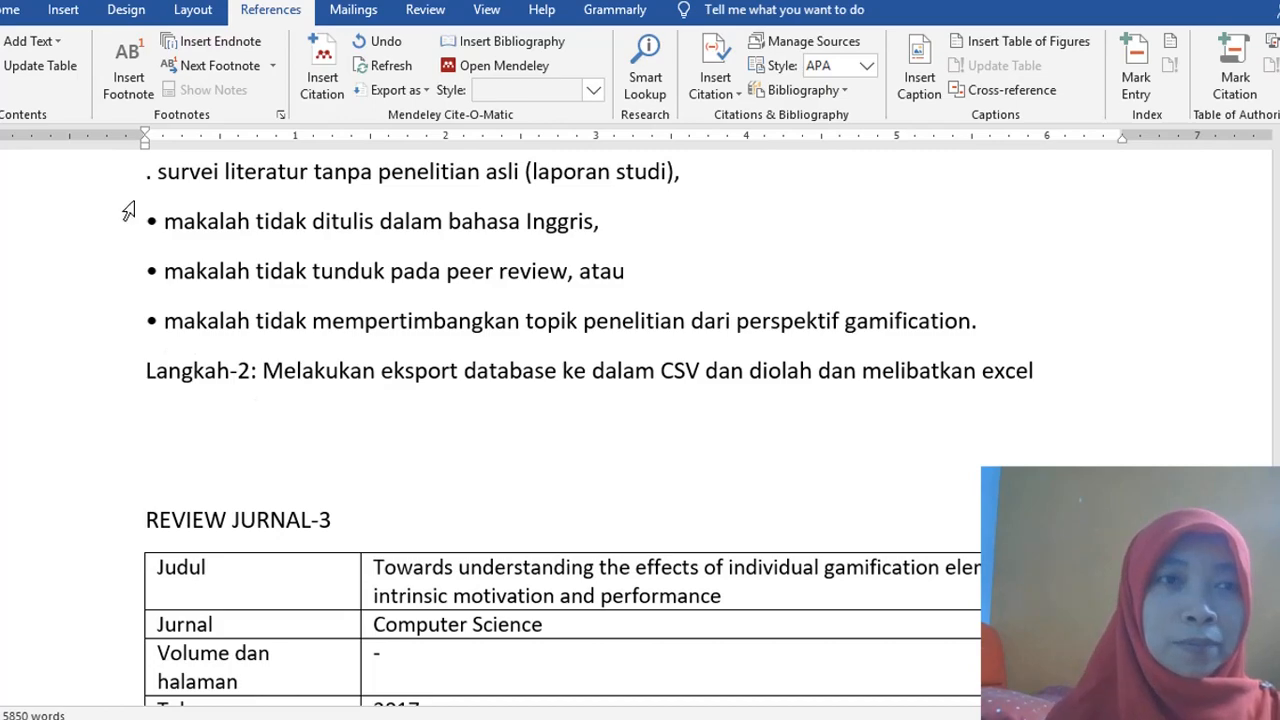
click(10, 10)
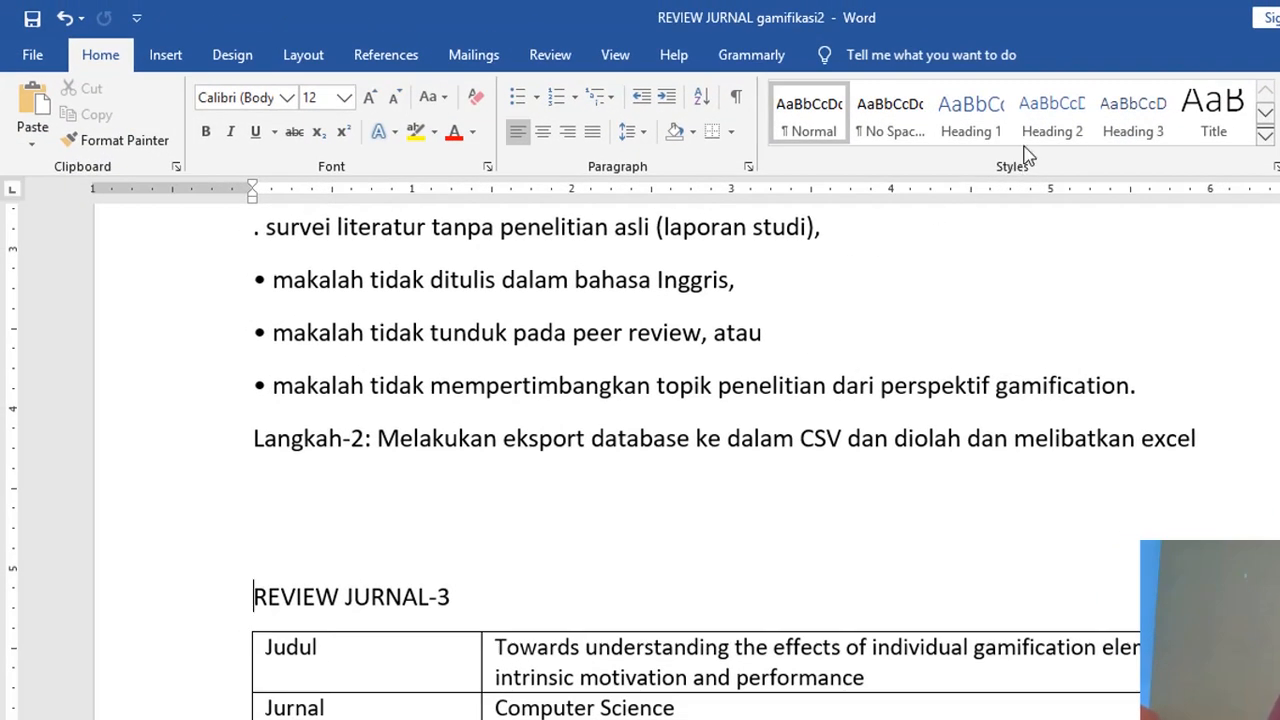
click(1052, 114)
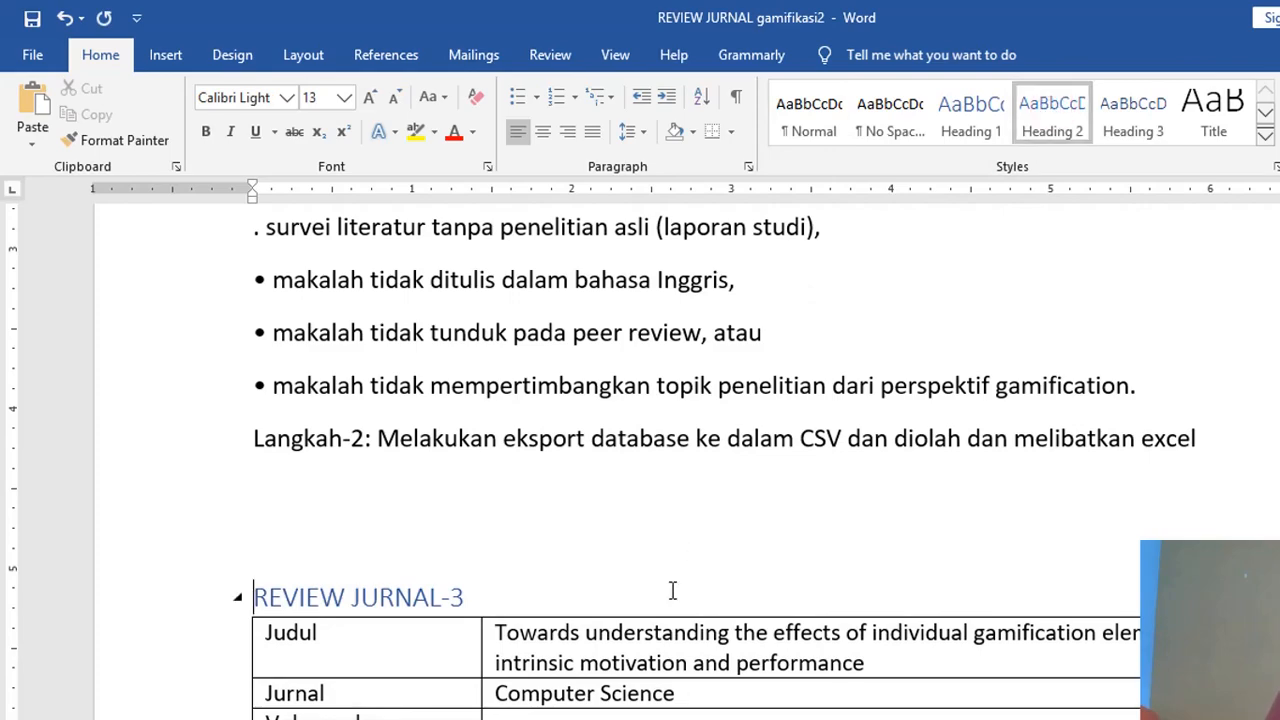
Update the Daftar Isi table of contents with the option that refreshes page numbers only.
scroll(680, 555, up, 20)
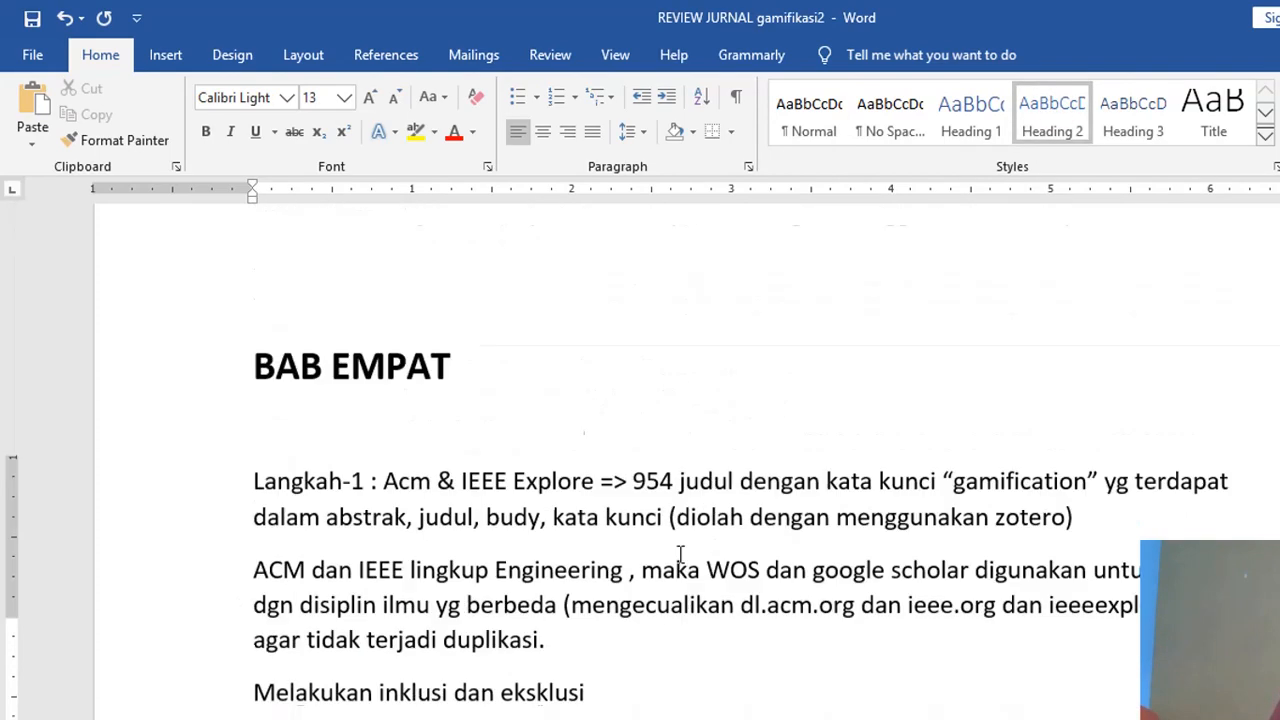
scroll(680, 556, up, 15)
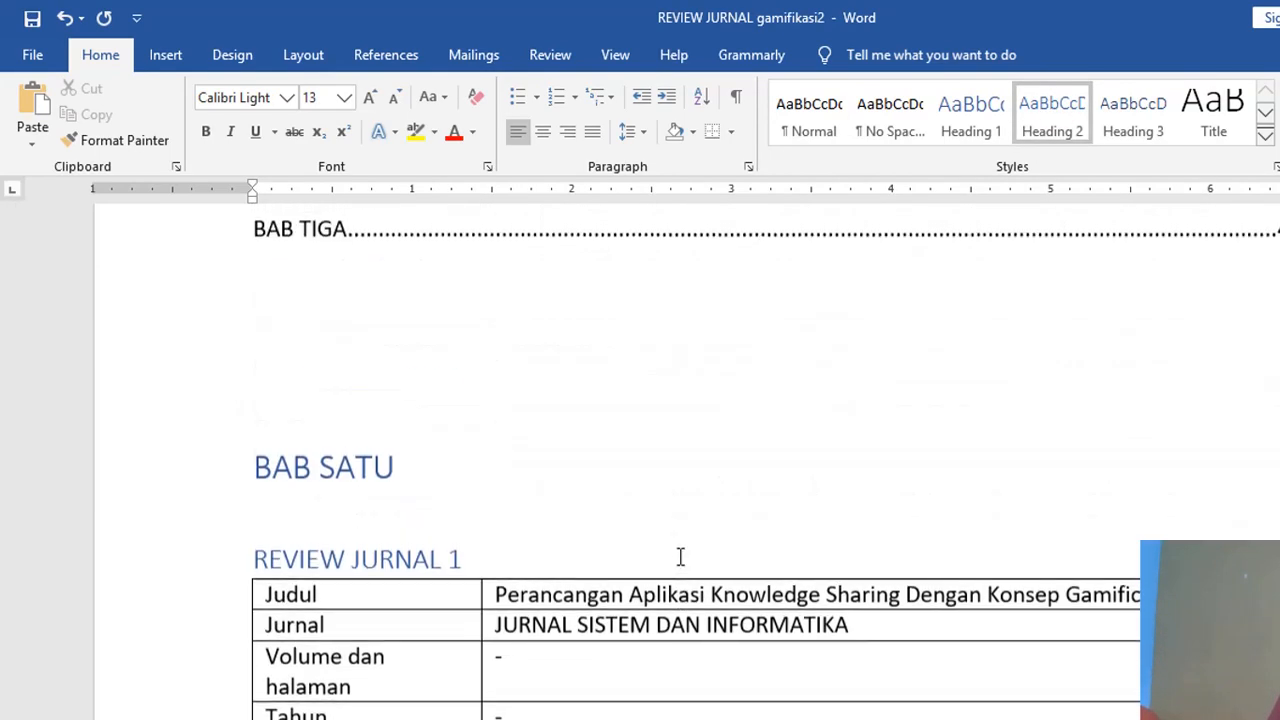
scroll(680, 556, down, 4)
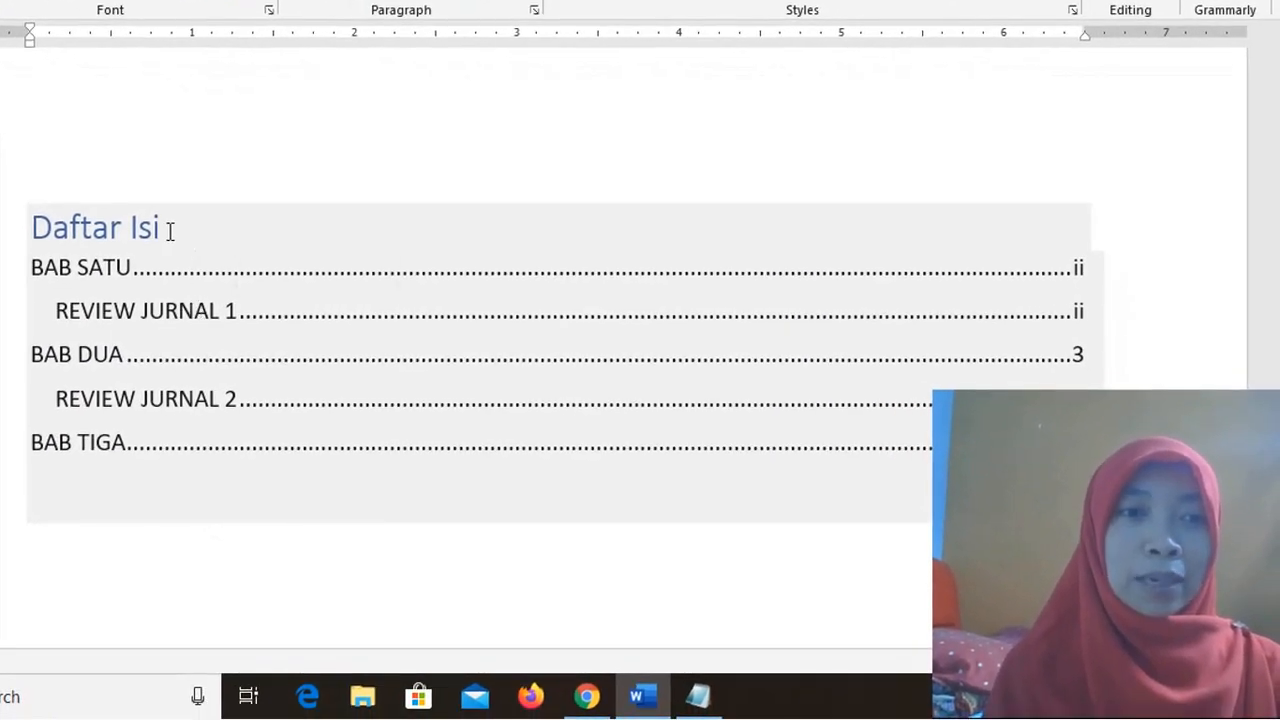
click(168, 230)
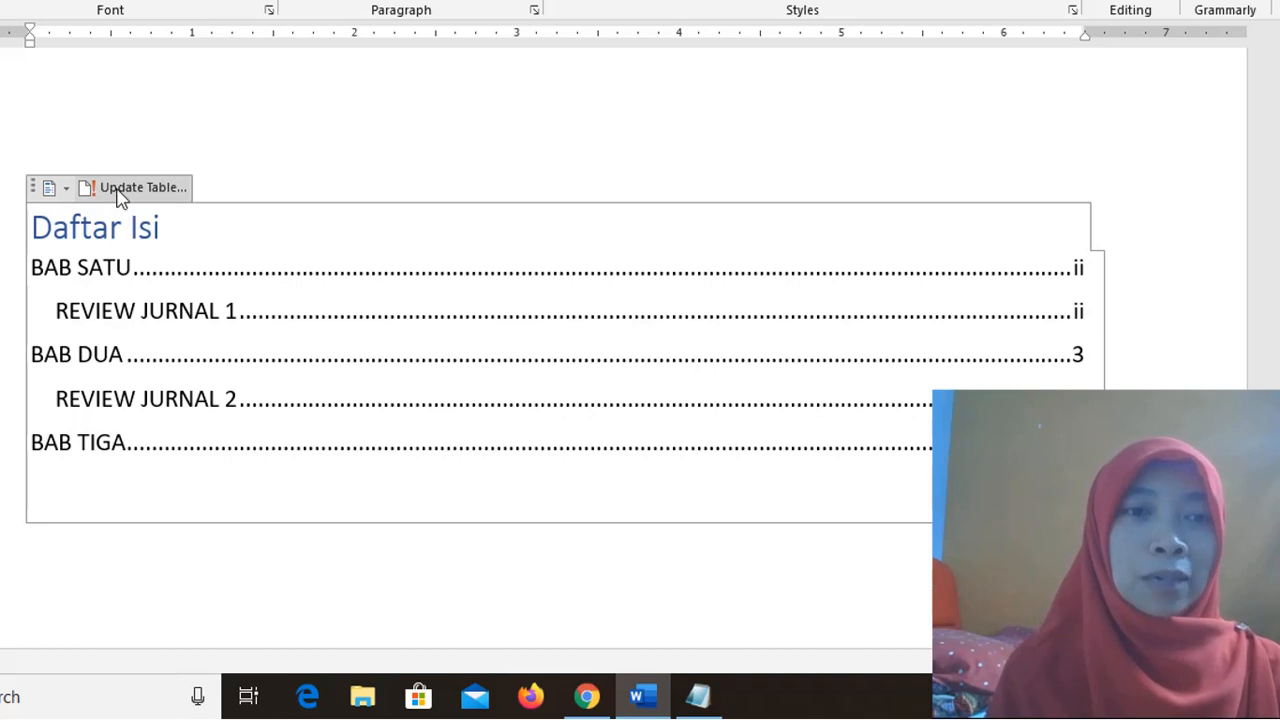
click(118, 192)
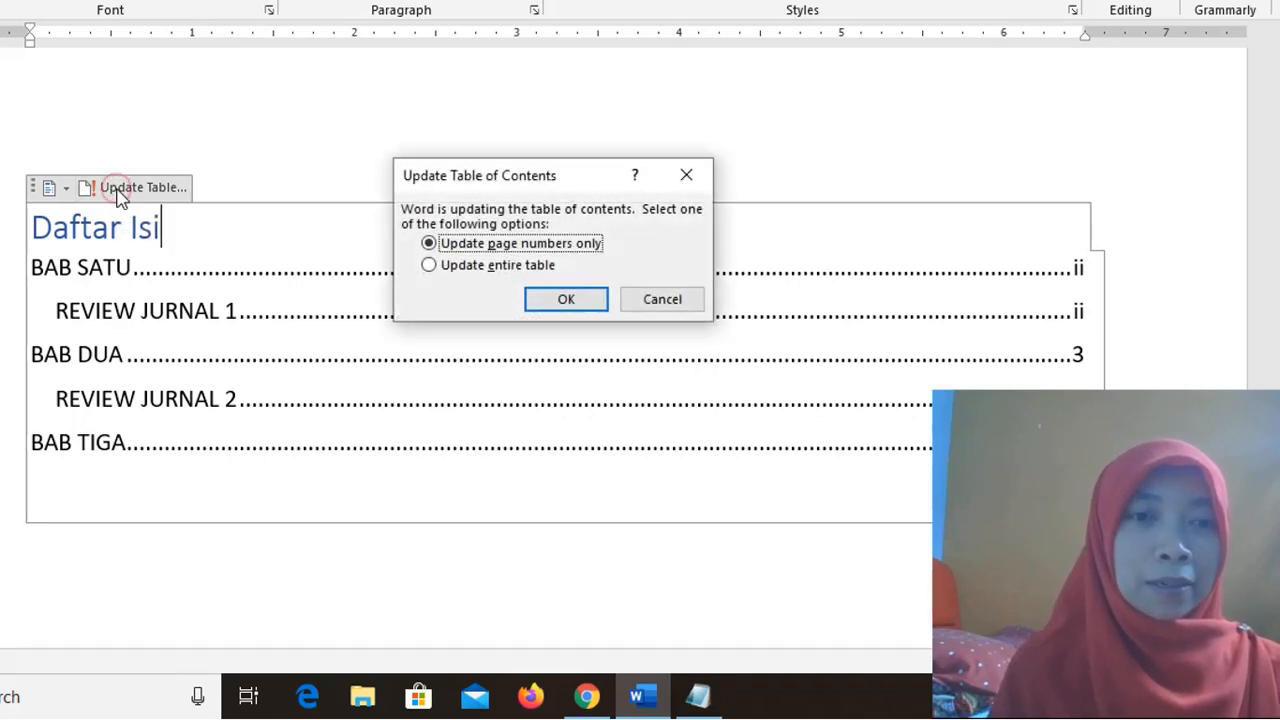
click(566, 300)
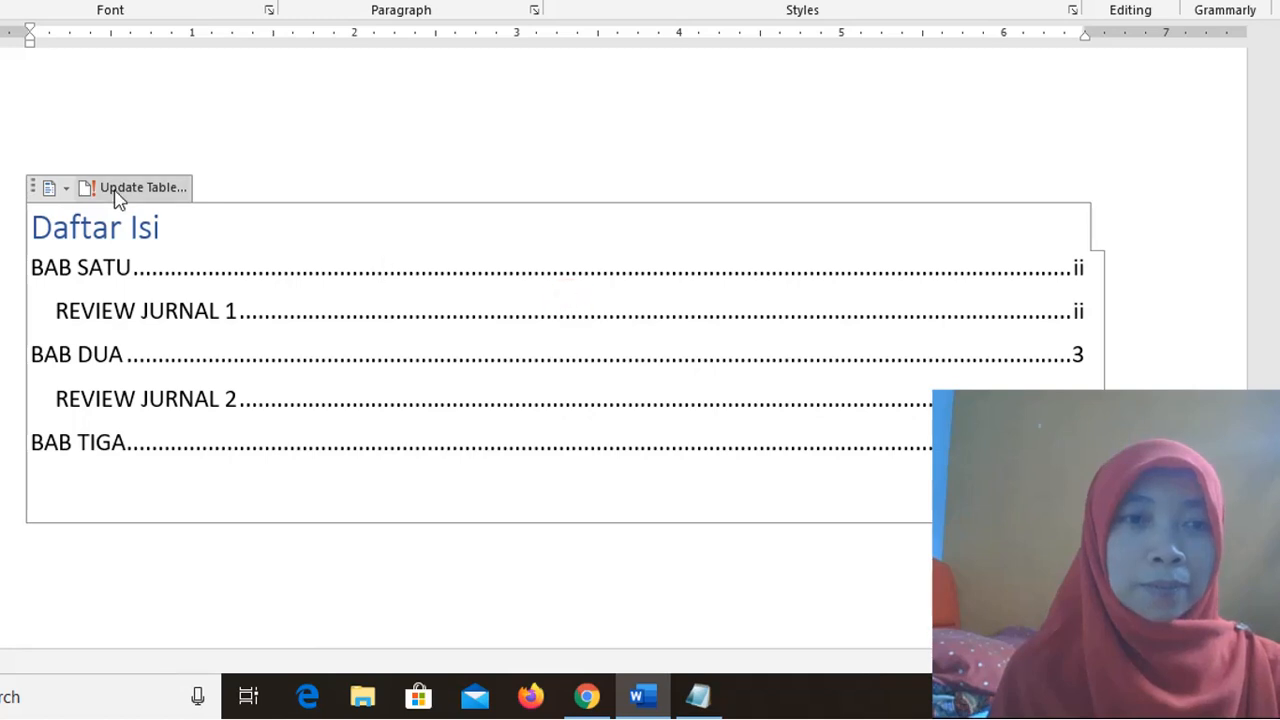
Update the entire Daftar Isi table of contents, including its heading entries, and repeat the full update once.
click(120, 190)
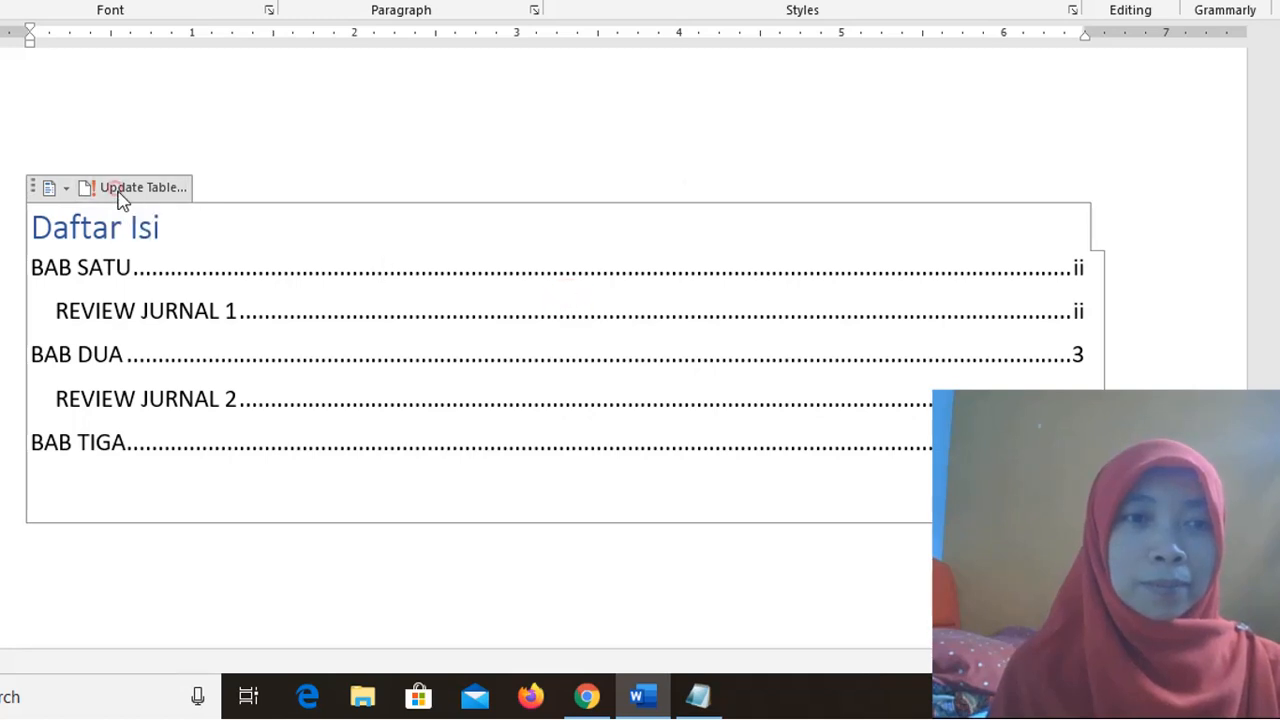
click(462, 276)
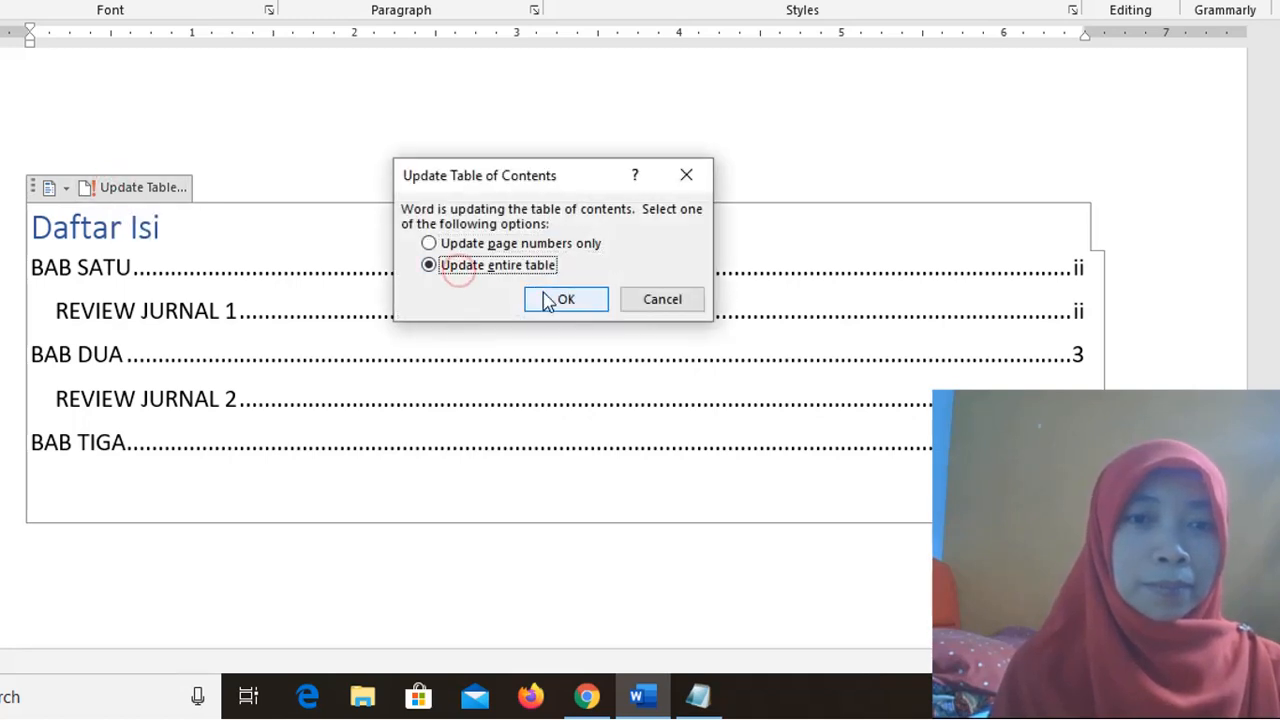
click(541, 297)
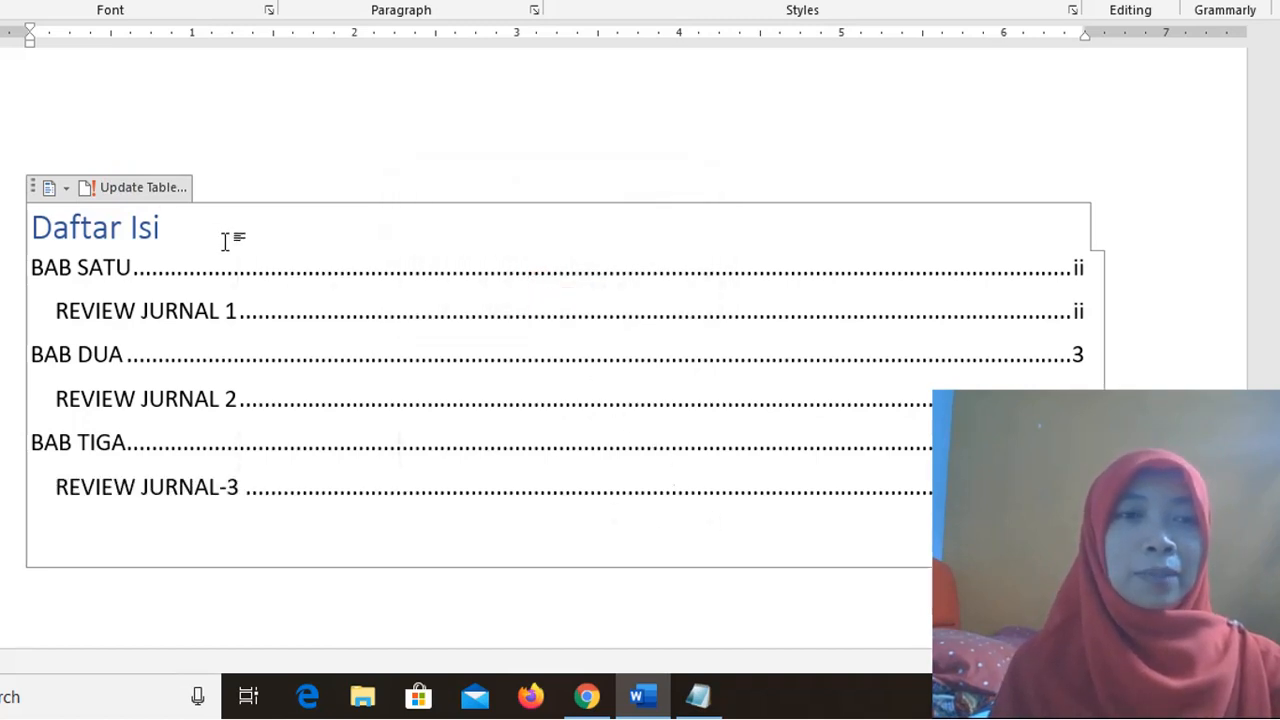
click(172, 194)
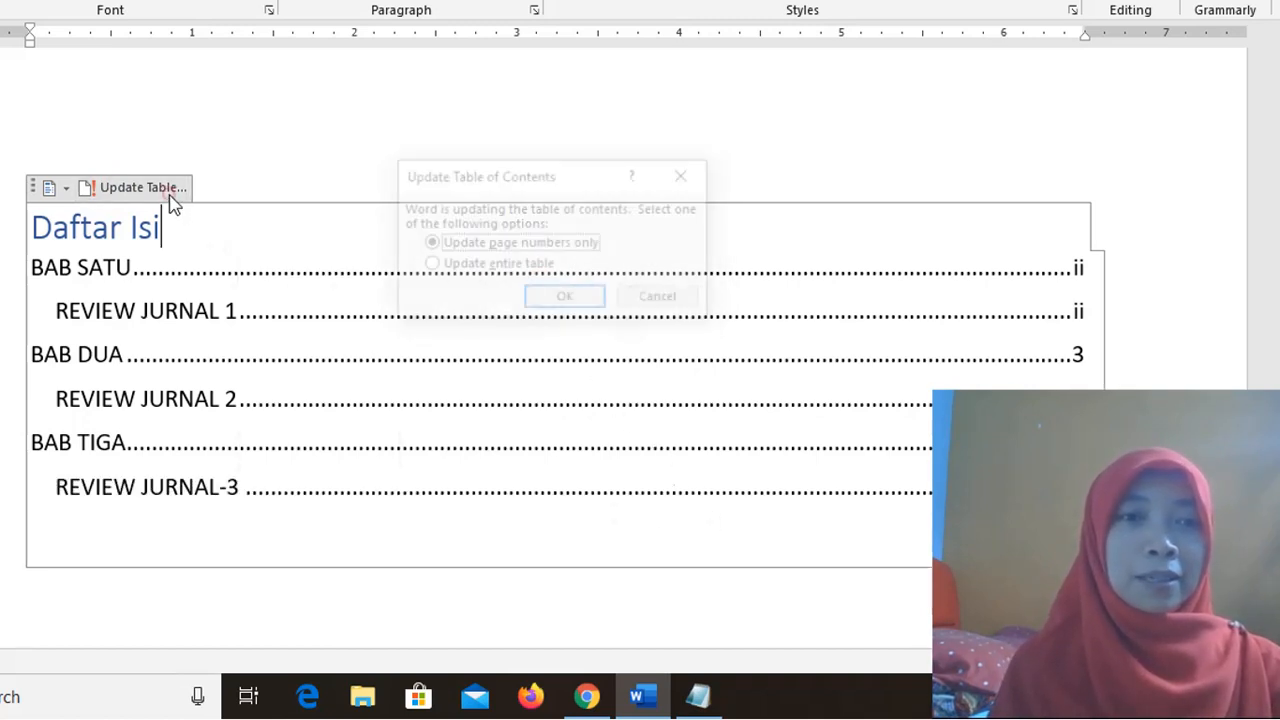
click(432, 267)
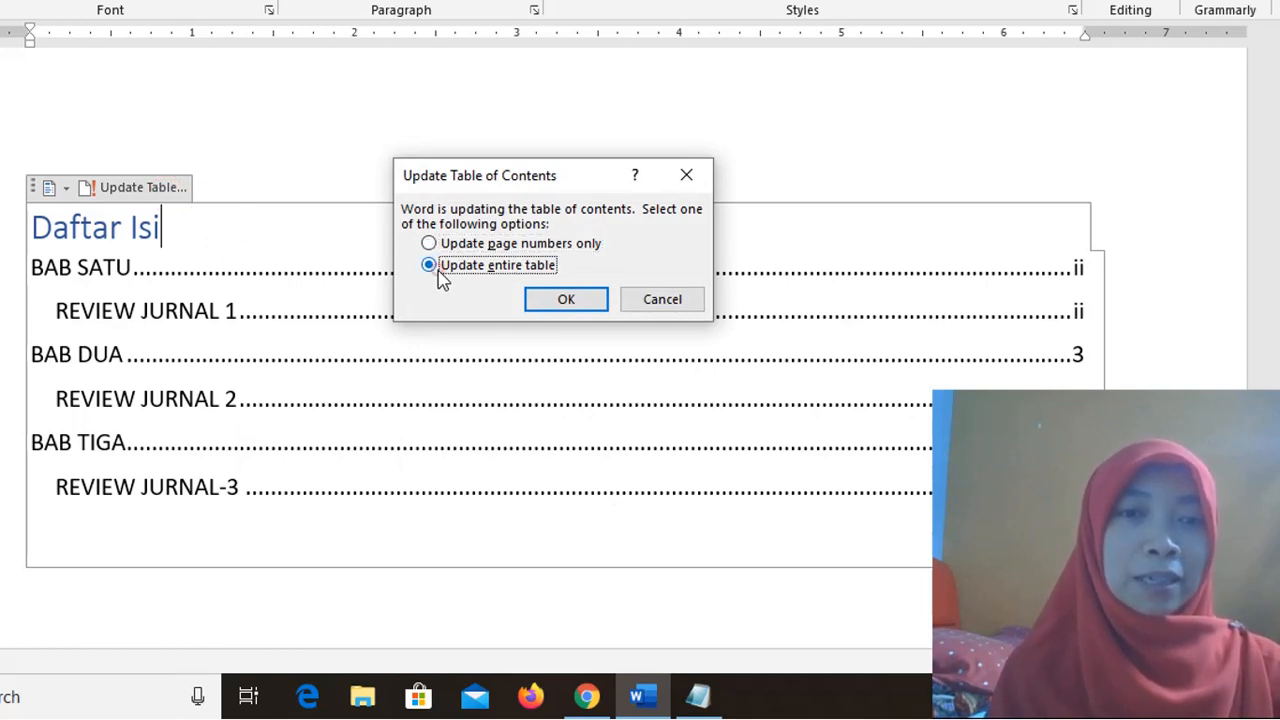
click(565, 302)
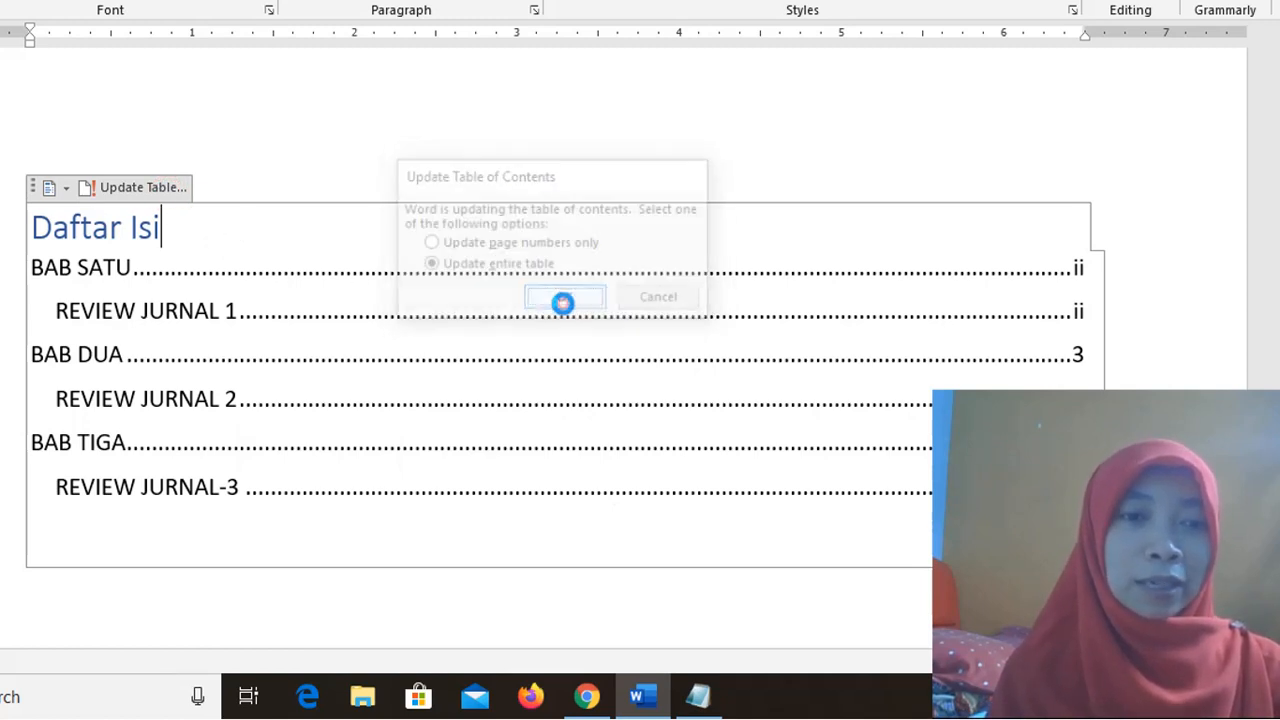
Check the REVIEW JURNAL-3 entry under BAB TIGA in the table of contents and clear the selection.
click(62, 486)
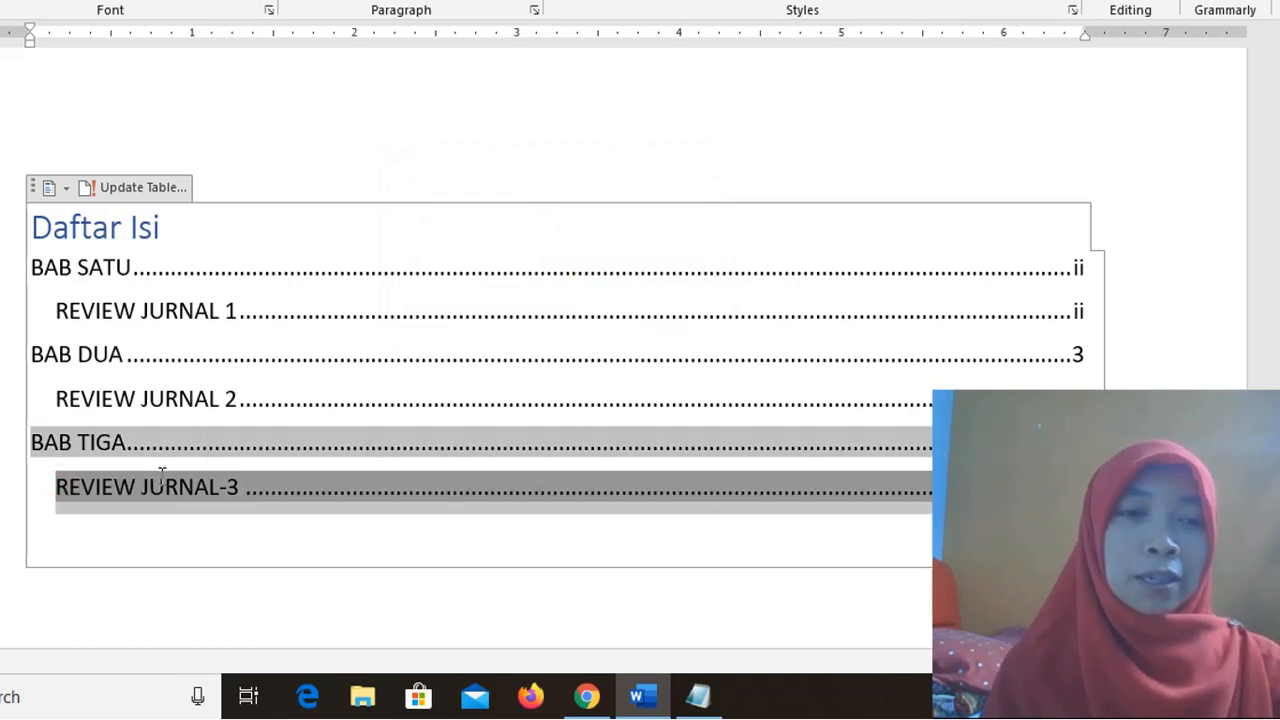
click(208, 490)
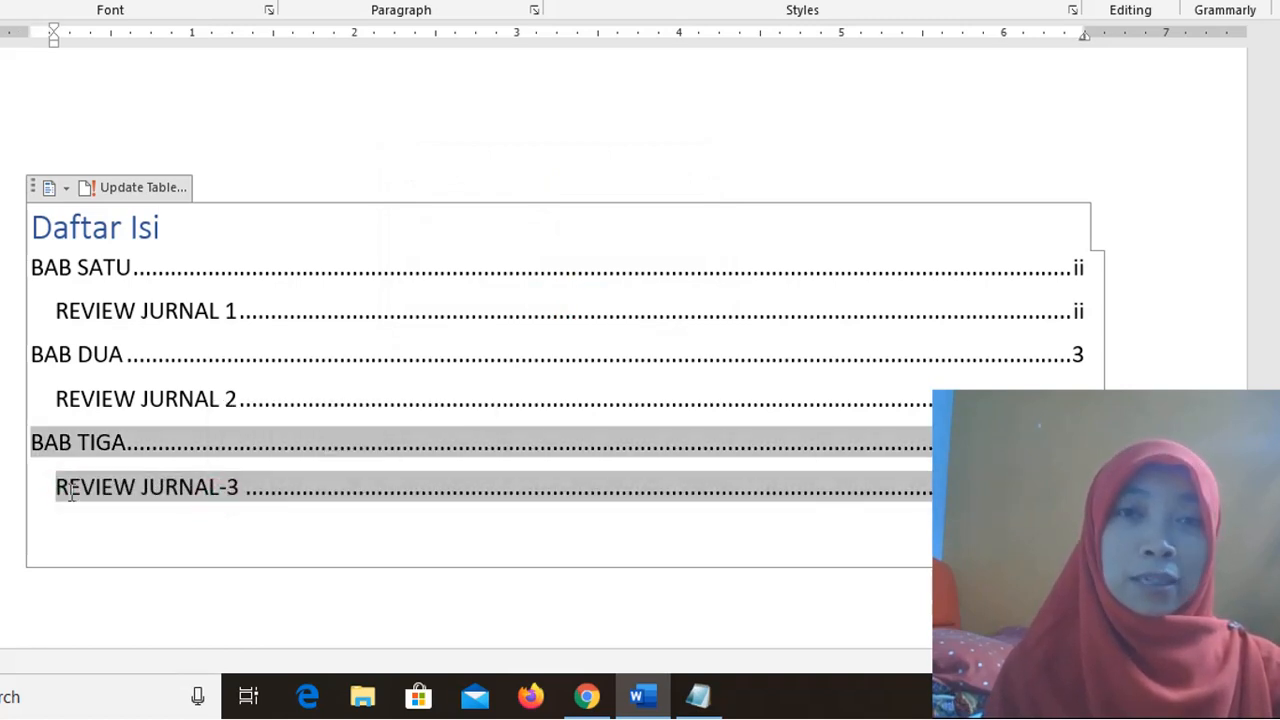
drag(70, 492, 248, 500)
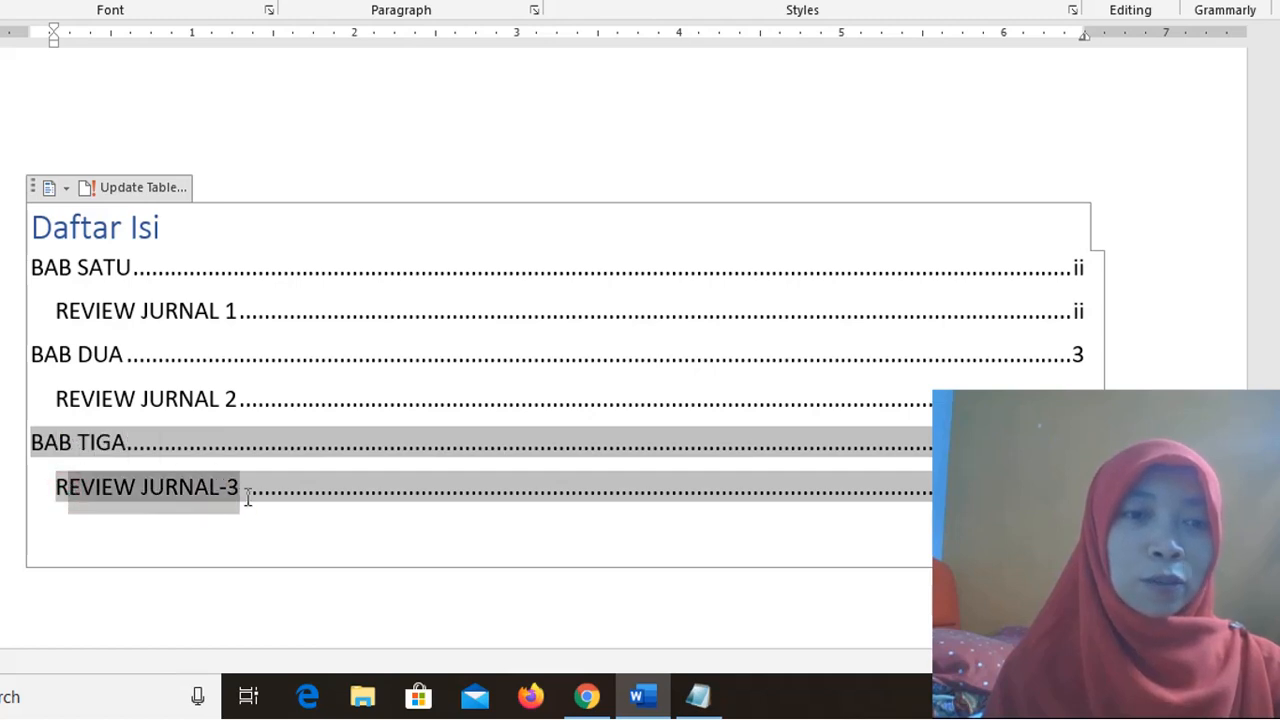
click(292, 598)
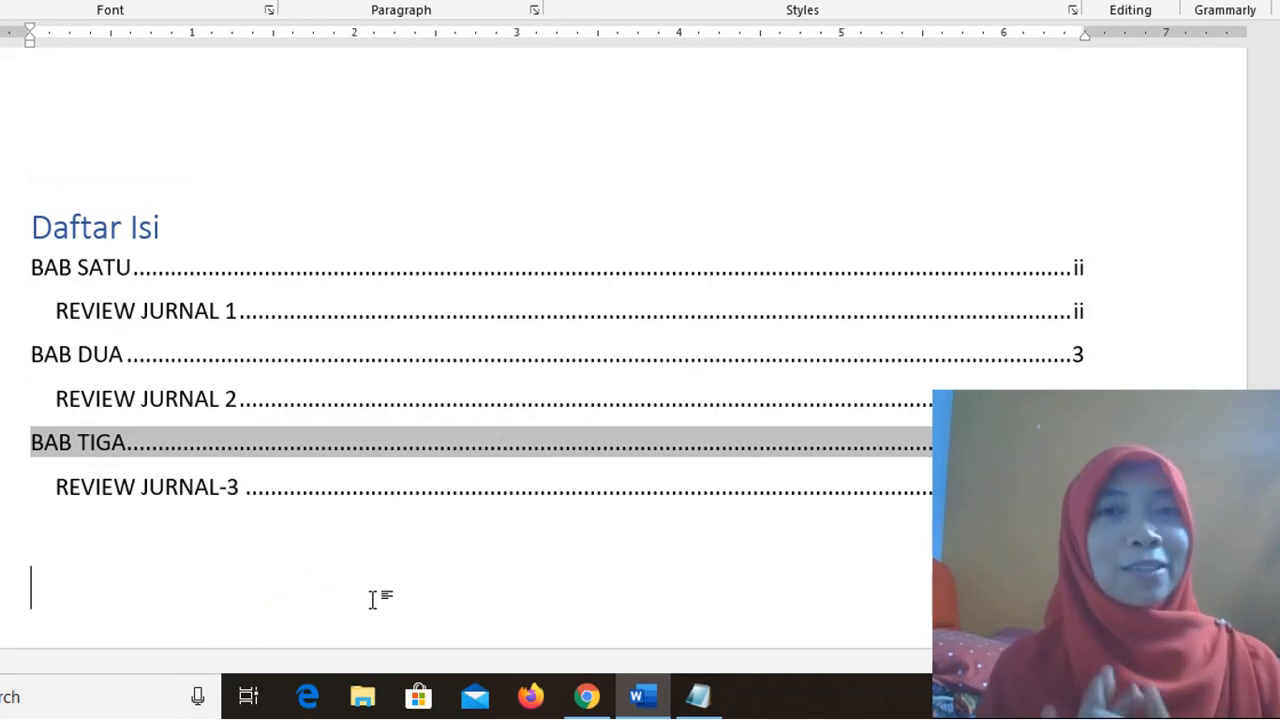